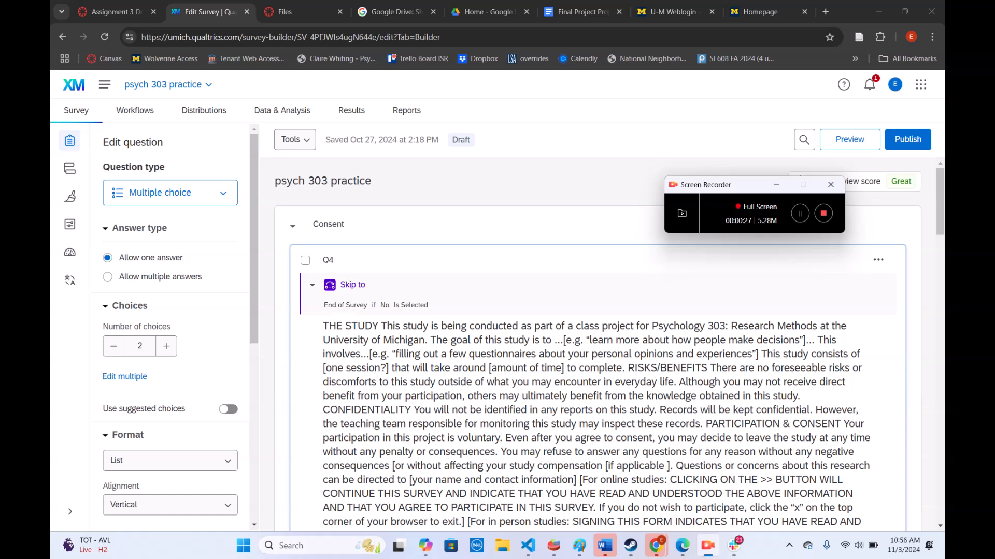
{"action": "left_click", "coordinate": [775, 185]}
{"action": "left_click", "coordinate": [168, 84]}
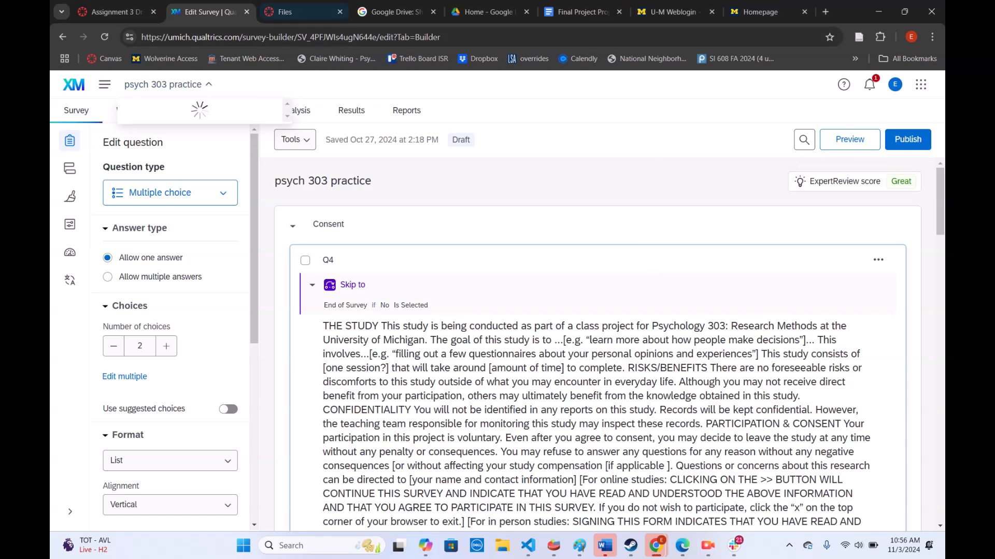
Search the web for qualtrics in the Google Drive tab and open the login page of the official Qualtrics site
{"action": "key", "text": "ctrl+Tab"}
{"action": "key", "text": "ctrl+Tab"}
{"action": "key", "text": "ctrl+l"}
{"action": "type", "text": "qual;trics"}
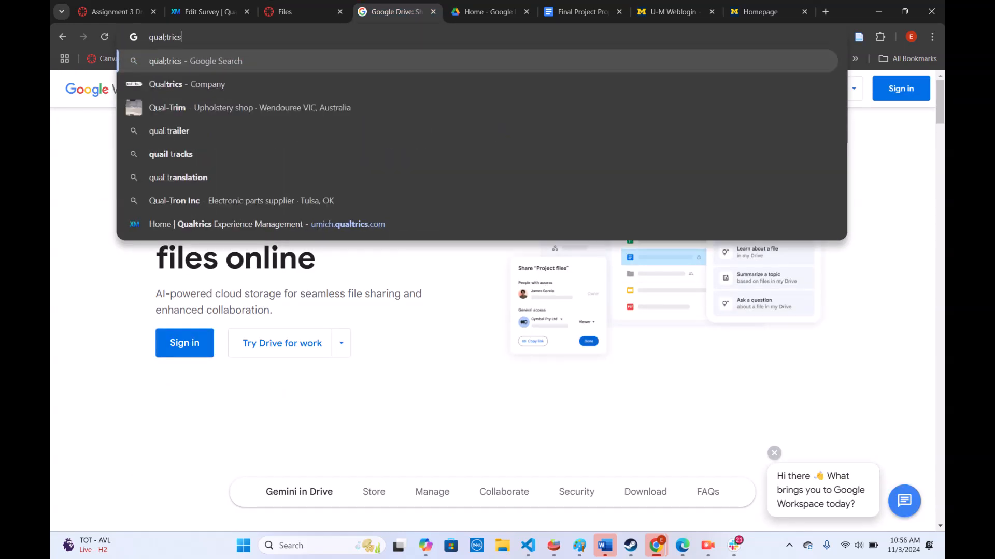
{"action": "key", "text": "BackSpace"}
{"action": "key", "text": "BackSpace"}
{"action": "type", "text": "trics"}
{"action": "key", "text": "Return"}
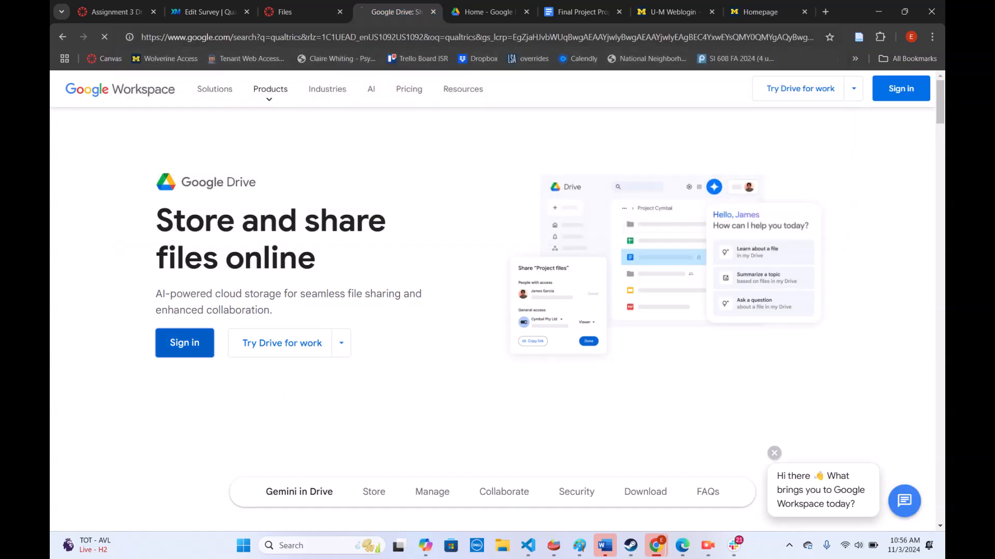
{"action": "left_click_drag", "start_coordinate": [397, 12], "coordinate": [305, 11]}
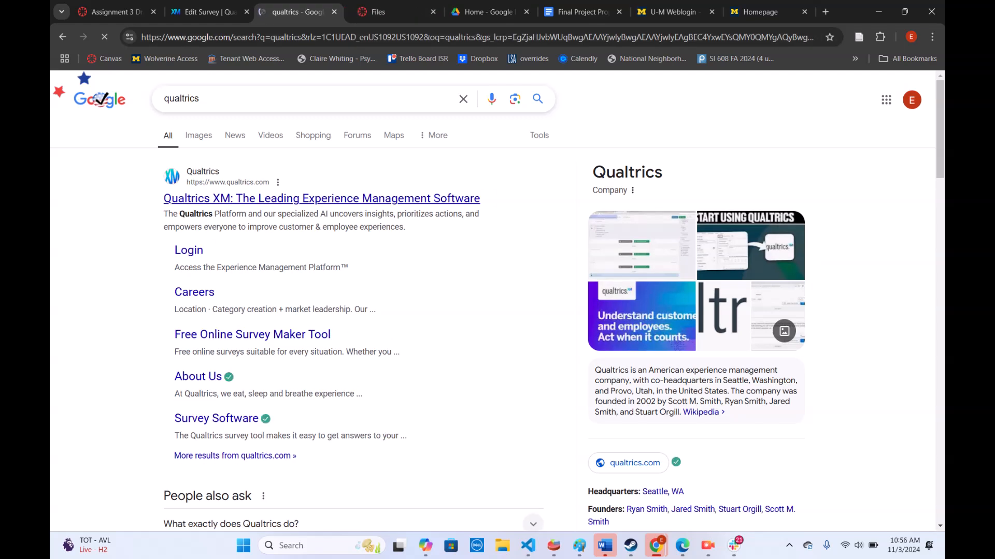
{"action": "left_click", "coordinate": [321, 198]}
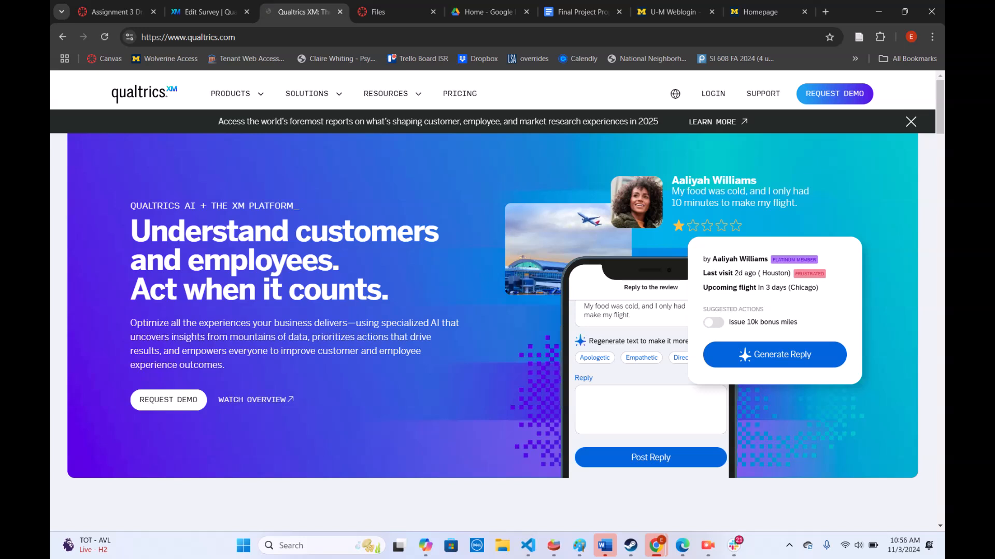
{"action": "left_click", "coordinate": [712, 94]}
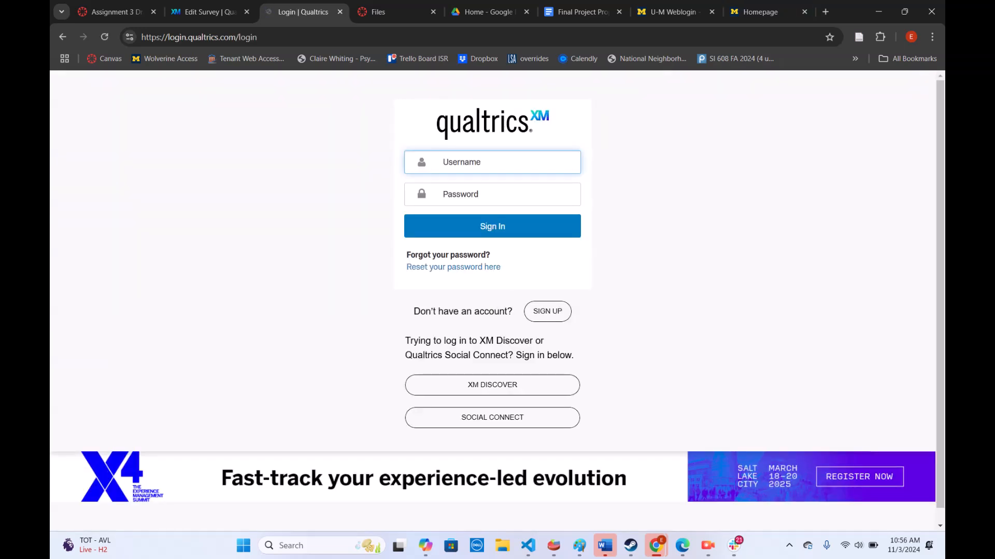
Search the web for "u of m qualtrics" and go through the U-M result to the University of Michigan Qualtrics home page
{"action": "key", "text": "ctrl+l"}
{"action": "type", "text": "u of m ca"}
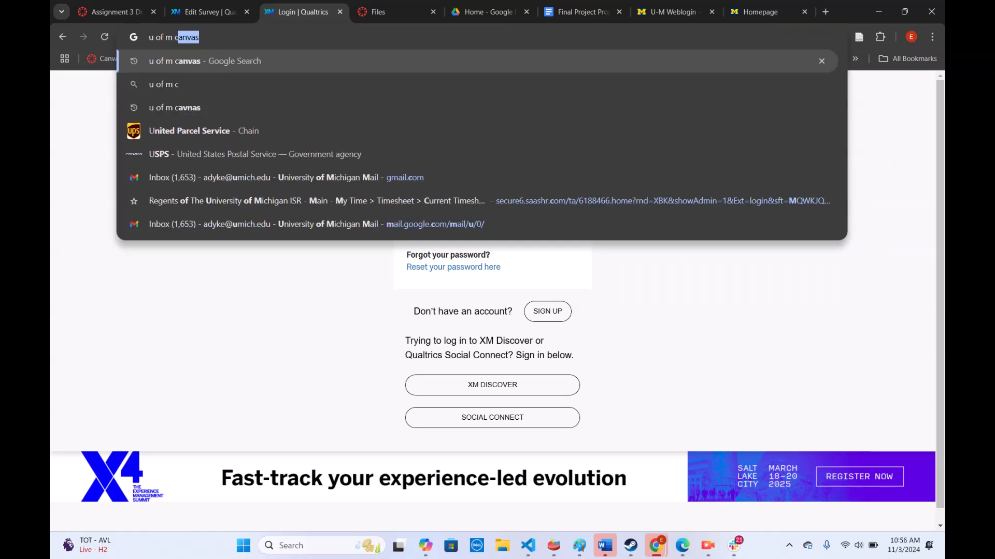
{"action": "key", "text": "BackSpace"}
{"action": "key", "text": "BackSpace"}
{"action": "type", "text": "qualtrics"}
{"action": "key", "text": "Return"}
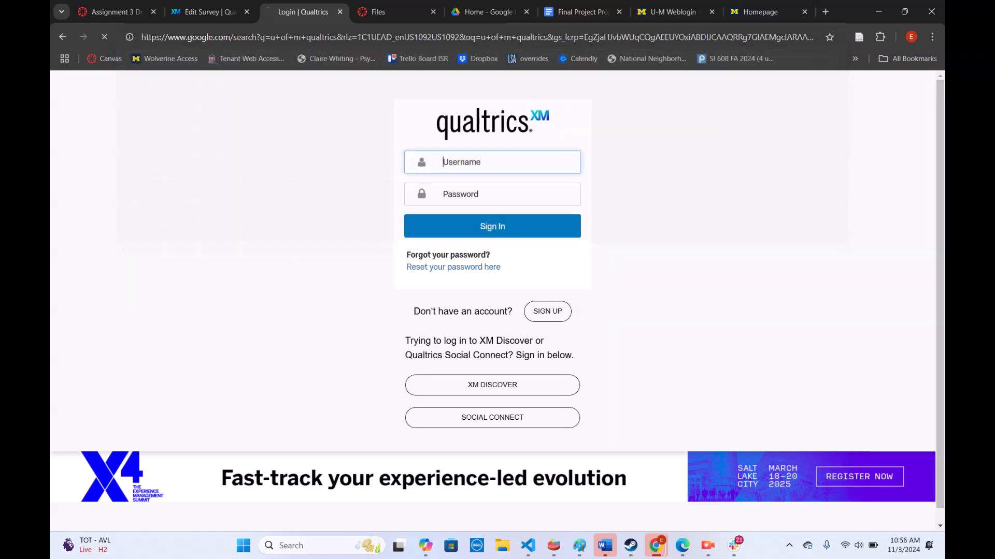
{"action": "left_click", "coordinate": [263, 199]}
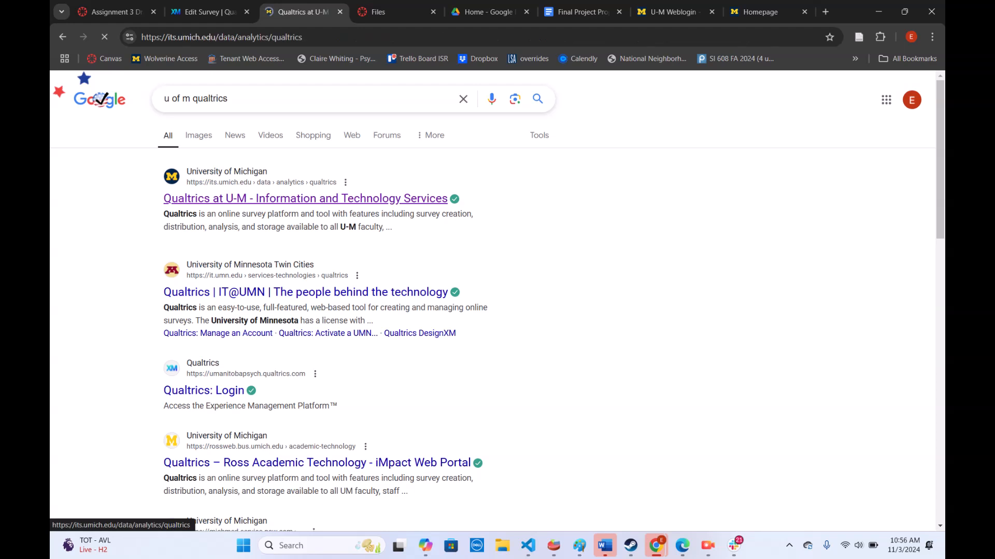
{"action": "left_click", "coordinate": [179, 222]}
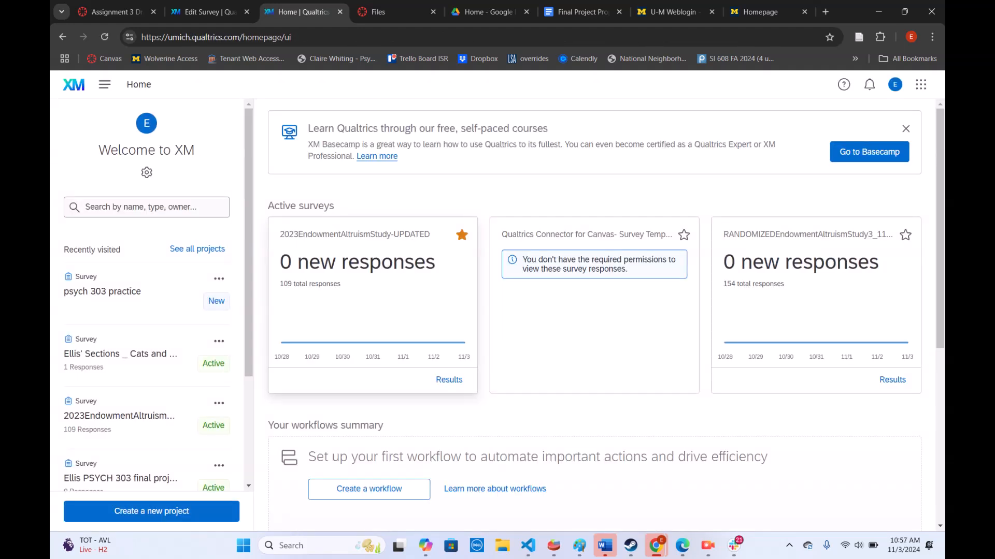
Create a blank survey project from scratch named "PSYCH 303 Final Project Skeleton"
{"action": "left_click", "coordinate": [151, 511]}
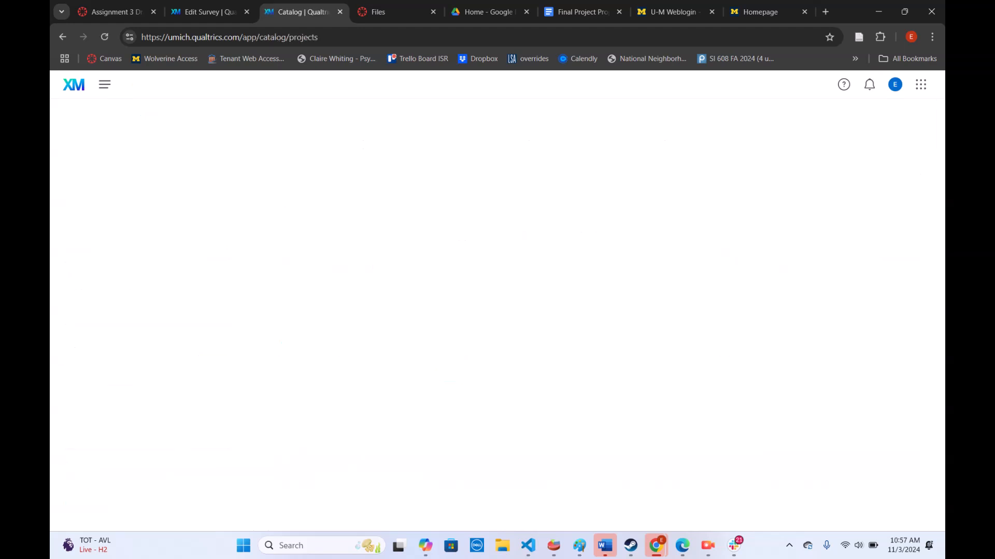
{"action": "left_click", "coordinate": [330, 211]}
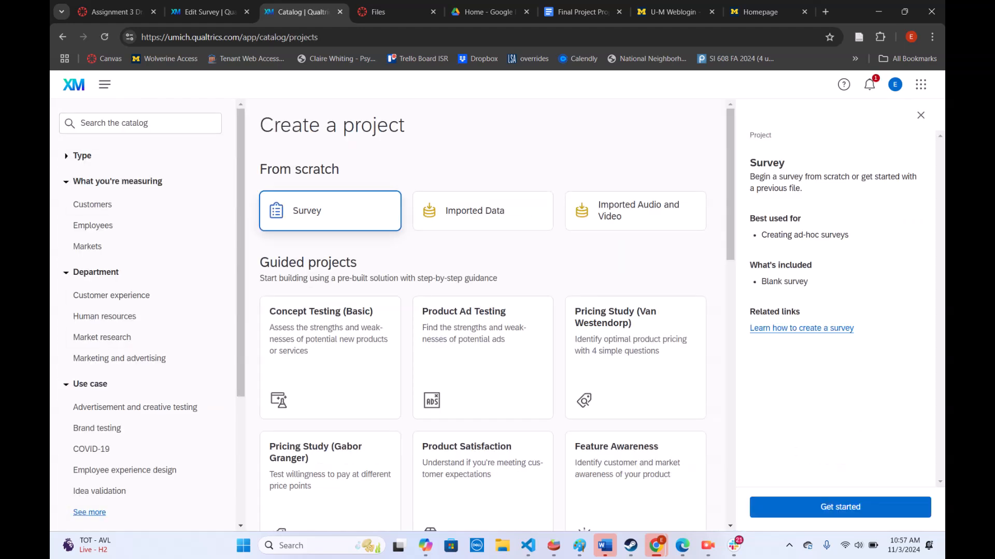
{"action": "left_click", "coordinate": [840, 508]}
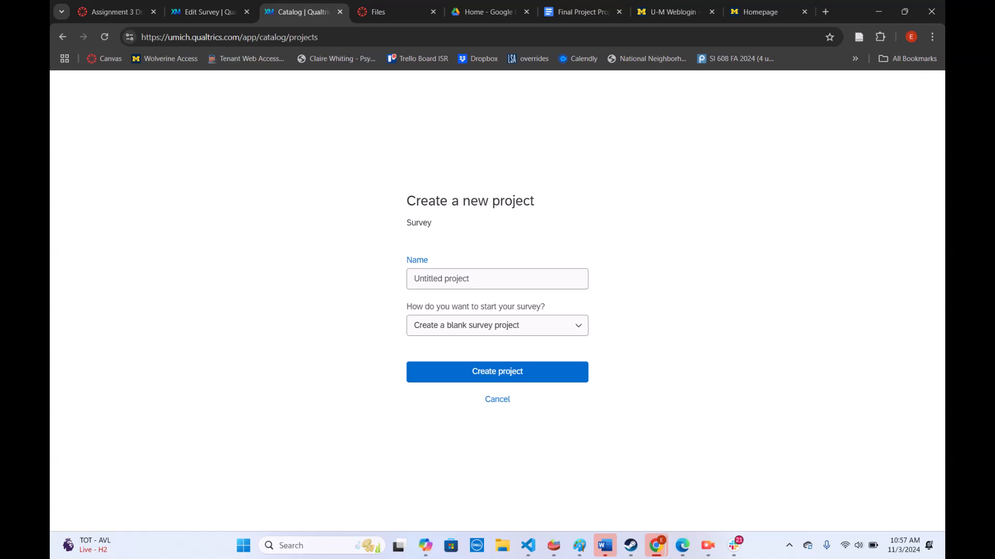
{"action": "left_click", "coordinate": [497, 279]}
{"action": "type", "text": "PSYC"}
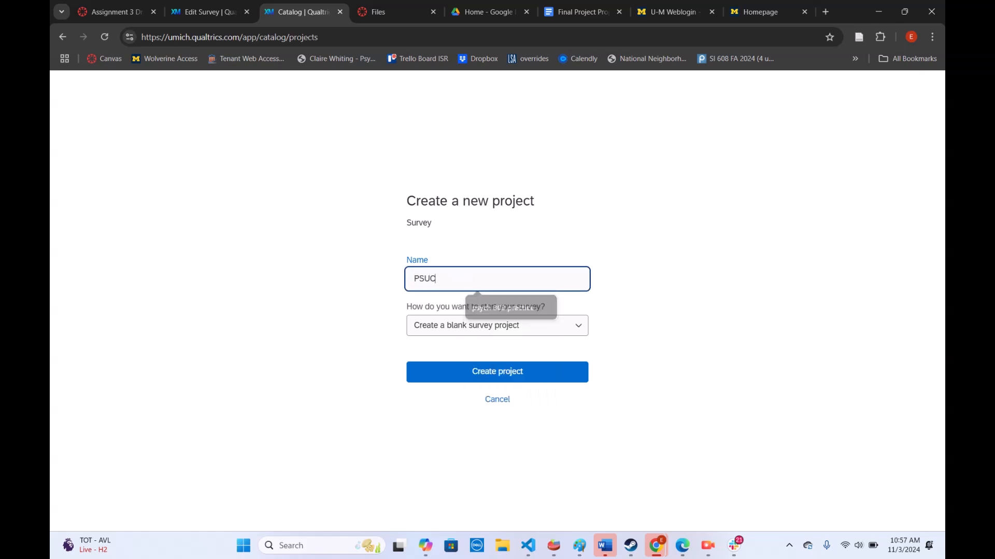
{"action": "key", "text": "BackSpace"}
{"action": "type", "text": "CH 3"}
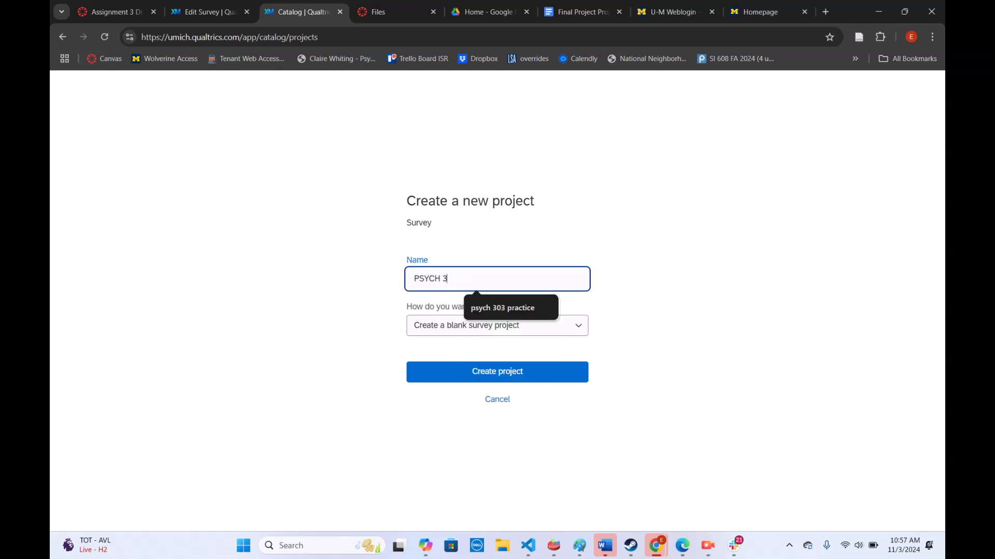
{"action": "type", "text": "03 Final Project Skeleton"}
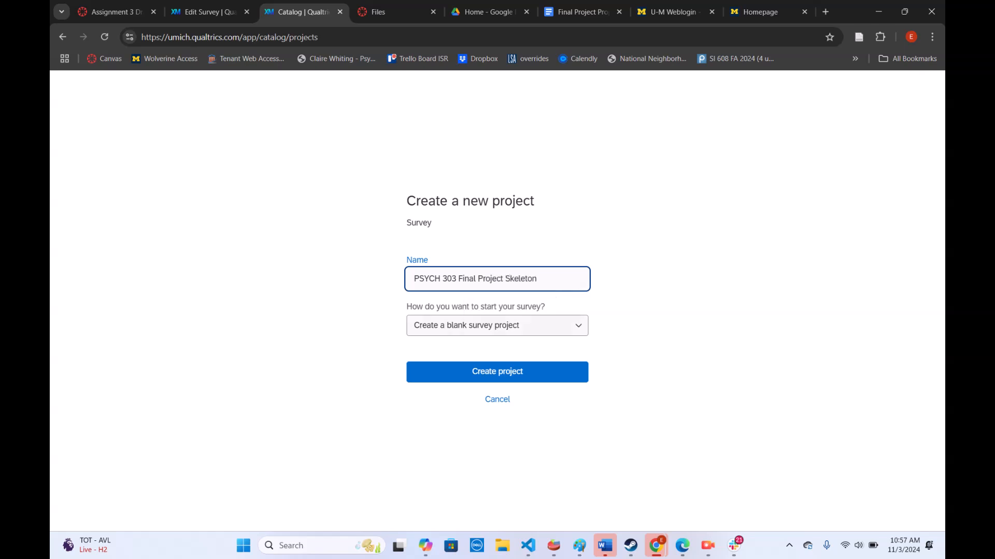
{"action": "key", "text": "Return"}
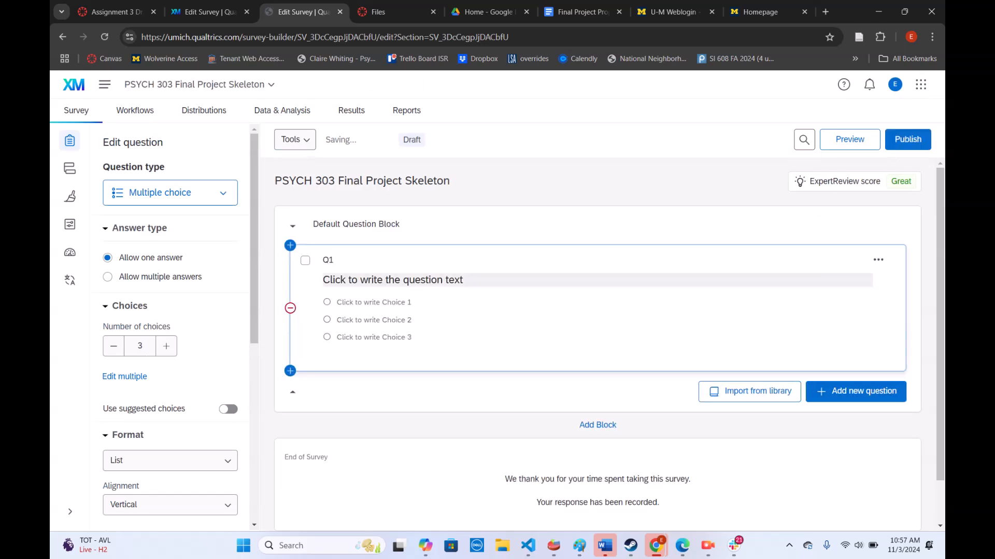
Delete the placeholder question Q1 from the new survey's default block
{"action": "left_click", "coordinate": [878, 259]}
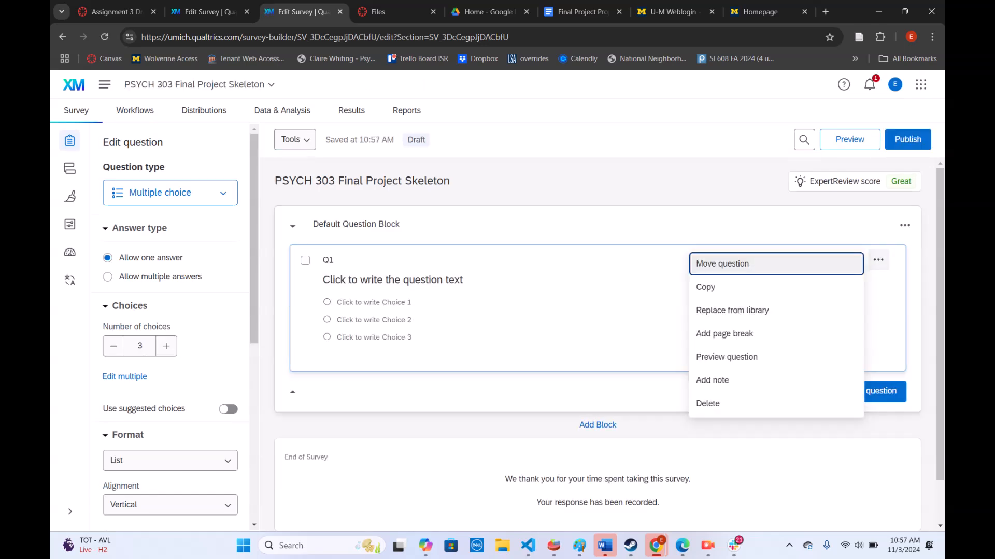
{"action": "left_click", "coordinate": [715, 403]}
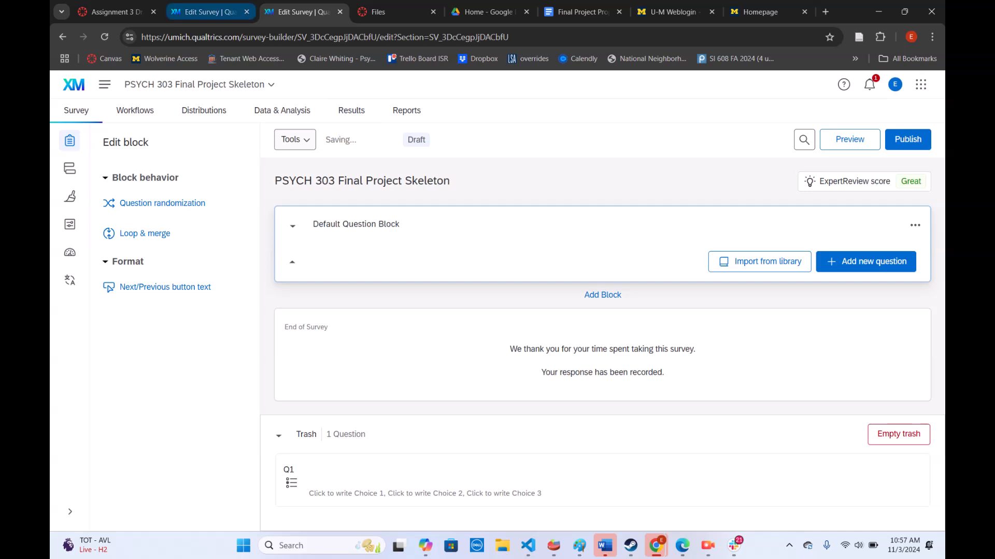
Examine the block structure of the psych 303 practice survey, from the consent block down to the payment code block
{"action": "left_click", "coordinate": [210, 12]}
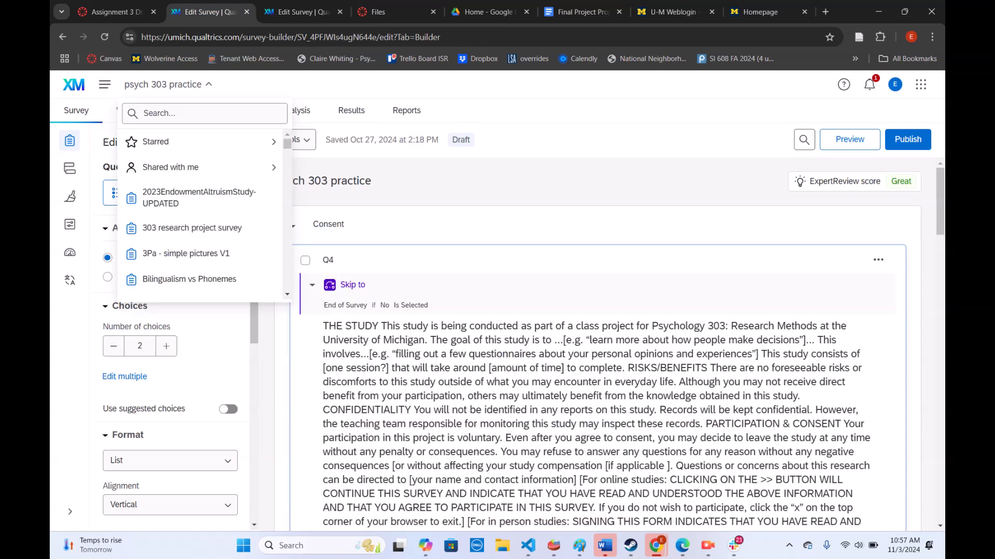
{"action": "left_click", "coordinate": [168, 84]}
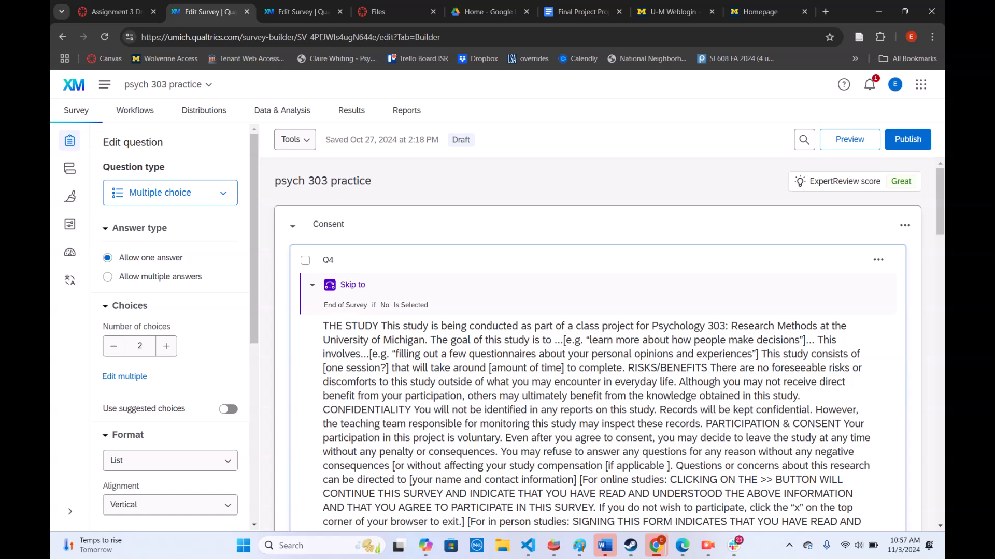
{"action": "scroll", "coordinate": [596, 342], "scroll_direction": "down", "scroll_amount": 5}
{"action": "scroll", "coordinate": [595, 342], "scroll_direction": "up", "scroll_amount": 2}
{"action": "scroll", "coordinate": [596, 342], "scroll_direction": "down", "scroll_amount": 3}
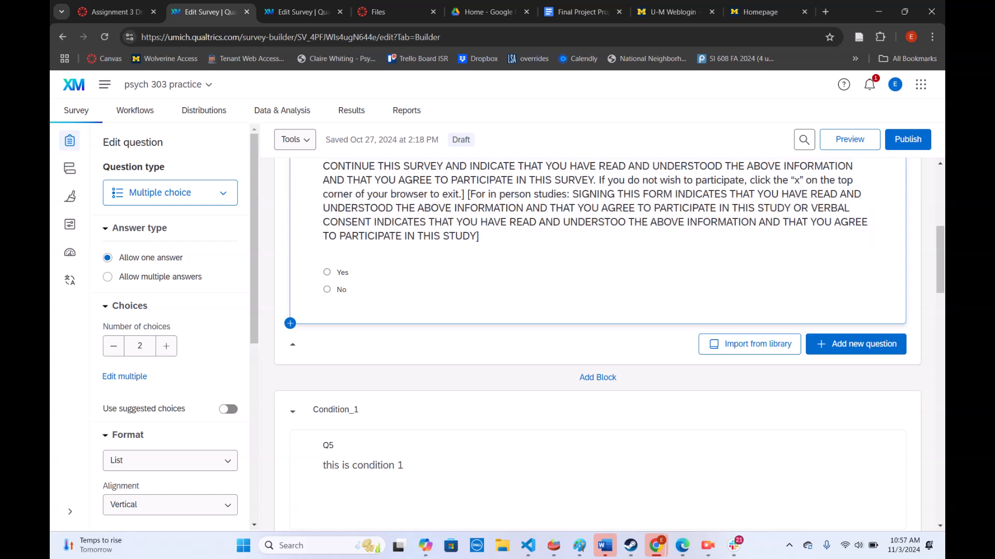
{"action": "scroll", "coordinate": [596, 342], "scroll_direction": "down", "scroll_amount": 3}
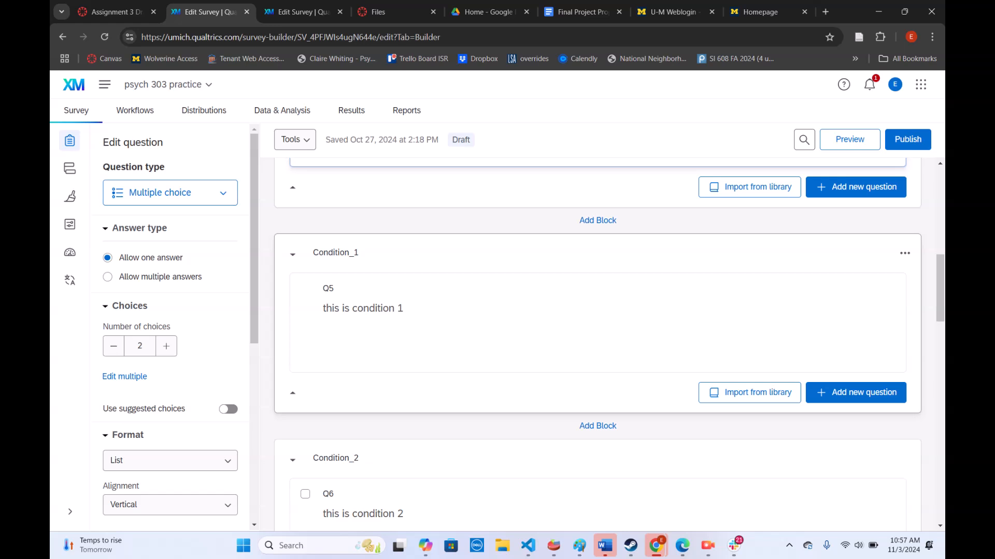
{"action": "scroll", "coordinate": [595, 342], "scroll_direction": "down", "scroll_amount": 4}
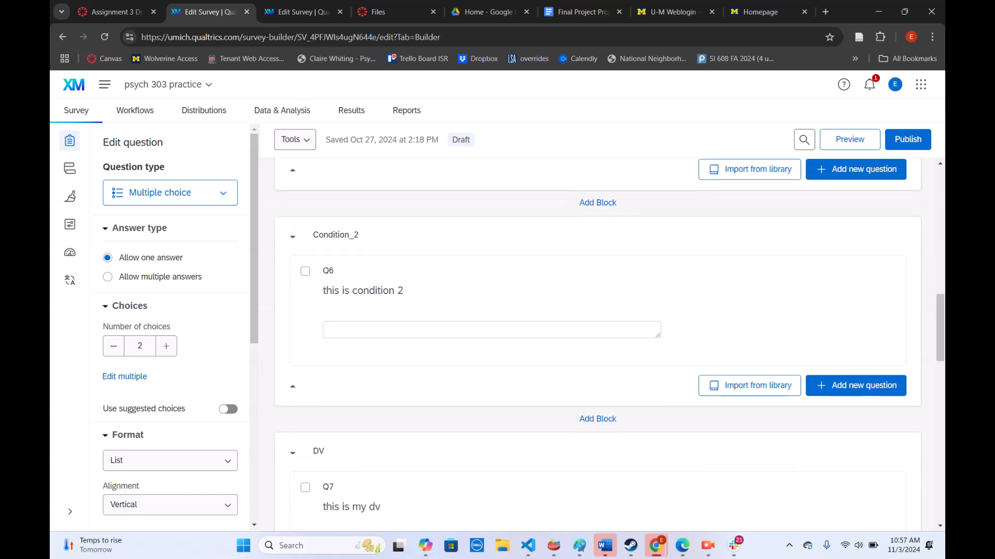
{"action": "scroll", "coordinate": [595, 342], "scroll_direction": "down", "scroll_amount": 4}
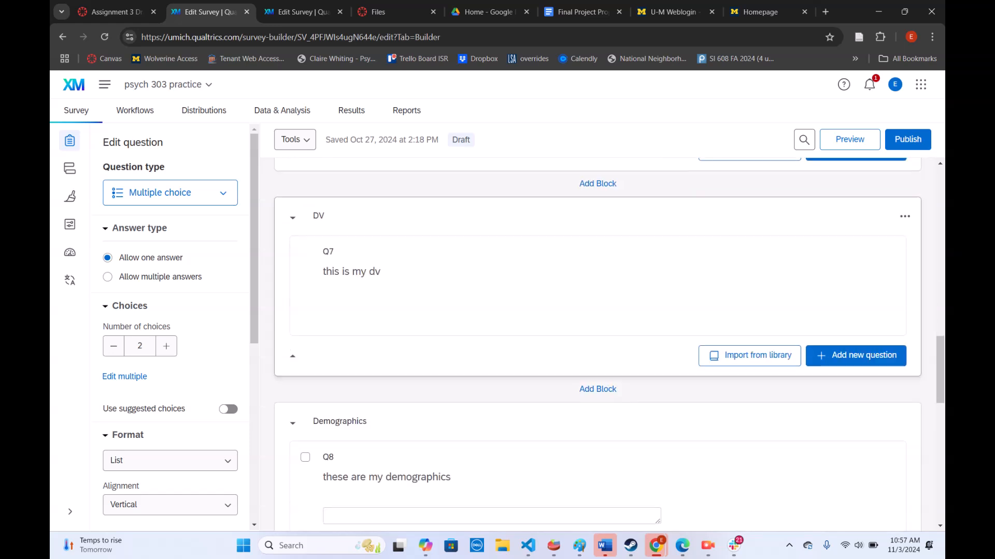
{"action": "scroll", "coordinate": [596, 342], "scroll_direction": "down", "scroll_amount": 5}
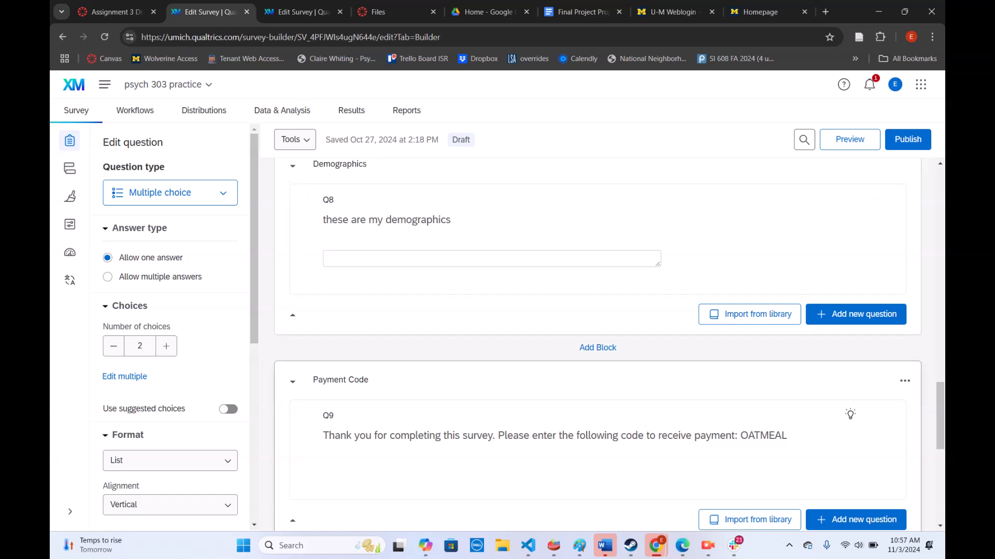
{"action": "scroll", "coordinate": [595, 381], "scroll_direction": "up", "scroll_amount": 20}
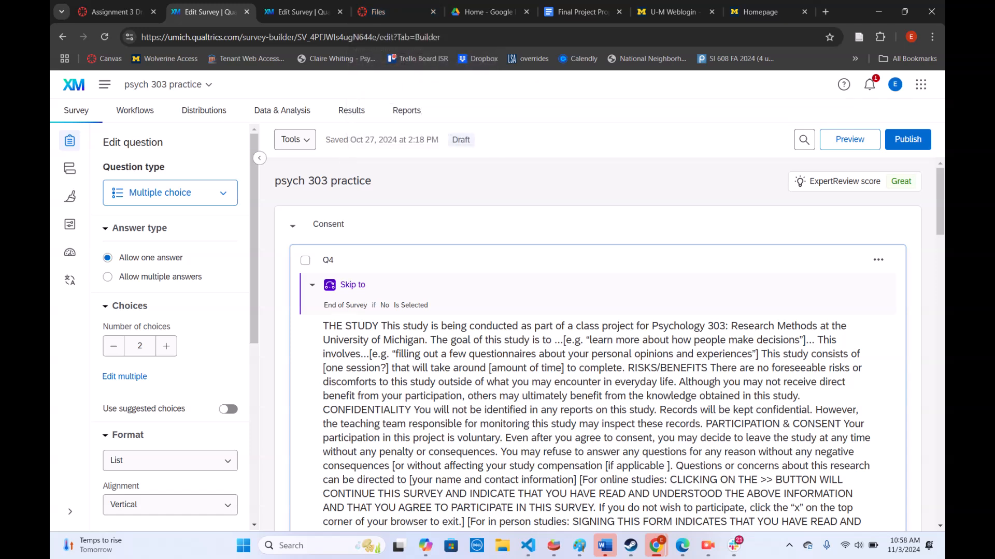
In the PSYCH 303 Final Project Skeleton survey, rename the default question block to "consent block"
{"action": "left_click", "coordinate": [298, 12]}
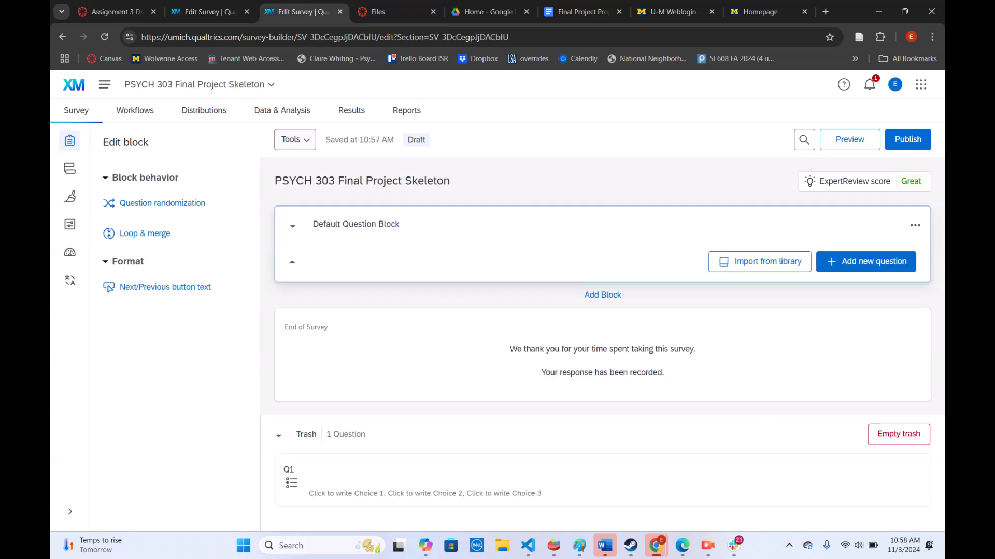
{"action": "left_click", "coordinate": [356, 225]}
{"action": "type", "text": "cons"}
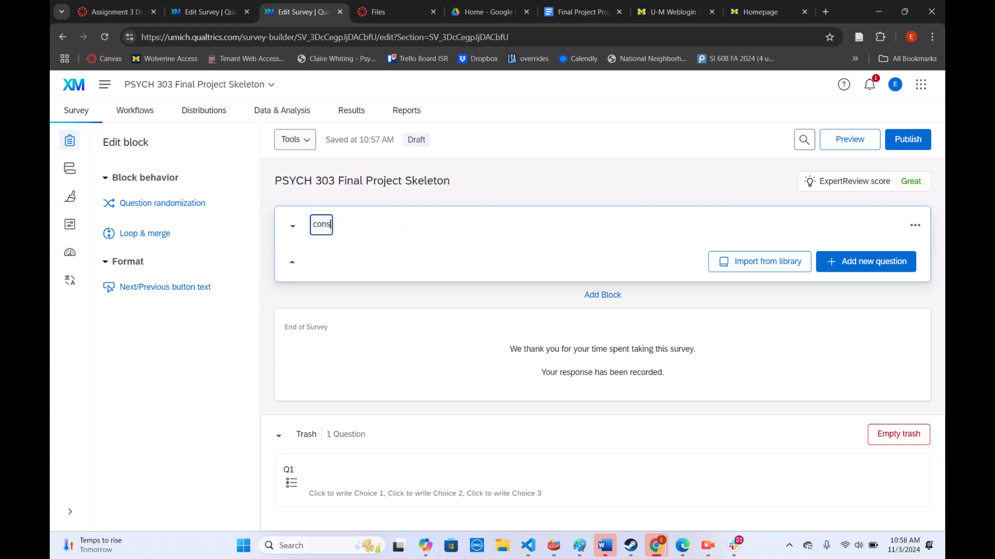
{"action": "type", "text": "ent block"}
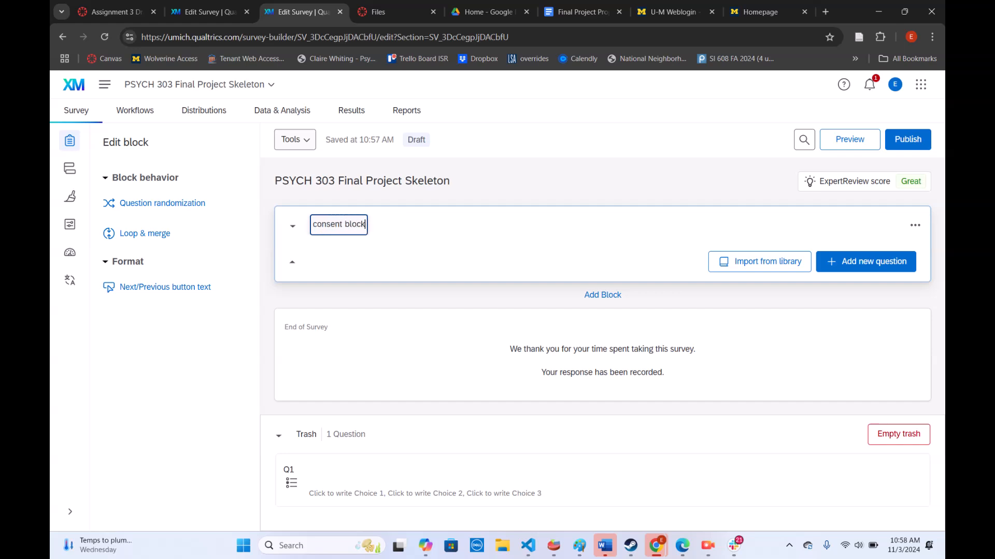
Add two blocks named condition_1 and condition_2 below the consent block
{"action": "left_click", "coordinate": [602, 295]}
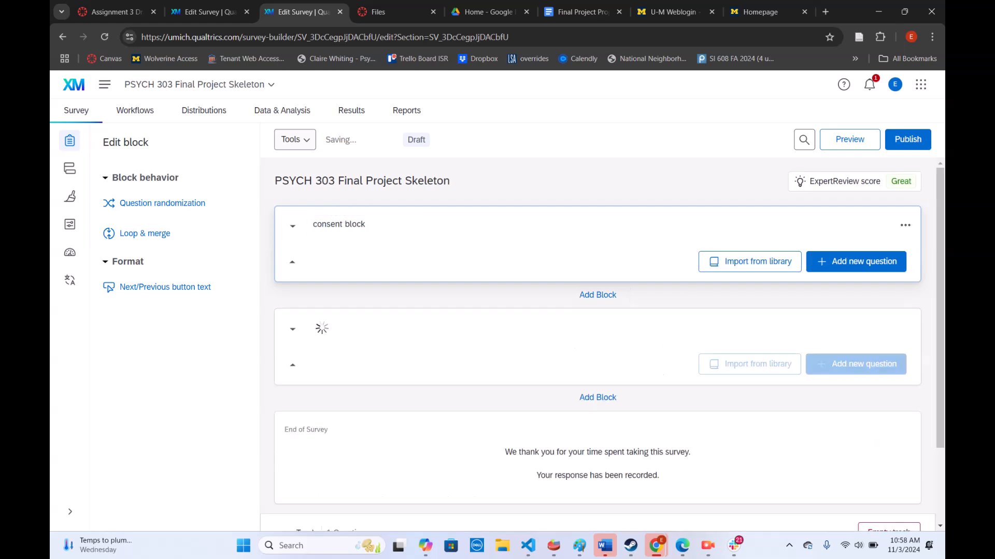
{"action": "type", "text": "condition_1"}
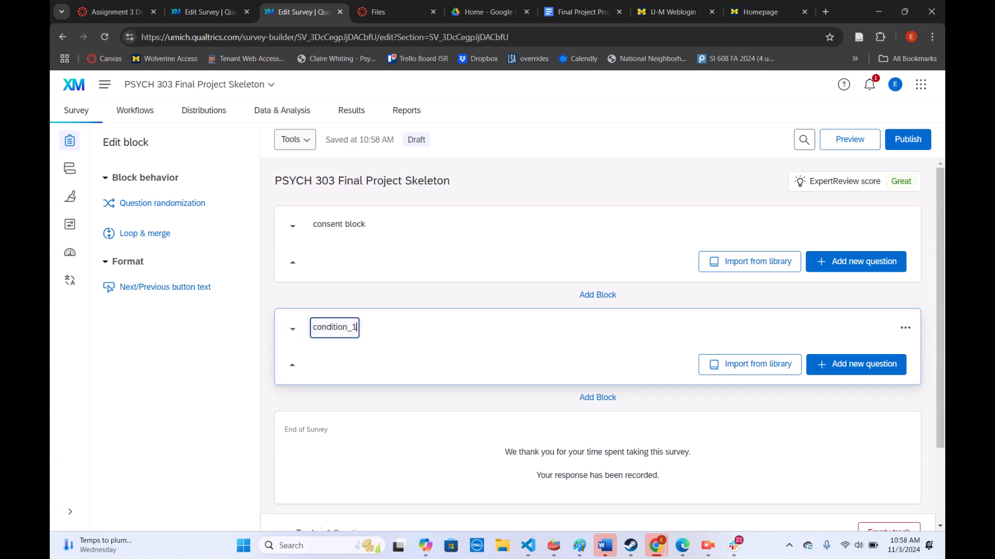
{"action": "left_click", "coordinate": [598, 398]}
{"action": "type", "text": "condi"}
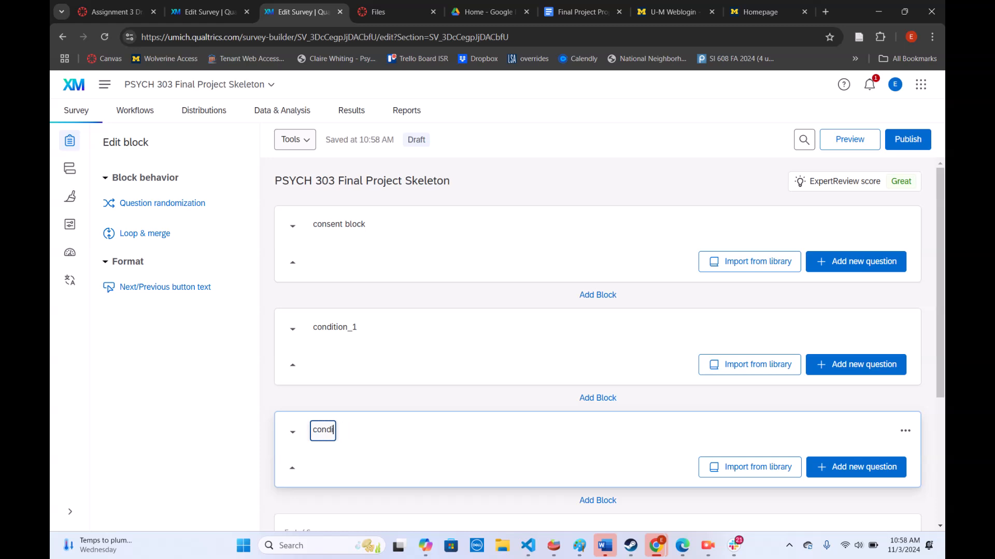
{"action": "type", "text": "tion_2"}
{"action": "key", "text": "Return"}
Add two blocks named DV and Demographics, in that order, below the condition_2 block
{"action": "scroll", "coordinate": [597, 342], "scroll_direction": "down", "scroll_amount": 2}
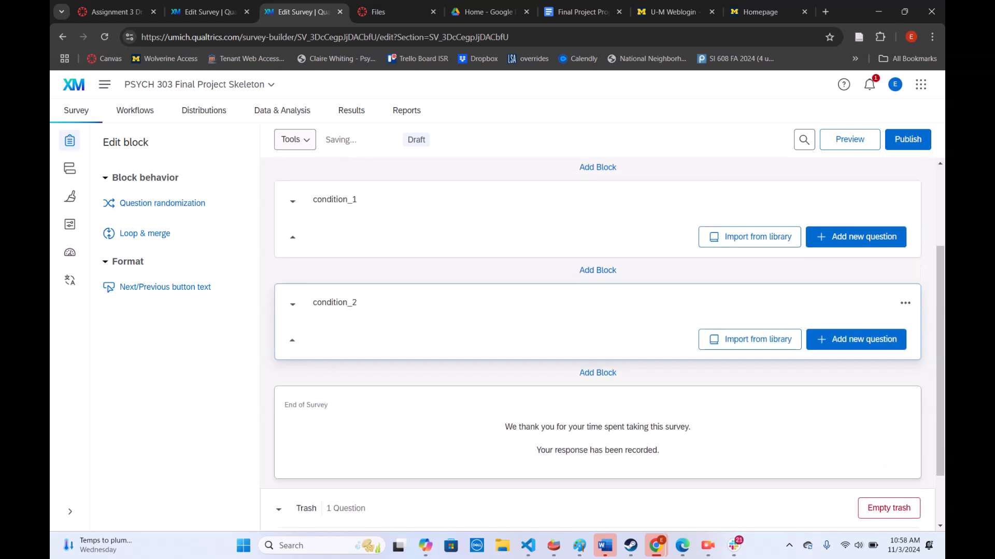
{"action": "left_click", "coordinate": [597, 373]}
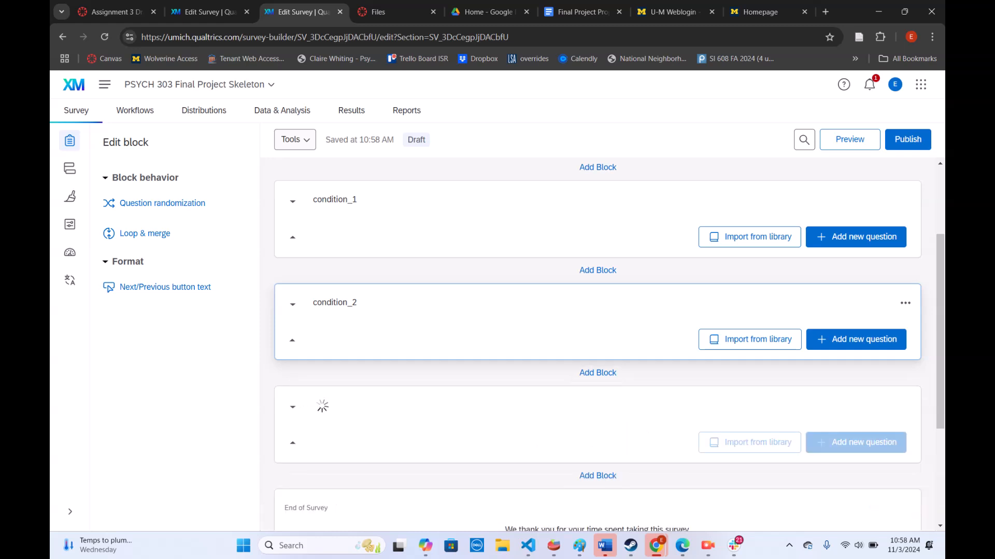
{"action": "left_click", "coordinate": [327, 405]}
{"action": "type", "text": "DV"}
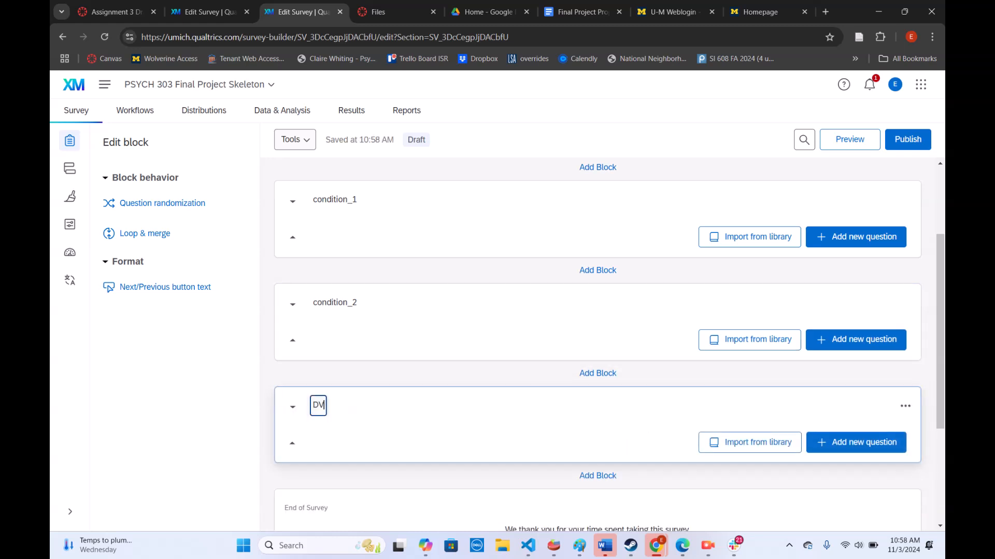
{"action": "scroll", "coordinate": [602, 344], "scroll_direction": "down", "scroll_amount": 3}
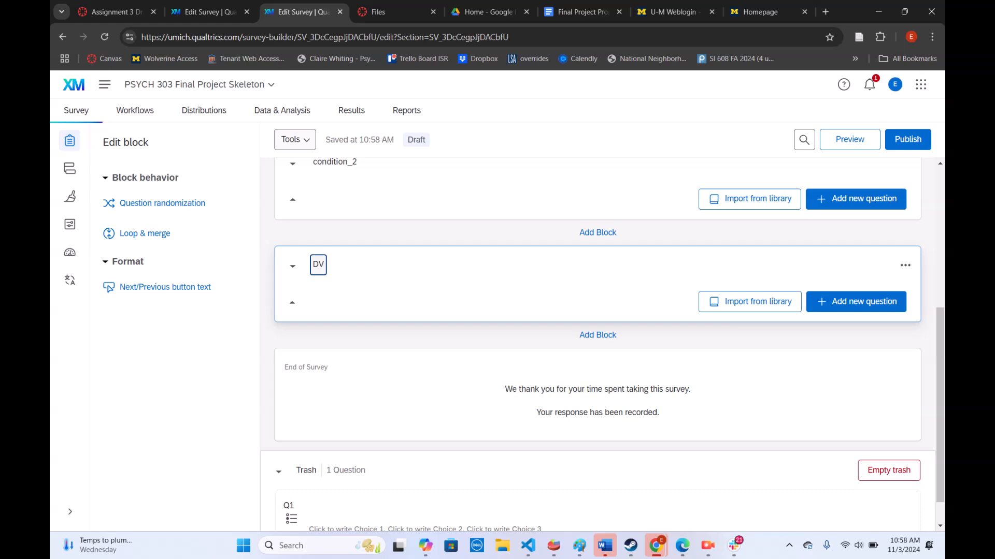
{"action": "left_click", "coordinate": [598, 335]}
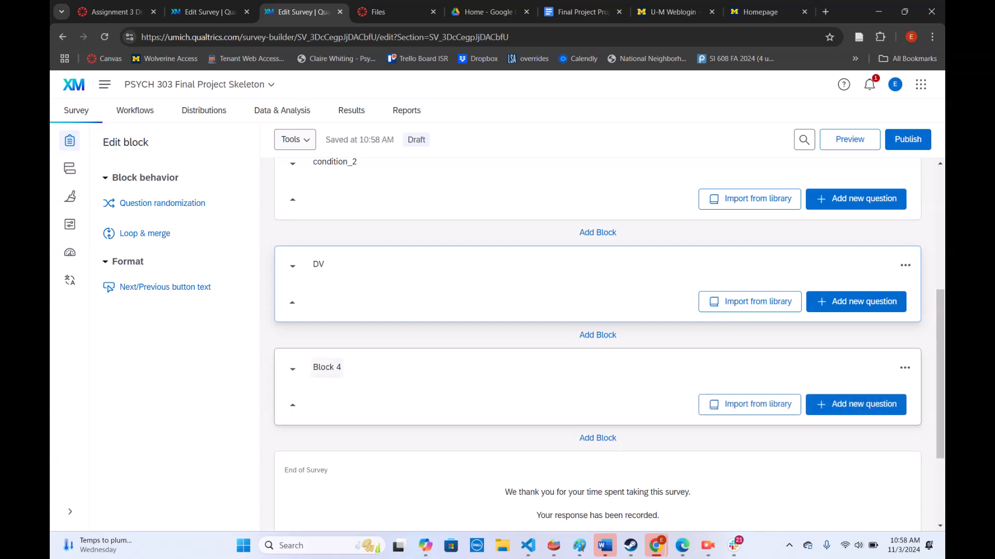
{"action": "left_click", "coordinate": [327, 368]}
{"action": "type", "text": "Demographics"}
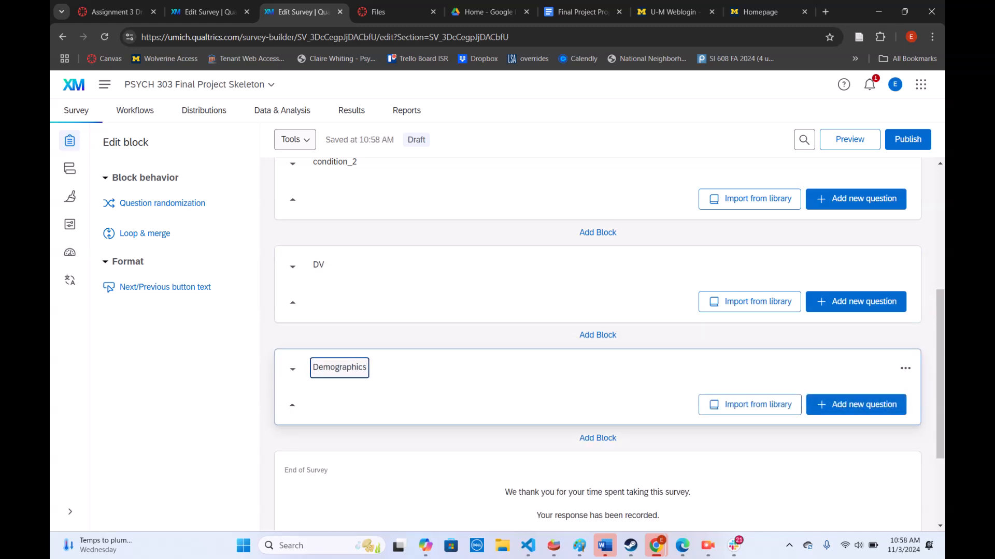
Add a block named Payment_Code below the Demographics block
{"action": "left_click", "coordinate": [597, 438]}
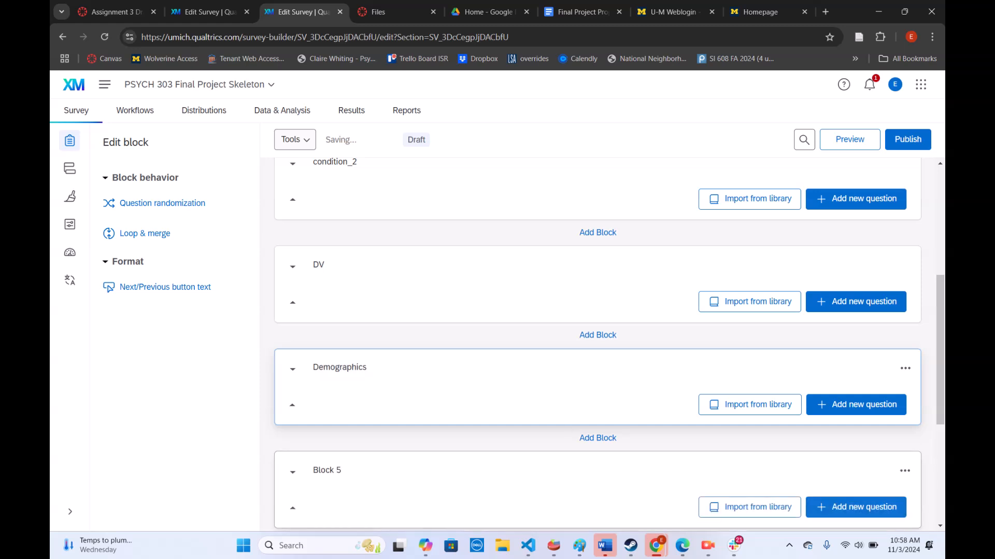
{"action": "left_click", "coordinate": [327, 470]}
{"action": "type", "text": "_ayme"}
{"action": "key", "text": "BackSpace"}
{"action": "key", "text": "BackSpace"}
{"action": "key", "text": "BackSpace"}
{"action": "key", "text": "BackSpace"}
{"action": "key", "text": "BackSpace"}
{"action": "type", "text": "Payment_"}
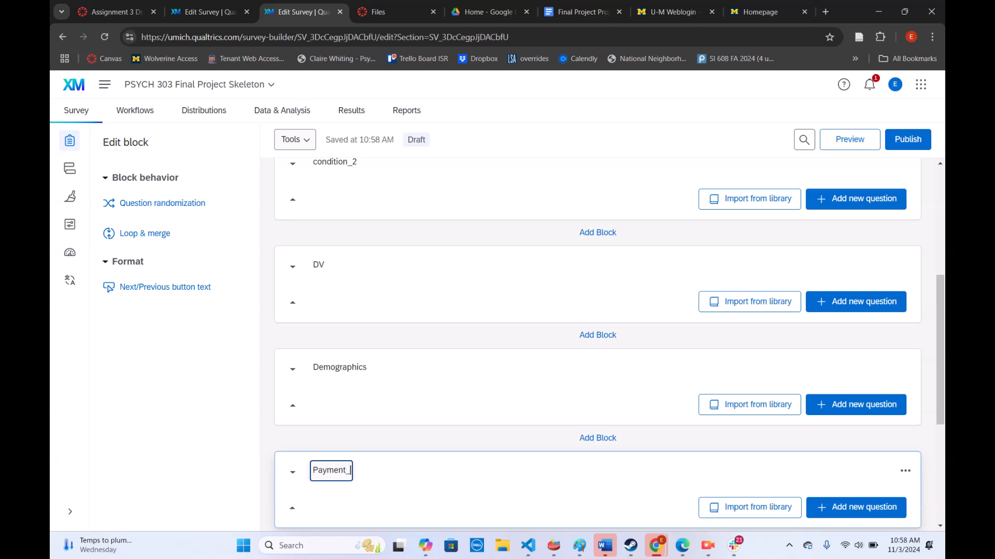
{"action": "type", "text": "Code"}
Check the Consent block of the psych 303 practice survey and add a multiple choice question to the skeleton survey's consent block
{"action": "scroll", "coordinate": [597, 344], "scroll_direction": "up", "scroll_amount": 5}
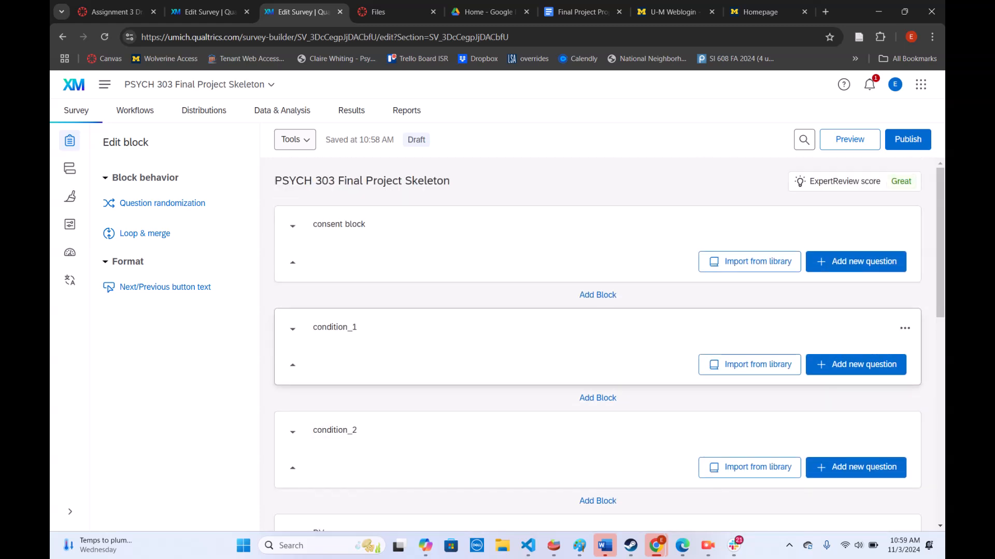
{"action": "left_click", "coordinate": [204, 11]}
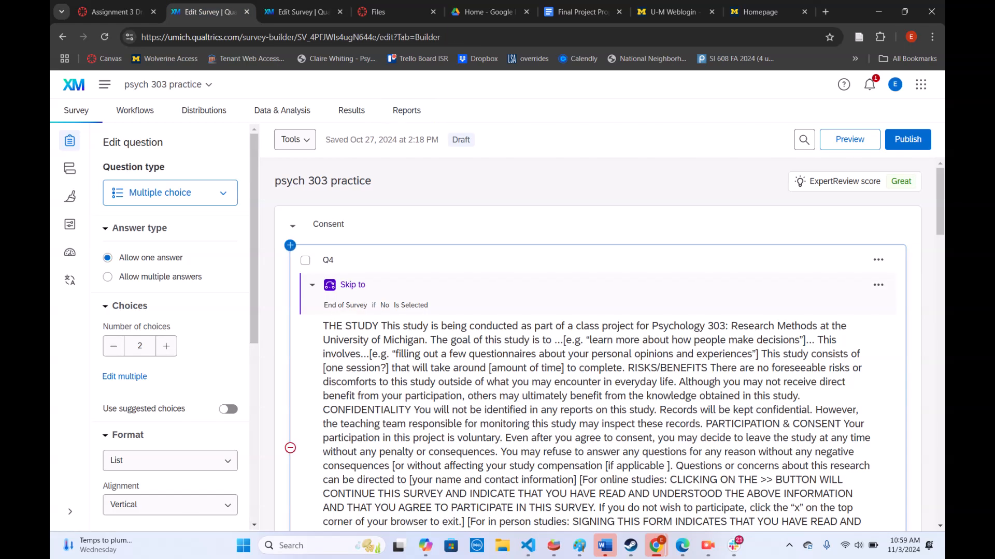
{"action": "scroll", "coordinate": [597, 344], "scroll_direction": "down", "scroll_amount": 5}
{"action": "left_click", "coordinate": [303, 12]}
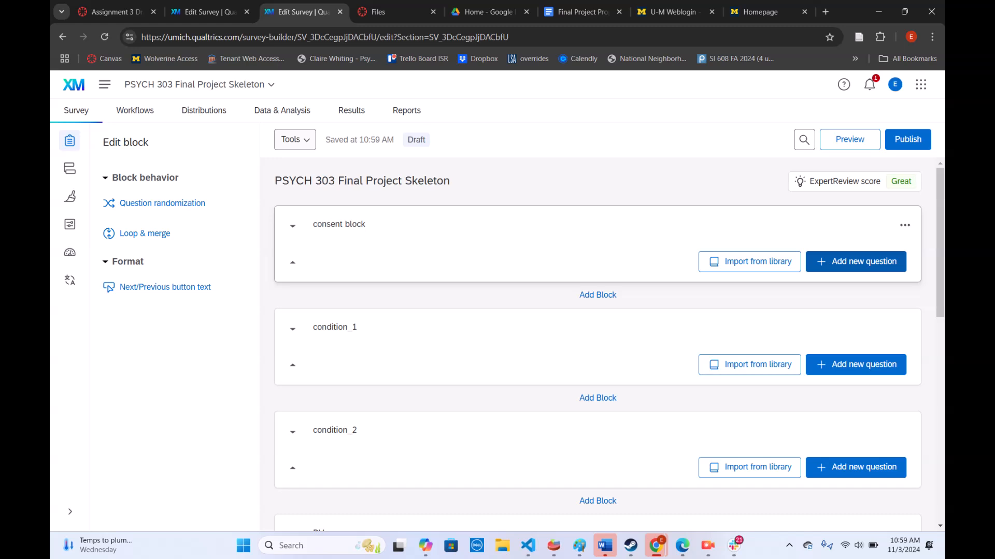
{"action": "left_click", "coordinate": [863, 262]}
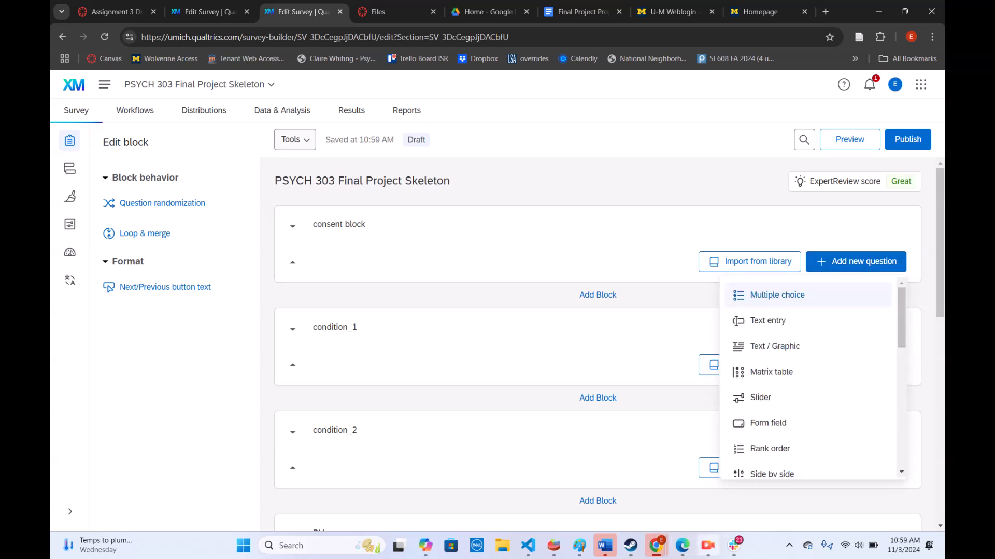
{"action": "left_click", "coordinate": [708, 546]}
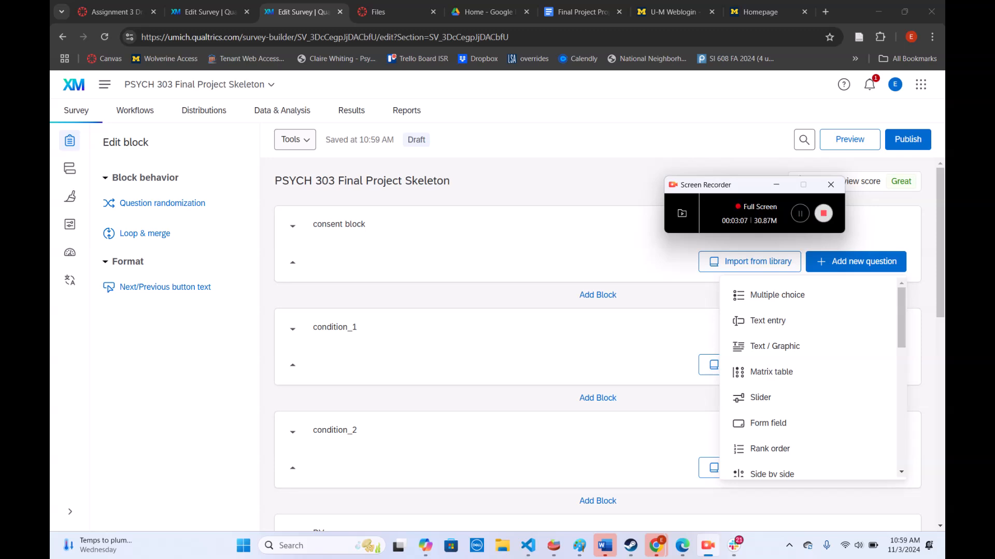
{"action": "left_click", "coordinate": [777, 295]}
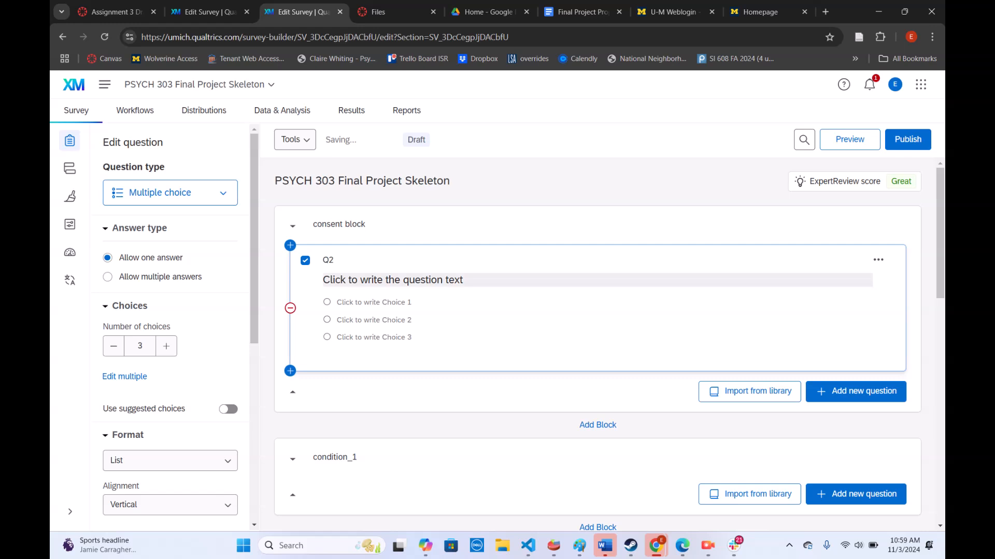
In the PSYCH 303 Canvas files, open Template for consent (1).docx from the Qualtrics Materials folder of the instructor's section
{"action": "left_click", "coordinate": [393, 280]}
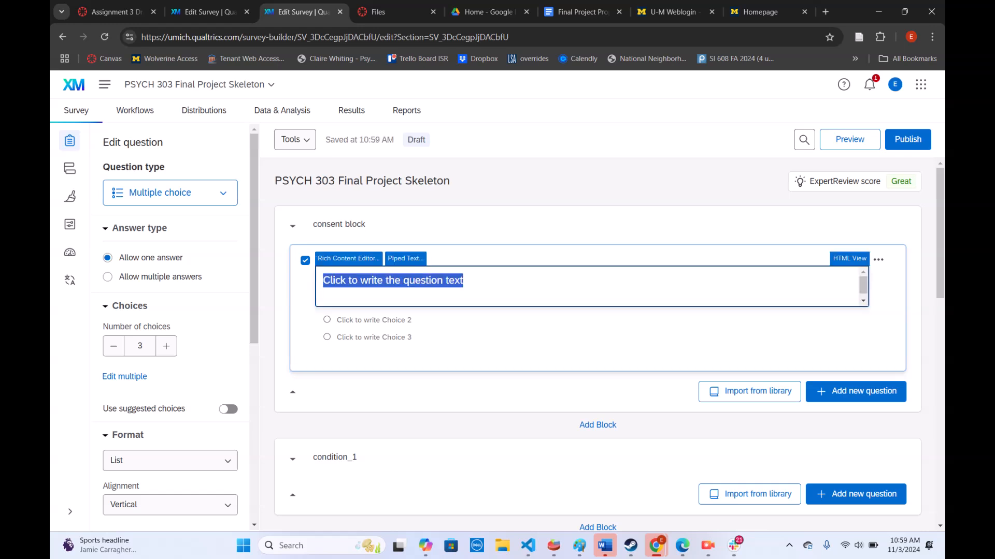
{"action": "left_click", "coordinate": [393, 11]}
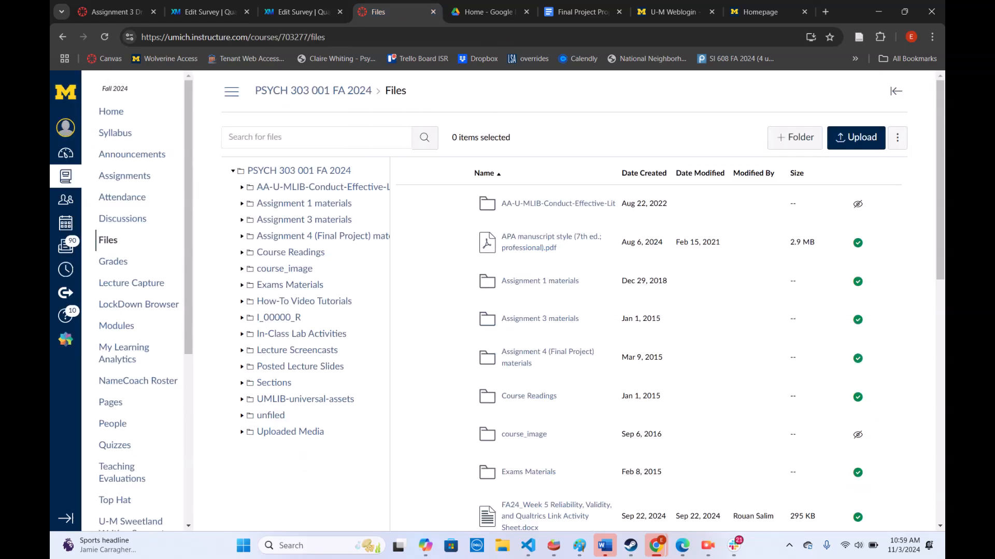
{"action": "left_click", "coordinate": [273, 383]}
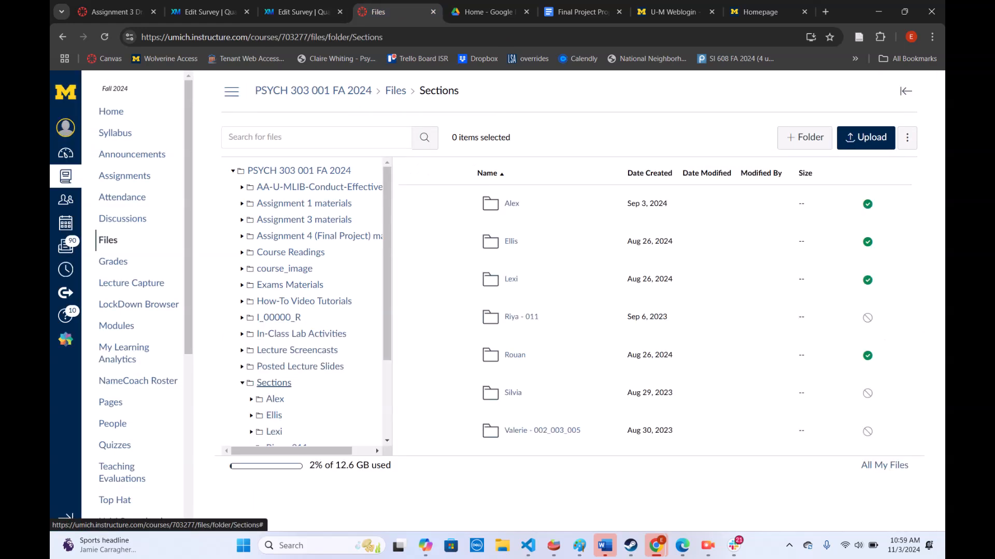
{"action": "left_click", "coordinate": [510, 241]}
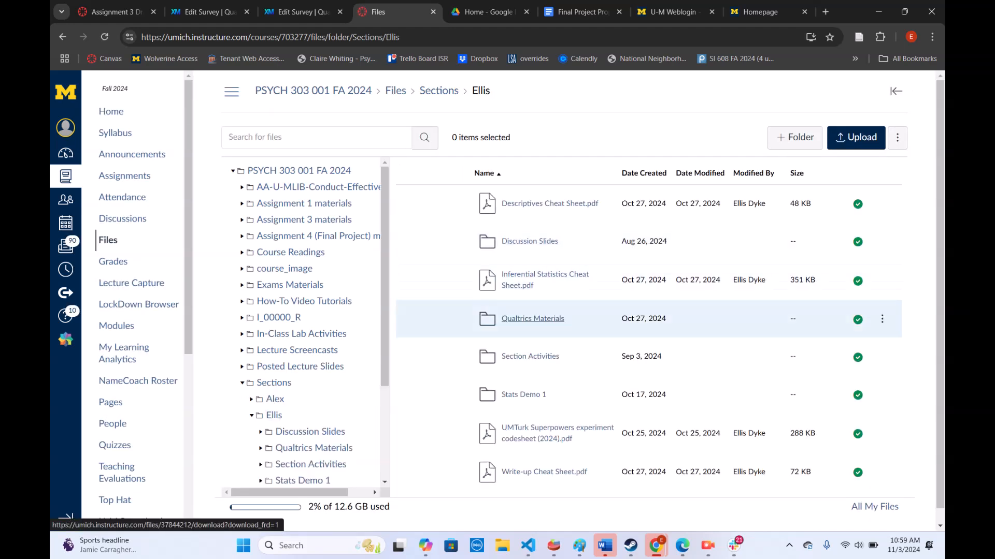
{"action": "left_click", "coordinate": [533, 318]}
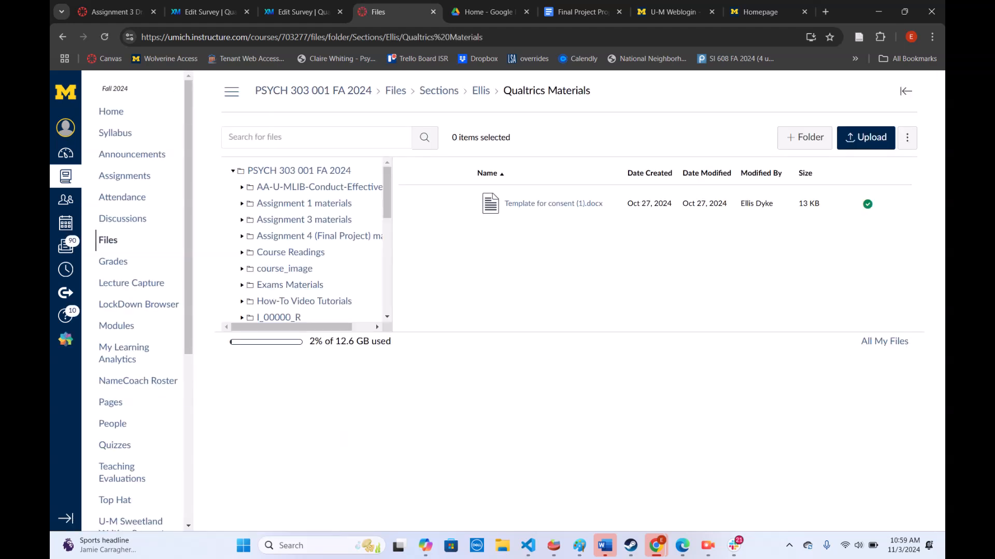
{"action": "left_click", "coordinate": [552, 203]}
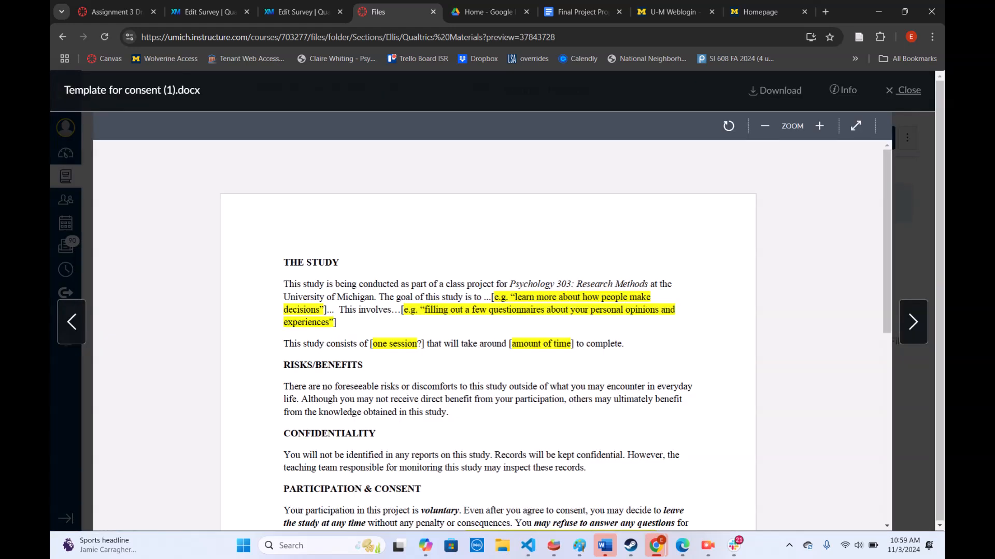
Copy the entire consent template and paste it as the question text of Q2 in the skeleton survey's consent block
{"action": "key", "text": "ctrl+a"}
{"action": "scroll", "coordinate": [487, 331], "scroll_direction": "down", "scroll_amount": 8}
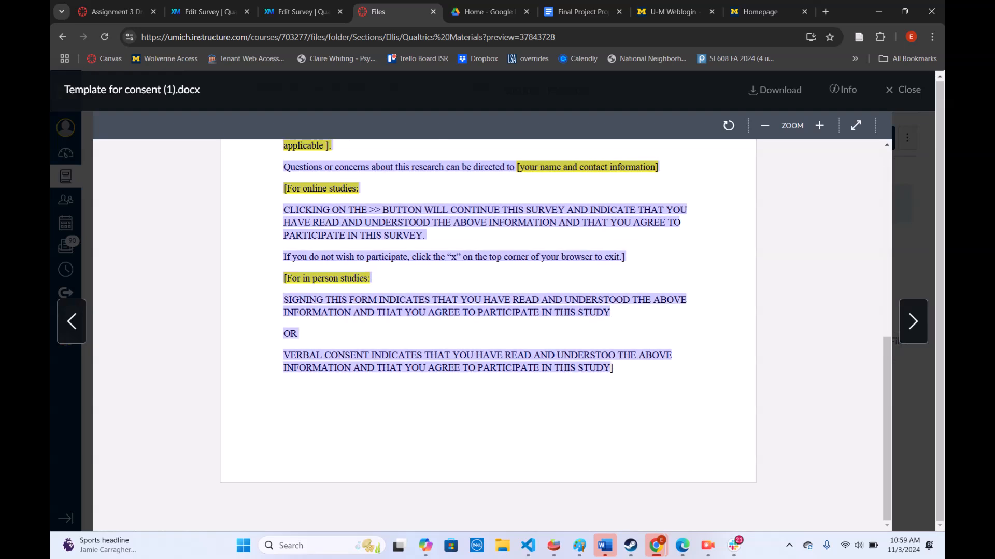
{"action": "left_click", "coordinate": [300, 11]}
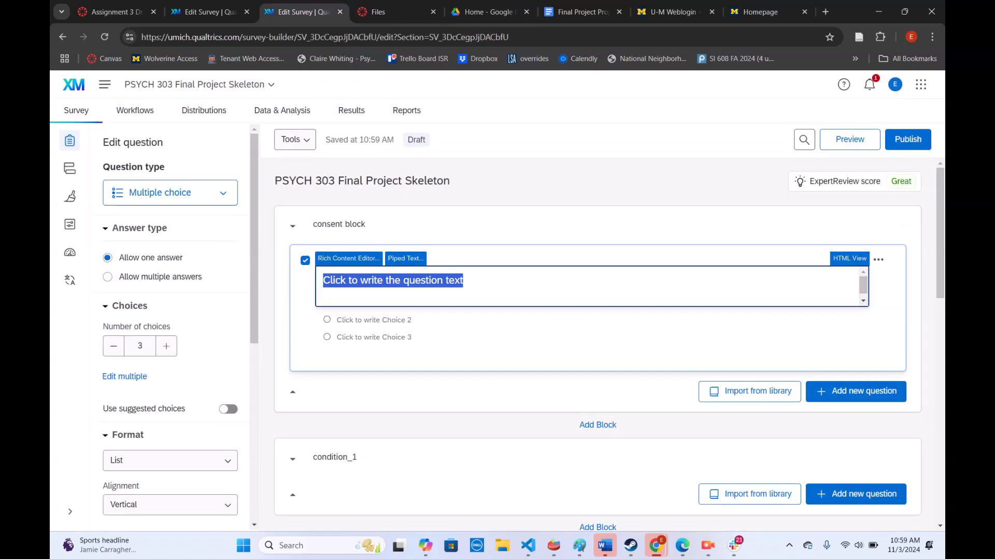
{"action": "type", "text": "THE STUDY This study is being conducted as part of a class project for Psychology 303: Research Methods at the University of Michigan. The goal of this study is to ...[e.g. \"learn more about how people make decisions\"]... This involves...[e.g. \"filling out a few questionnaires about your personal opinions and experiences\"] This study consists of [one session?] that will take around [amount of time] to complete. RISKS/BENEFITS There are no foreseeable risks or discomforts to this study outside of what you may encounter in everyday life. Although you may not receive direct benefit from your participation, others may ultimately benefit from the knowledge obtained in this study. CONFIDENTIALITY You will not be identified in any reports on this study. Records will be kept confidential. However, the teaching team responsible for monitoring this study may inspect these records. PARTICIPATION & CONSENT Your participation in this project is voluntary. Even after you agree to consent, you may decide to leave the study at any time without any penalty or consequences. You may refuse to answer any questions for any reason without any negative consequences [or without affecting your study compensation [if applicable ]. Questions or concerns about this research can be directed to [your name and contact information] [For online studies: CLICKING ON THE >> BUTTON WILL CONTINUE THIS SURVEY AND INDICATE THAT YOU HAVE READ AND UNDERSTOOD THE ABOVE INFORMATION AND THAT YOU AGREE TO PARTICIPATE IN THIS SURVEY. If you do not wish to participate, click the \"x\" on the top corner of your browser to exit.] [For in person studies: SIGNING THIS FORM INDICATES THAT YOU HAVE READ AND UNDERSTOOD THE ABOVE INFORMATION AND THAT YOU AGREE TO PARTICIPATE IN THIS STUDY OR VERBAL CONSENT INDICATES THAT YOU HAVE READ AND UNDERSTOO THE ABOVE INFORMATION AND THAT YOU AGREE TO PARTICIPATE IN THIS STUDY]"}
{"action": "left_click", "coordinate": [625, 351]}
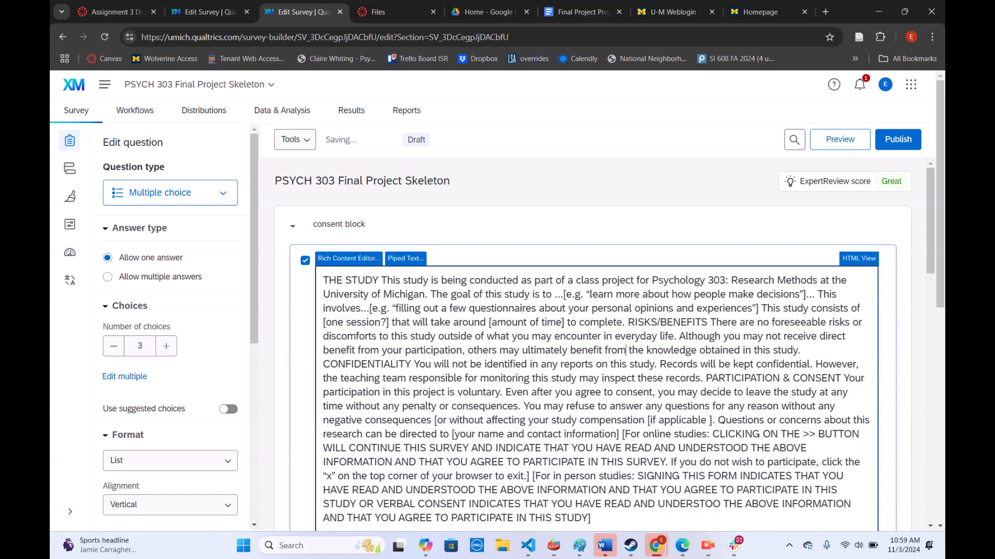
In Q2's Rich Content Editor, set the THE STUDY and RISKS/BENEFITS headings on their own lines, separated from their paragraphs by blank lines
{"action": "left_click", "coordinate": [349, 259]}
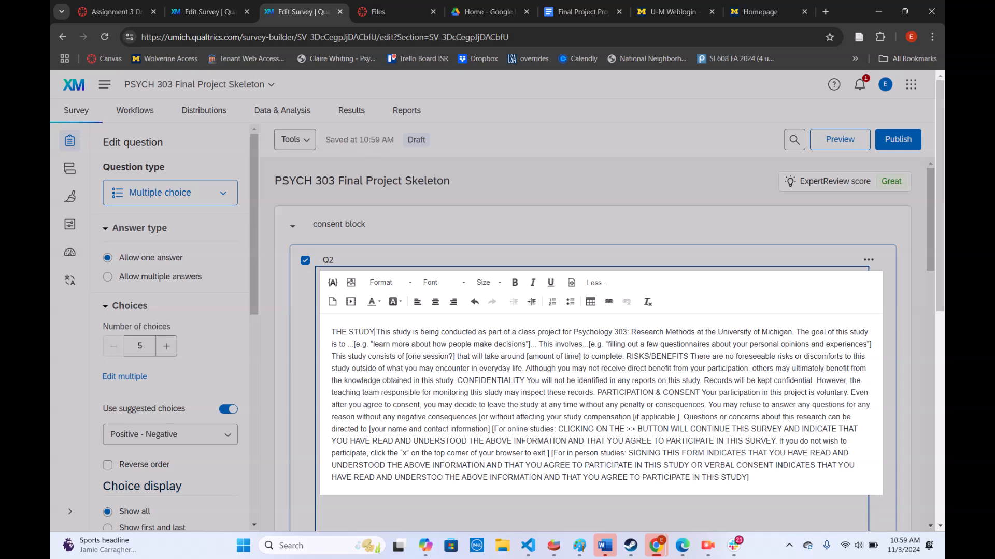
{"action": "key", "text": "Return"}
{"action": "key", "text": "Return"}
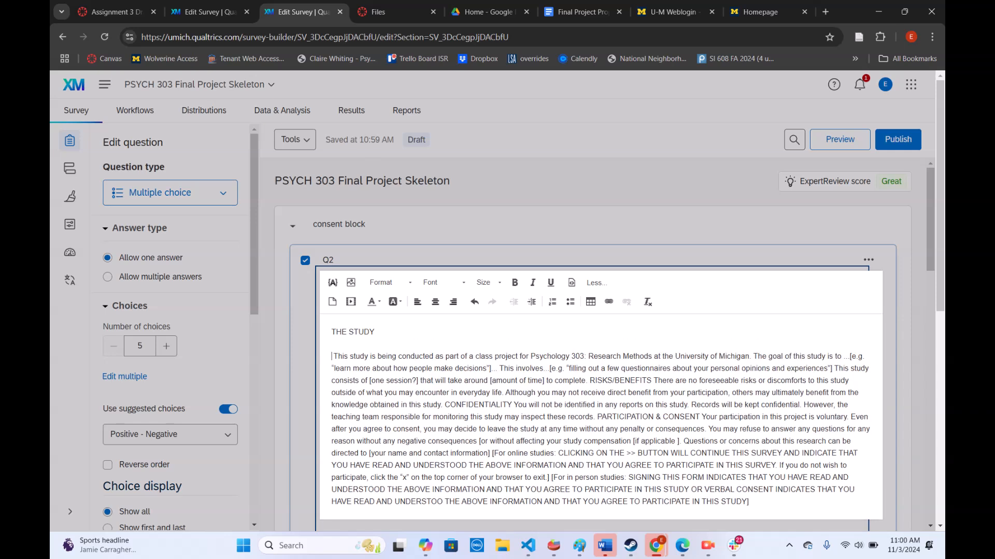
{"action": "key", "text": "Delete"}
{"action": "left_click", "coordinate": [589, 381]}
{"action": "key", "text": "Return"}
{"action": "key", "text": "Return"}
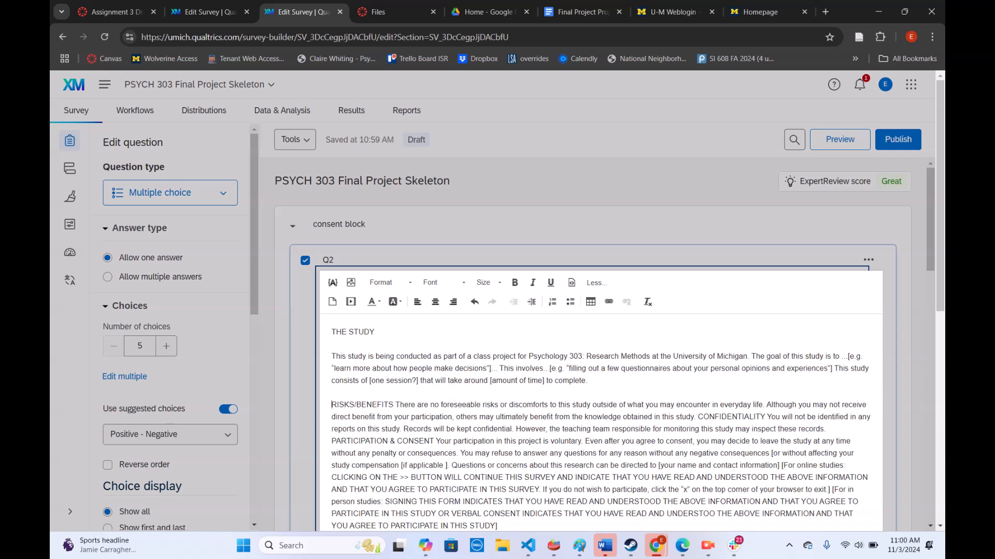
{"action": "key", "text": "Return"}
{"action": "key", "text": "Return"}
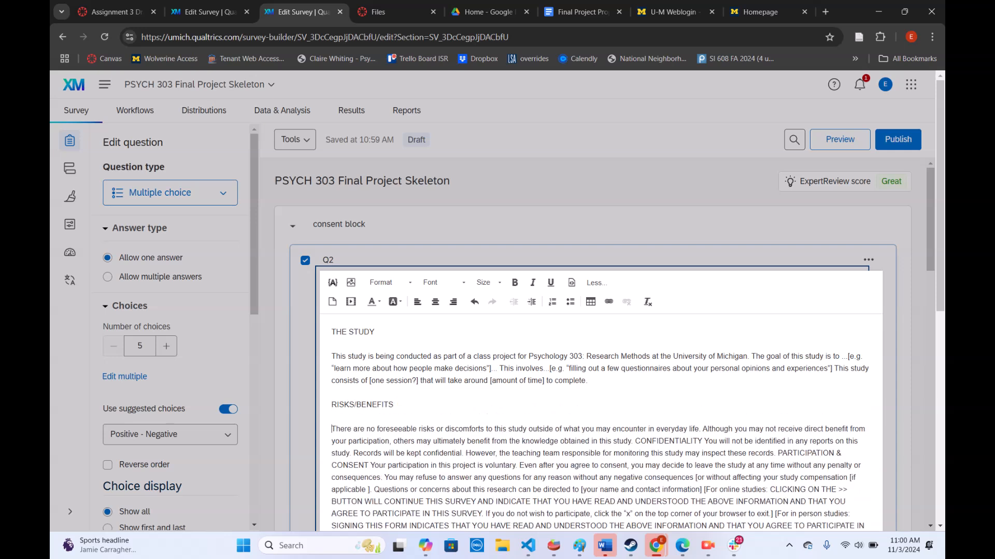
Set the CONFIDENTIALITY heading on its own line, with blank lines separating it from the surrounding paragraphs
{"action": "scroll", "coordinate": [601, 363], "scroll_direction": "down", "scroll_amount": 2}
{"action": "left_click", "coordinate": [635, 314]}
{"action": "key", "text": "Return"}
{"action": "key", "text": "Return"}
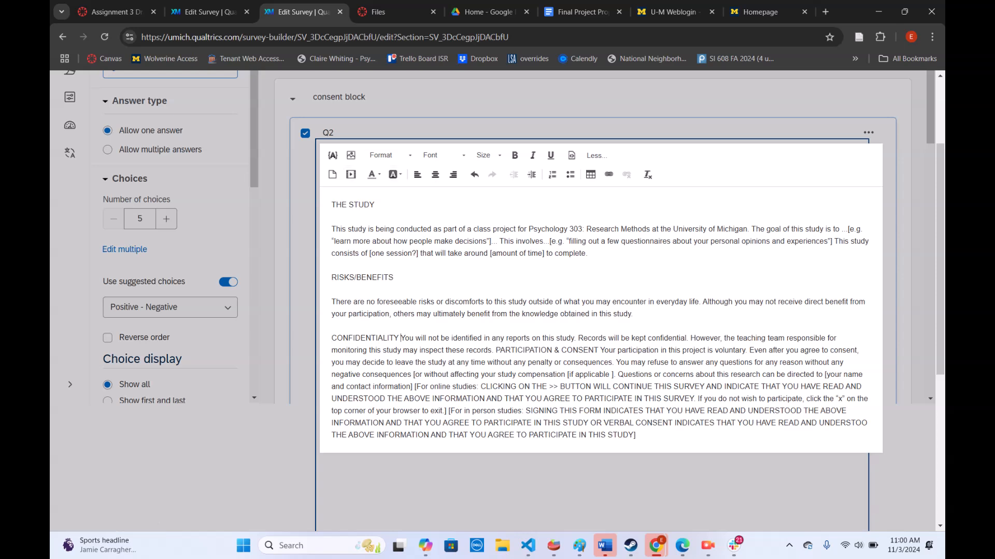
{"action": "key", "text": "Return"}
{"action": "key", "text": "Return"}
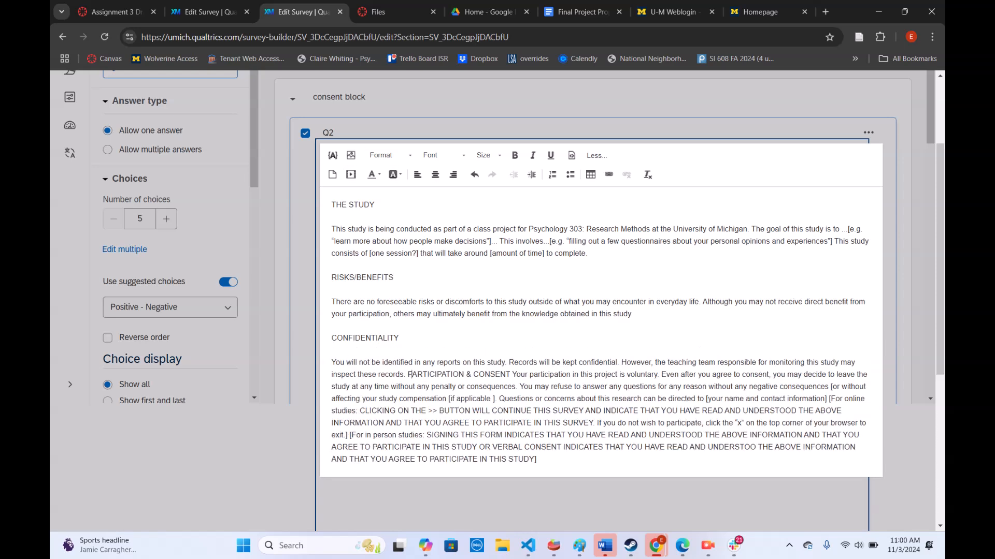
Start new paragraphs at PARTICIPATION & CONSENT and at the "CLICKING ON THE >> BUTTON" statement
{"action": "left_click", "coordinate": [407, 375]}
{"action": "key", "text": "Return"}
{"action": "key", "text": "Return"}
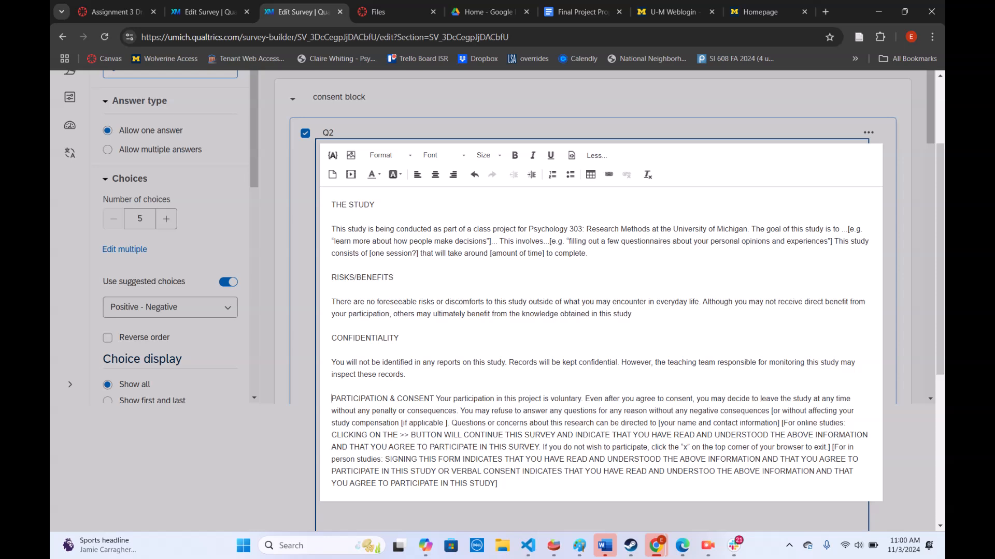
{"action": "key", "text": "Return"}
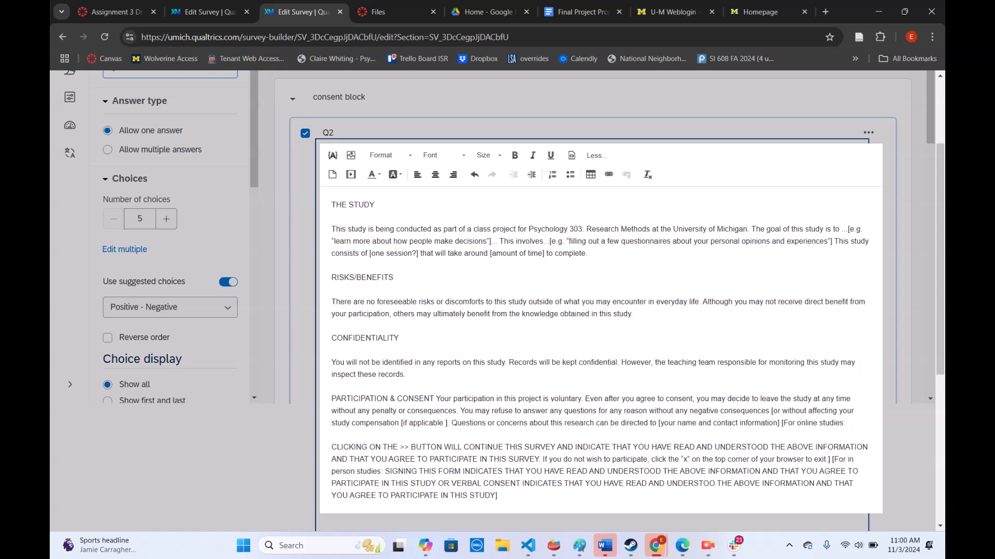
Make the final paragraph from "CLICKING ON THE >> BUTTON" to the end bold and close the text editor
{"action": "left_click_drag", "start_coordinate": [497, 495], "coordinate": [332, 447]}
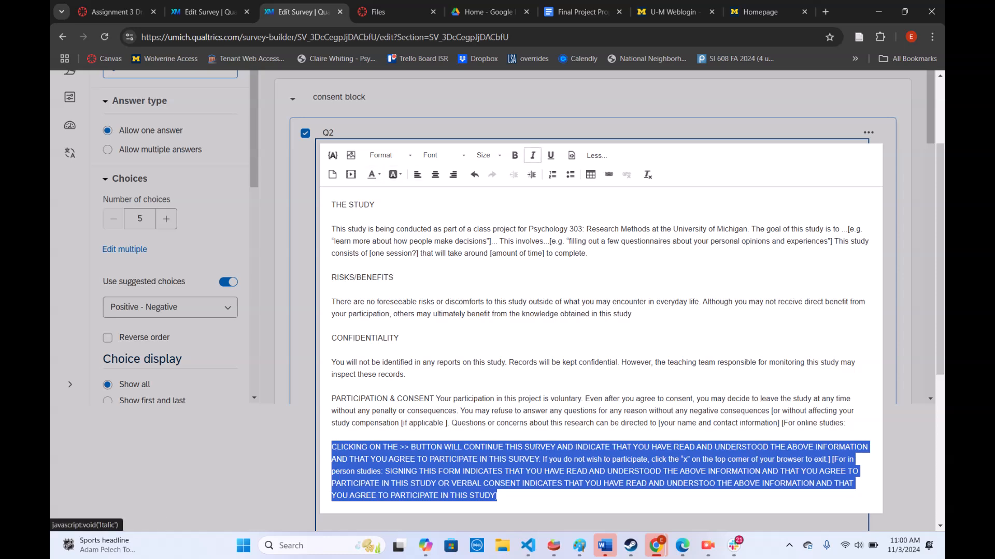
{"action": "left_click", "coordinate": [515, 155]}
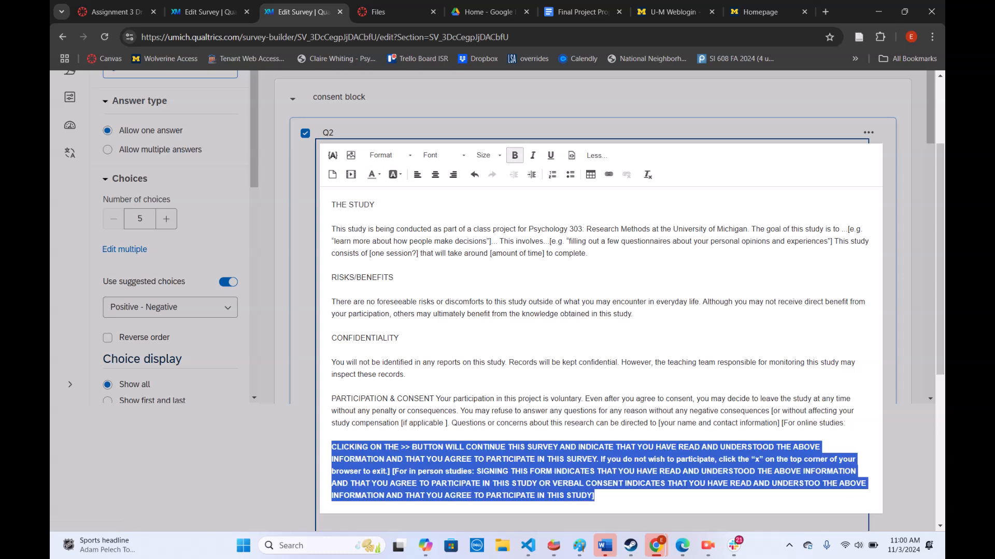
{"action": "left_click", "coordinate": [524, 104]}
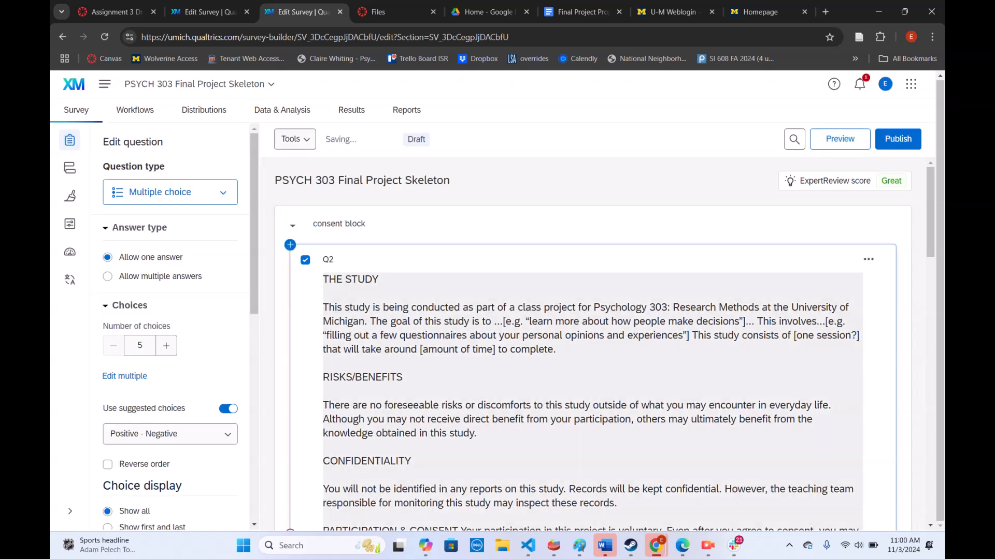
{"action": "scroll", "coordinate": [570, 311], "scroll_direction": "down", "scroll_amount": 8}
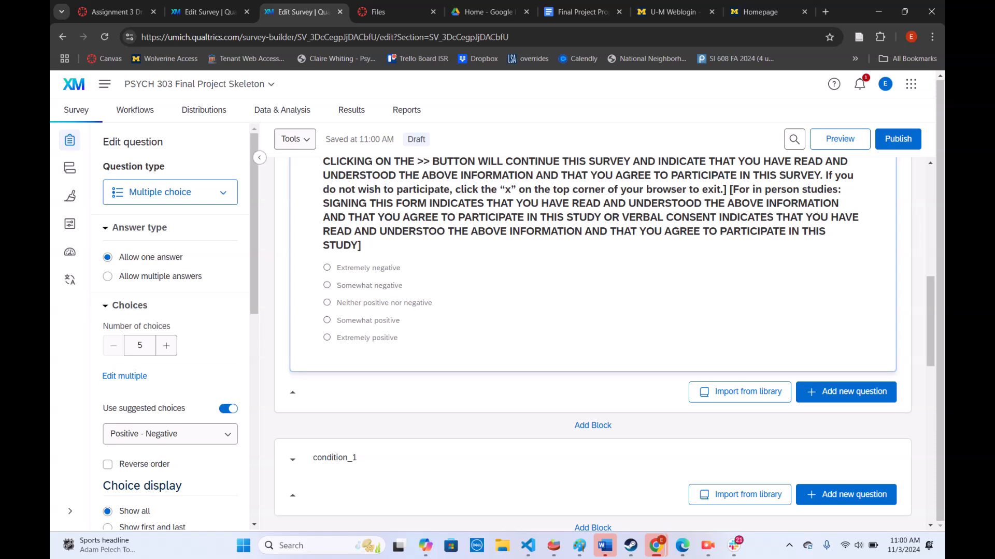
Label Q2's first answer choice "yes" and reduce the number of choices to 2
{"action": "scroll", "coordinate": [171, 326], "scroll_direction": "down", "scroll_amount": 3}
{"action": "scroll", "coordinate": [171, 326], "scroll_direction": "down", "scroll_amount": 5}
{"action": "scroll", "coordinate": [171, 326], "scroll_direction": "up", "scroll_amount": 8}
{"action": "left_click", "coordinate": [170, 192]}
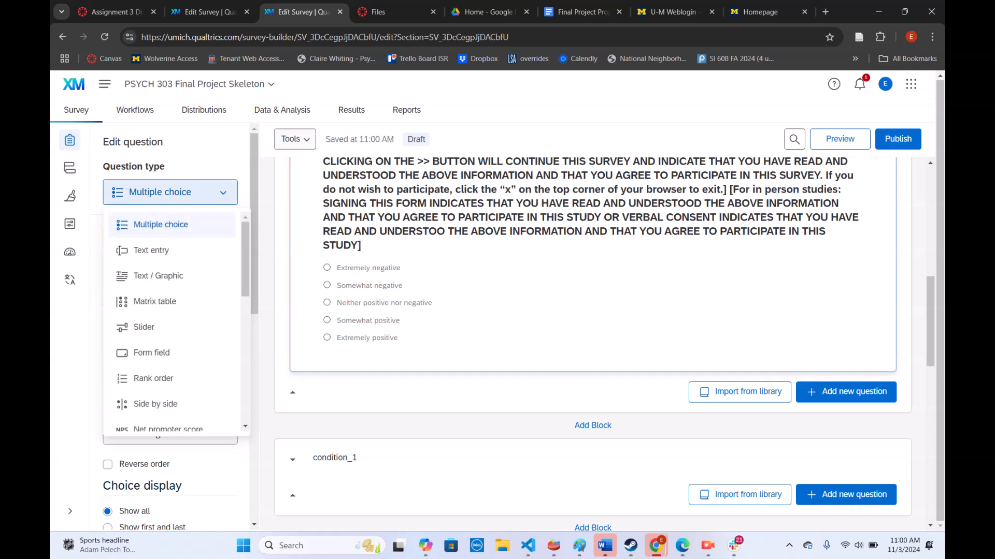
{"action": "left_click", "coordinate": [170, 192]}
{"action": "left_click", "coordinate": [368, 268]}
{"action": "type", "text": "yes"}
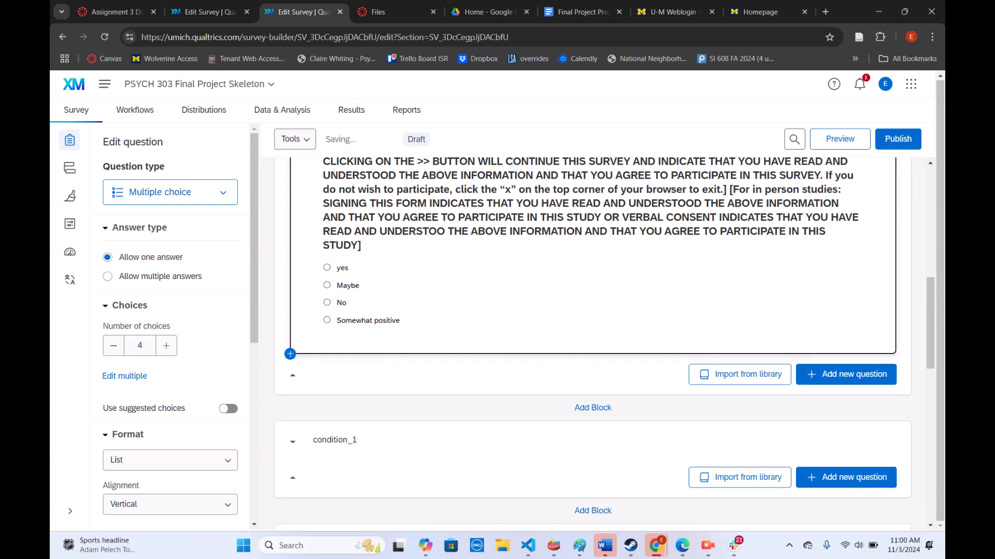
{"action": "left_click", "coordinate": [114, 345]}
{"action": "left_click", "coordinate": [114, 345]}
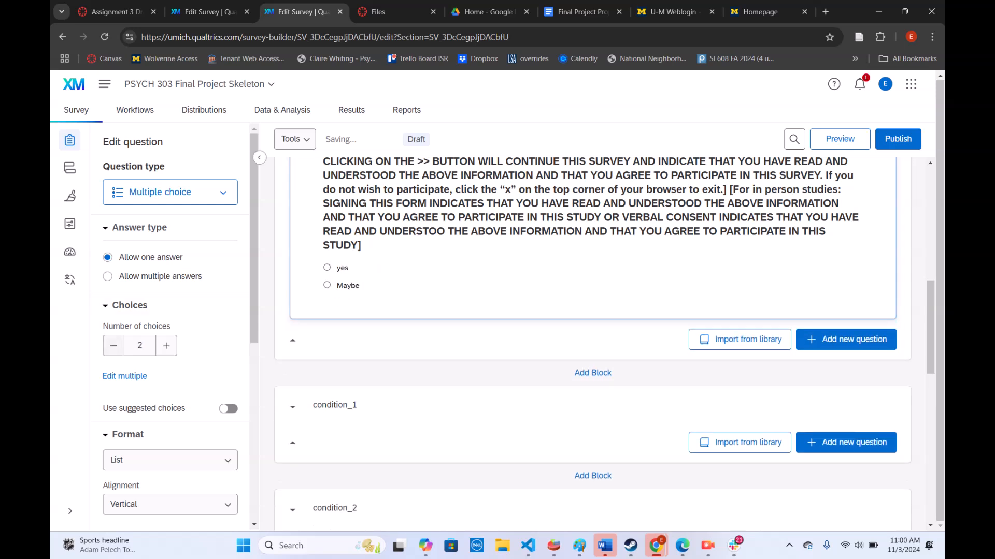
Relabel Q2's second answer choice "no"
{"action": "left_click", "coordinate": [348, 286]}
{"action": "type", "text": "no"}
{"action": "key", "text": "BackSpace"}
{"action": "key", "text": "BackSpace"}
{"action": "key", "text": "BackSpace"}
{"action": "key", "text": "BackSpace"}
{"action": "key", "text": "BackSpace"}
{"action": "key", "text": "BackSpace"}
{"action": "key", "text": "BackSpace"}
{"action": "type", "text": "no"}
{"action": "key", "text": "Return"}
Add skip logic to Q2 that skips to End of Survey if "no" Is Selected
{"action": "scroll", "coordinate": [168, 364], "scroll_direction": "down", "scroll_amount": 6}
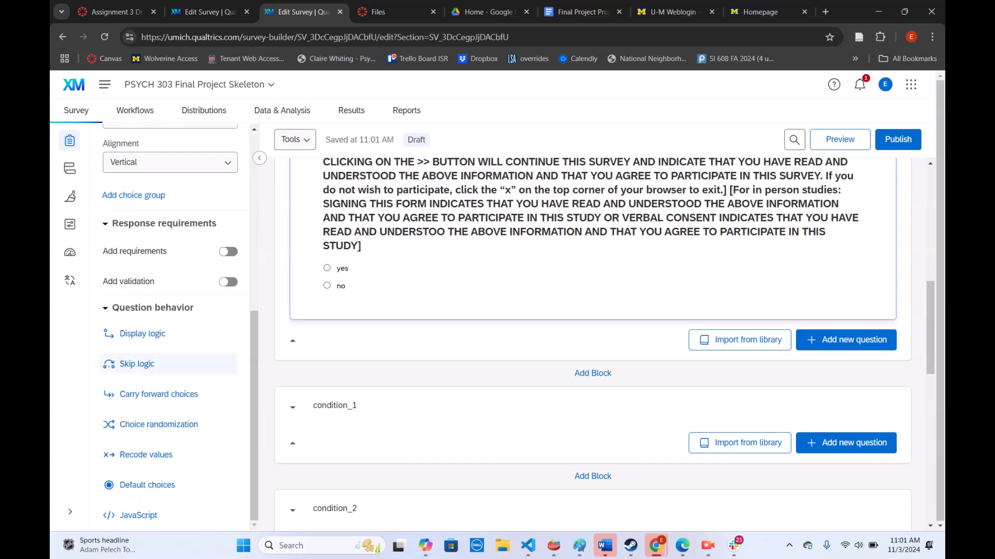
{"action": "left_click", "coordinate": [150, 363]}
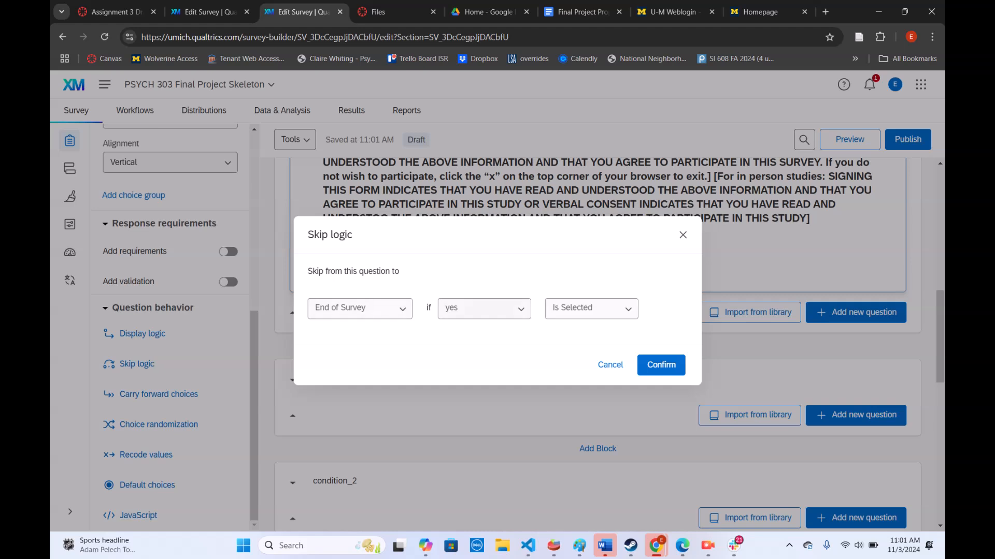
{"action": "left_click", "coordinate": [484, 308]}
{"action": "left_click", "coordinate": [482, 360]}
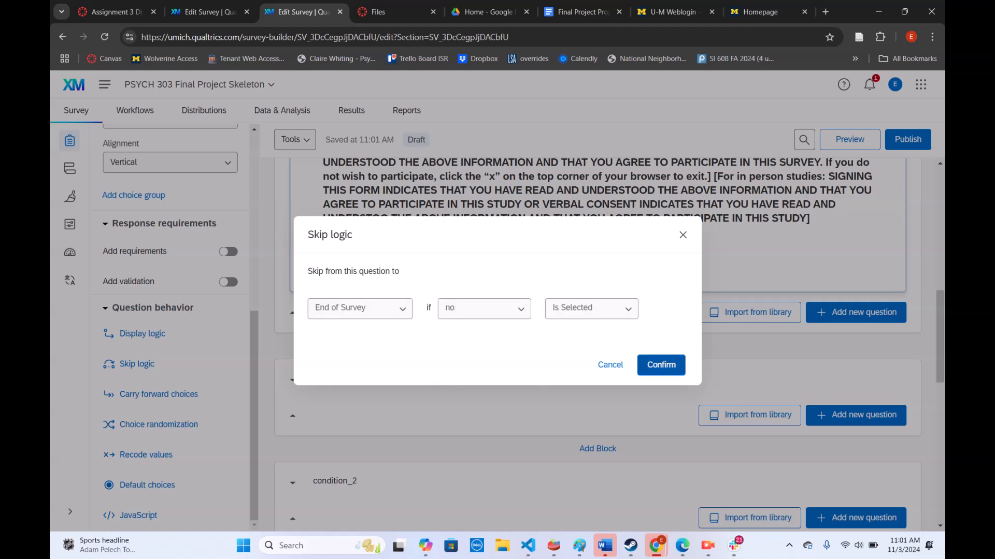
{"action": "left_click", "coordinate": [661, 365]}
Review Q2's skip logic and the blocks below it, and compare them with the Condition_1 block in the practice survey
{"action": "scroll", "coordinate": [593, 344], "scroll_direction": "up", "scroll_amount": 10}
{"action": "scroll", "coordinate": [592, 344], "scroll_direction": "down", "scroll_amount": 5}
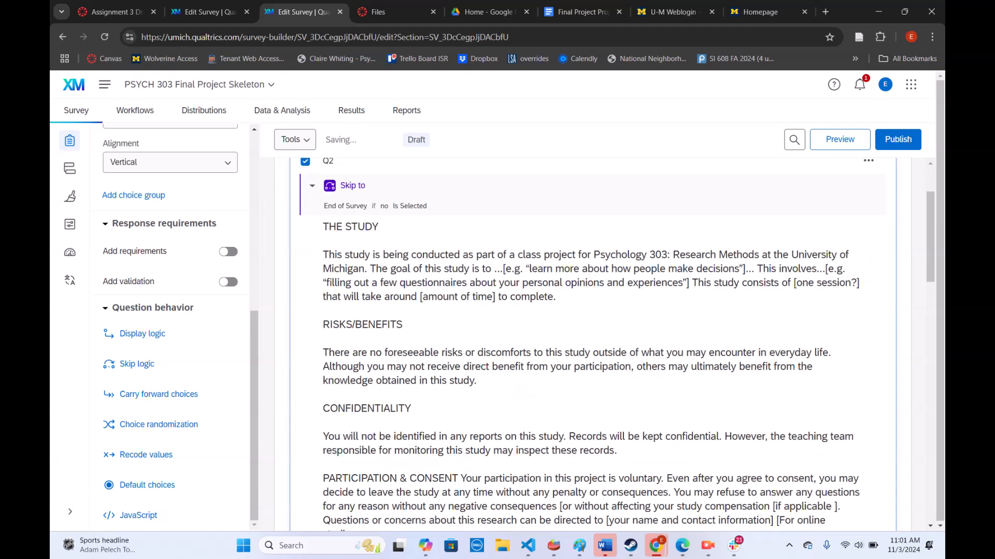
{"action": "scroll", "coordinate": [593, 344], "scroll_direction": "up", "scroll_amount": 1}
{"action": "scroll", "coordinate": [593, 344], "scroll_direction": "up", "scroll_amount": 4}
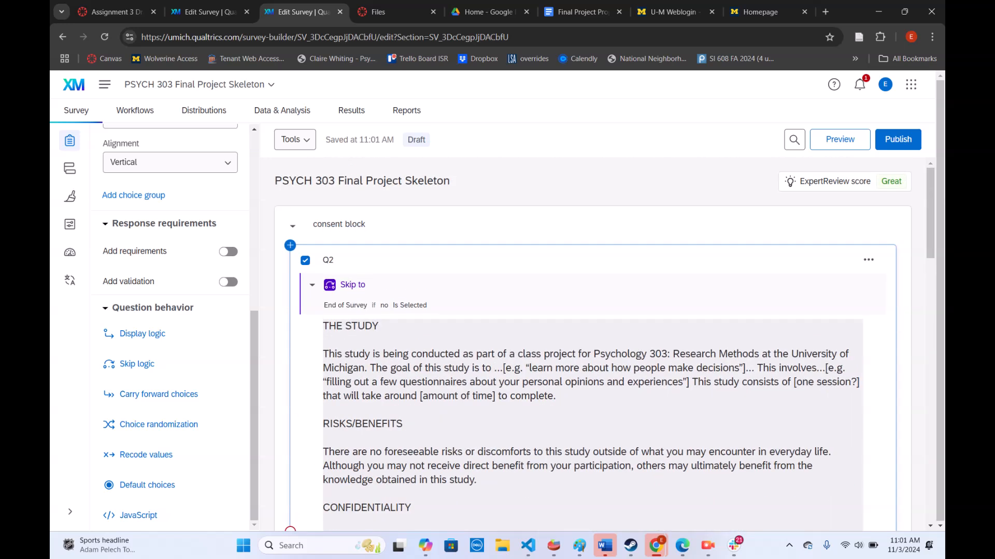
{"action": "scroll", "coordinate": [593, 344], "scroll_direction": "down", "scroll_amount": 15}
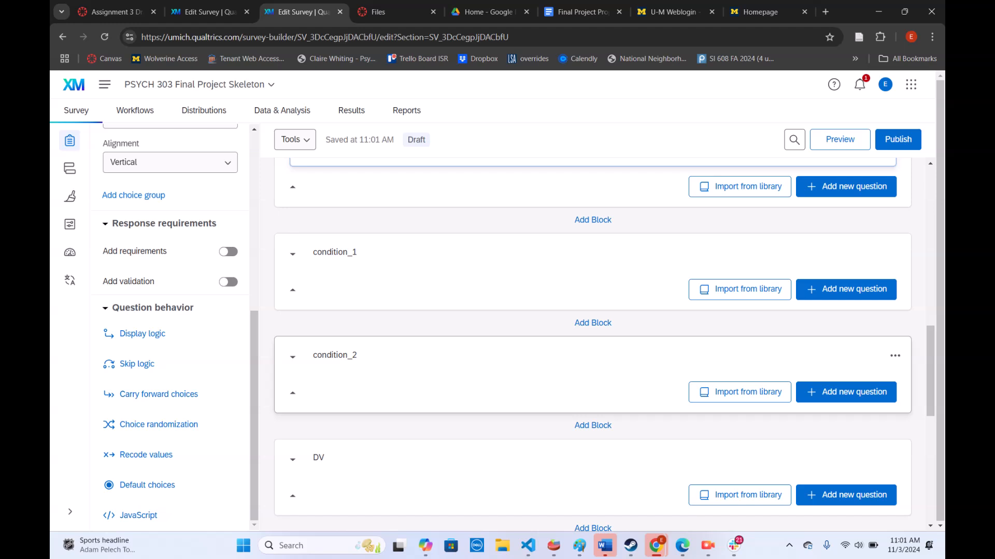
{"action": "scroll", "coordinate": [592, 344], "scroll_direction": "up", "scroll_amount": 7}
{"action": "scroll", "coordinate": [593, 344], "scroll_direction": "down", "scroll_amount": 5}
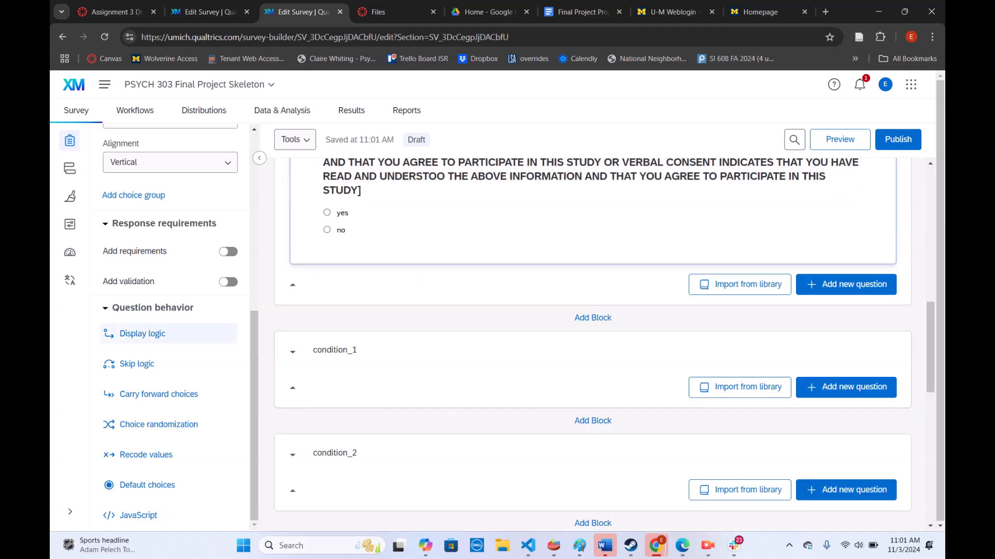
{"action": "key", "text": "ctrl+shift+Tab"}
{"action": "scroll", "coordinate": [597, 344], "scroll_direction": "down", "scroll_amount": 6}
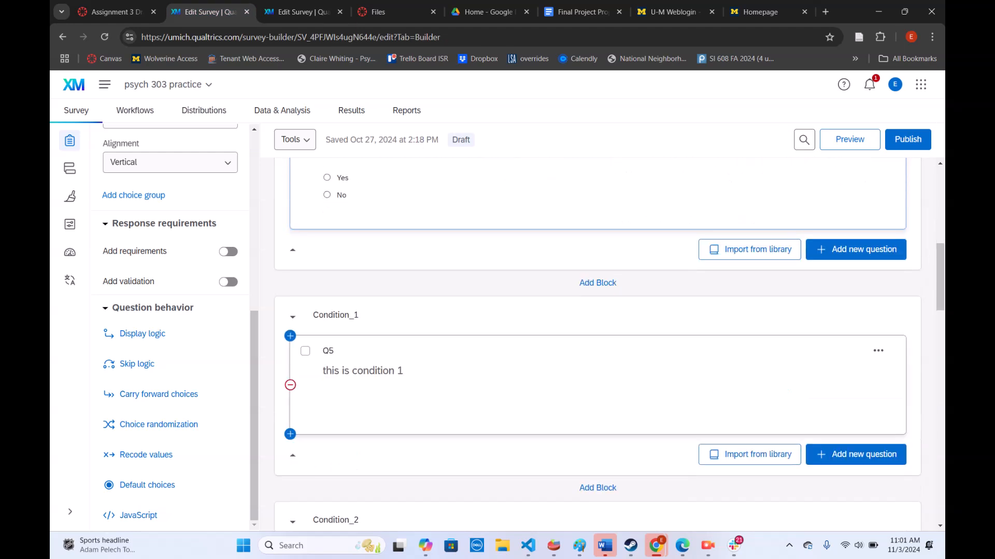
{"action": "key", "text": "ctrl+Tab"}
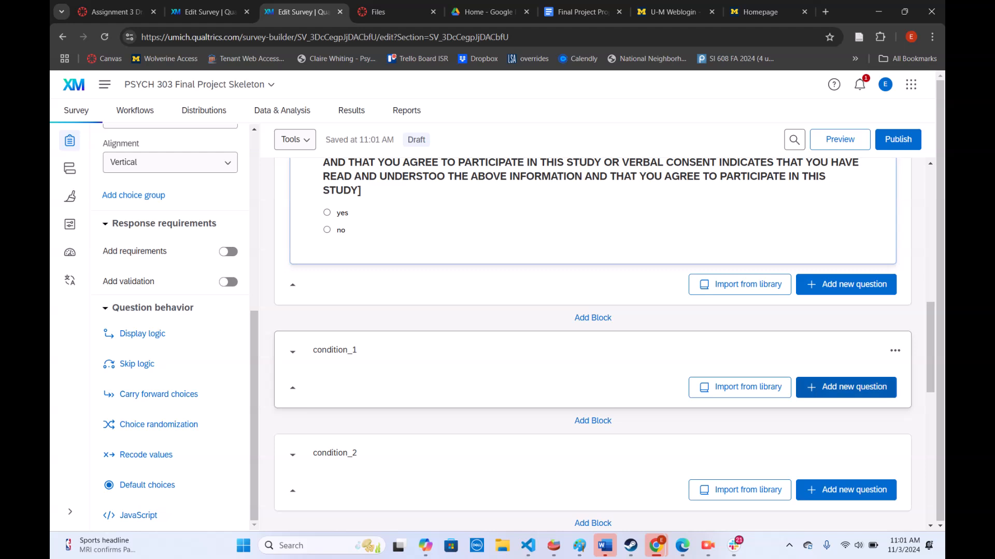
{"action": "left_click", "coordinate": [846, 387]}
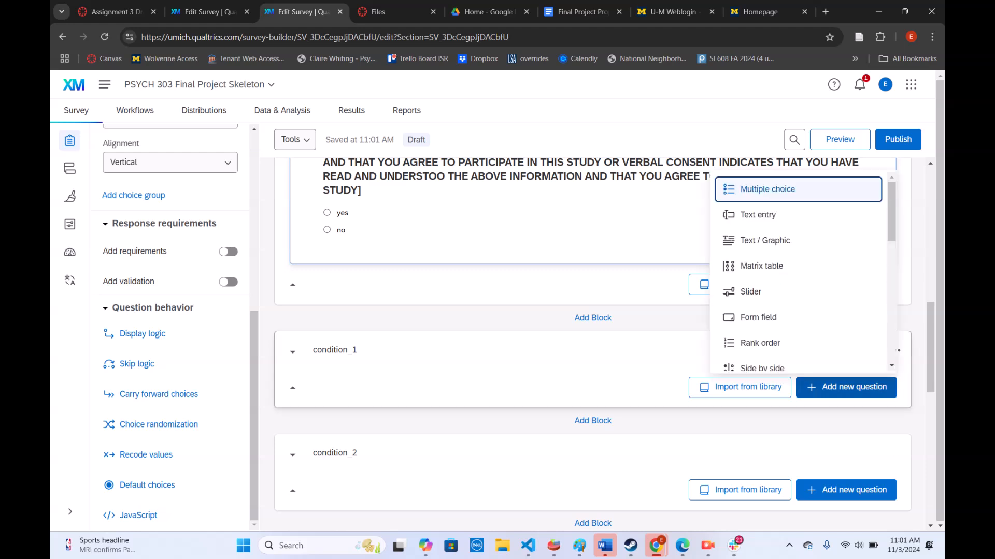
{"action": "key", "text": "Down"}
{"action": "key", "text": "Down"}
{"action": "key", "text": "Down"}
{"action": "key", "text": "Down"}
{"action": "key", "text": "Down"}
{"action": "key", "text": "Down"}
{"action": "key", "text": "Down"}
{"action": "key", "text": "Up"}
{"action": "key", "text": "Up"}
{"action": "key", "text": "Up"}
{"action": "key", "text": "Up"}
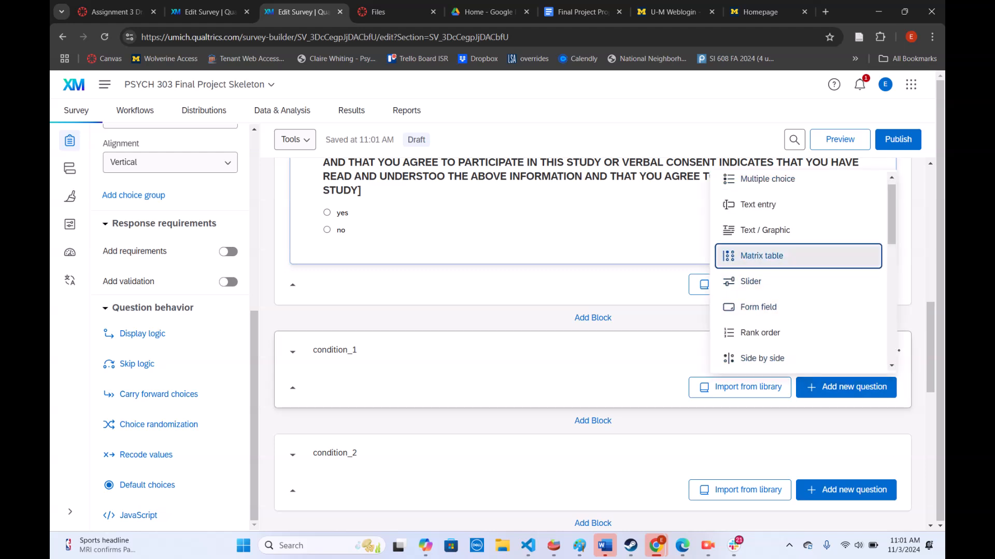
{"action": "key", "text": "Return"}
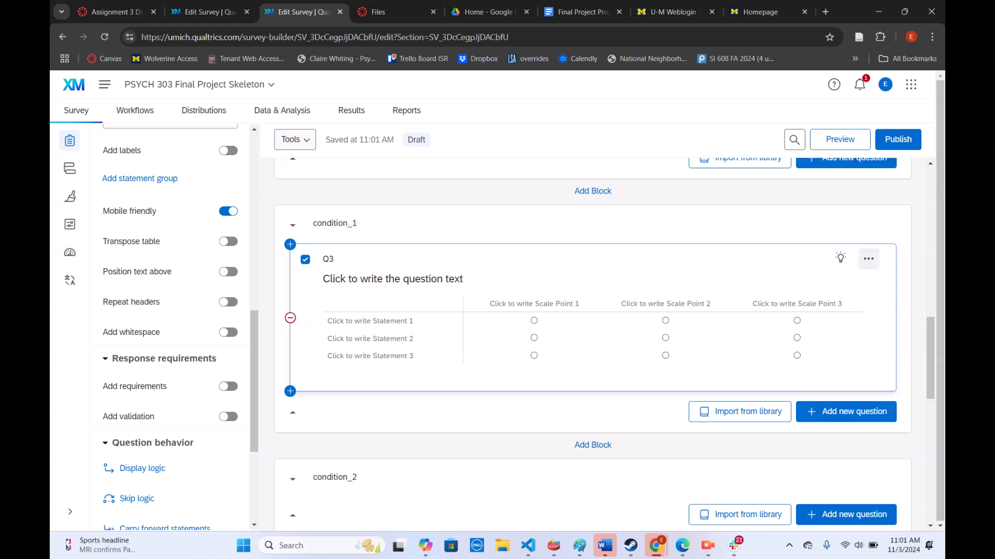
{"action": "left_click", "coordinate": [868, 259]}
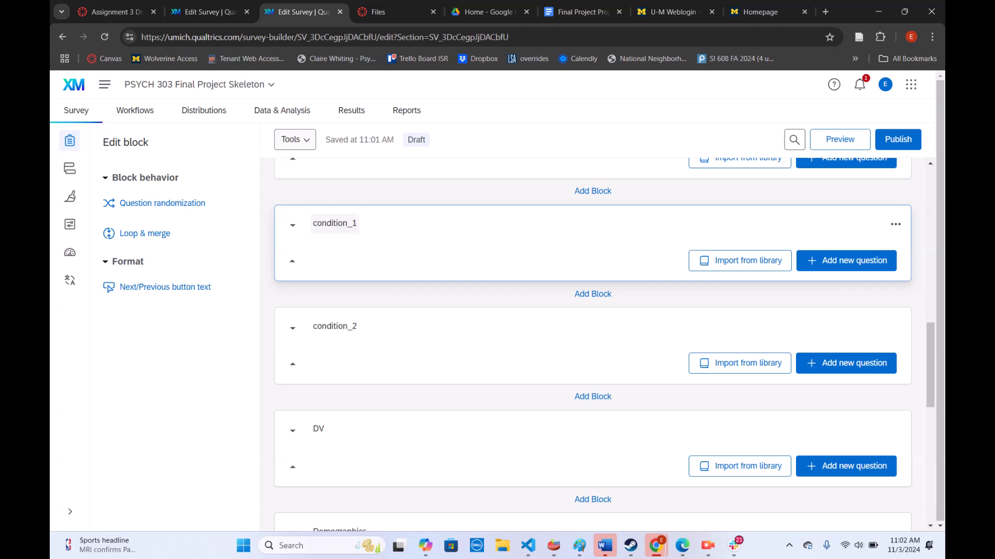
Rename the condition_1 block as sad_cat_condition
{"action": "left_click", "coordinate": [334, 224]}
{"action": "type", "text": "sad"}
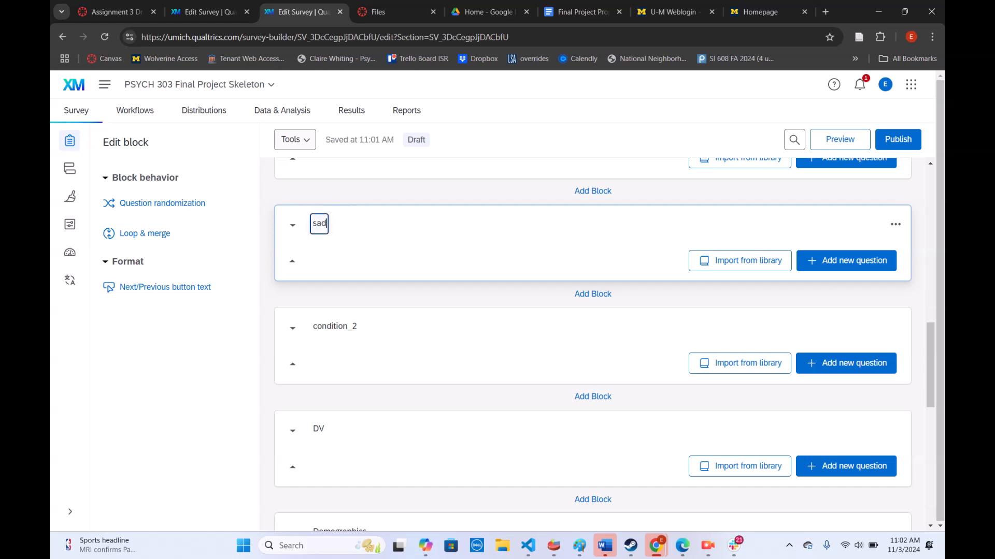
{"action": "type", "text": "_cot_condition"}
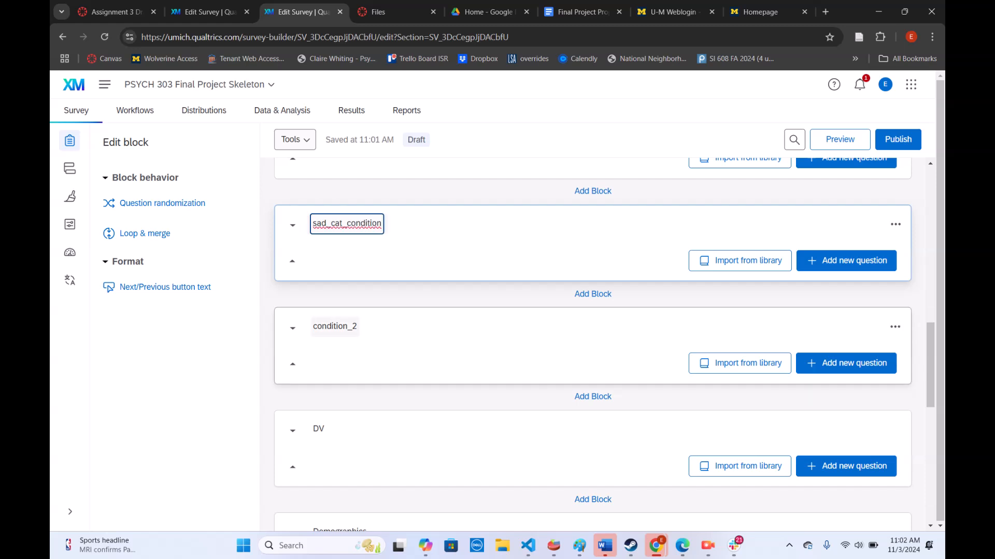
{"action": "key", "text": "Return"}
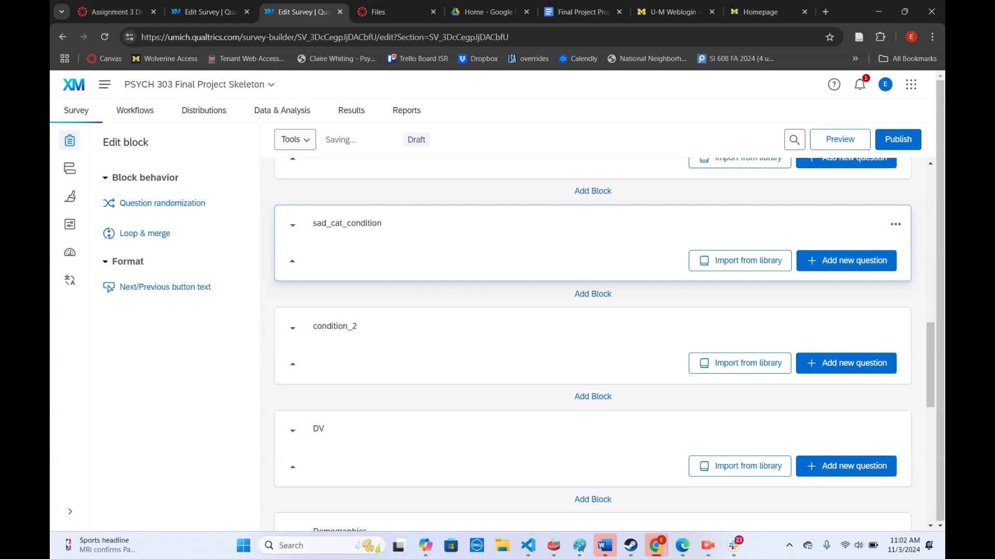
Add a Text / Graphic question to the sad_cat_condition block
{"action": "left_click", "coordinate": [845, 260]}
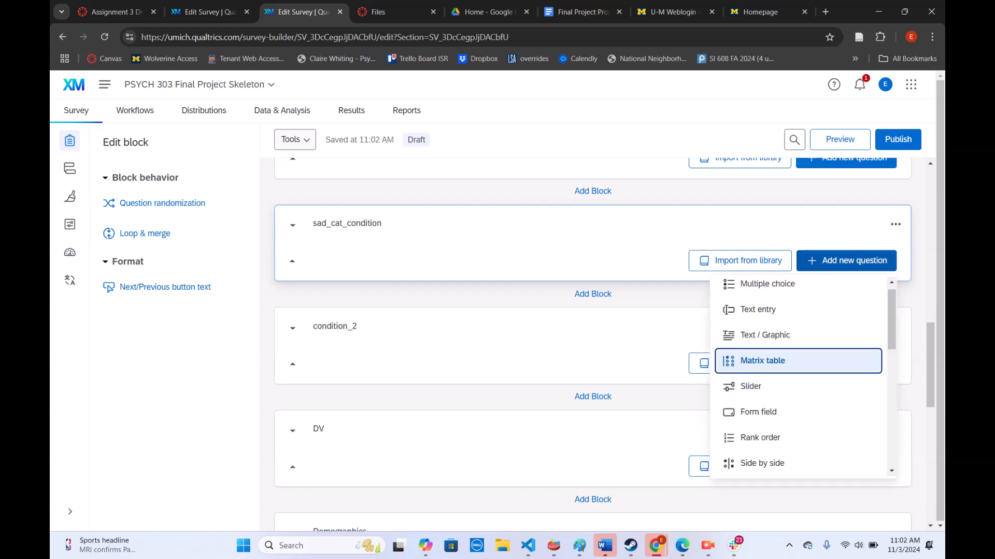
{"action": "key", "text": "Up"}
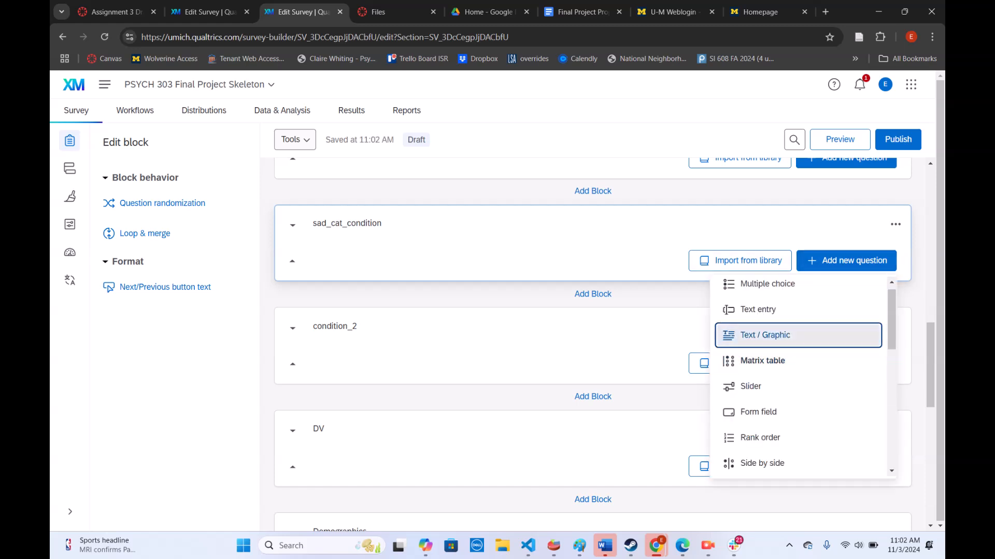
{"action": "key", "text": "Return"}
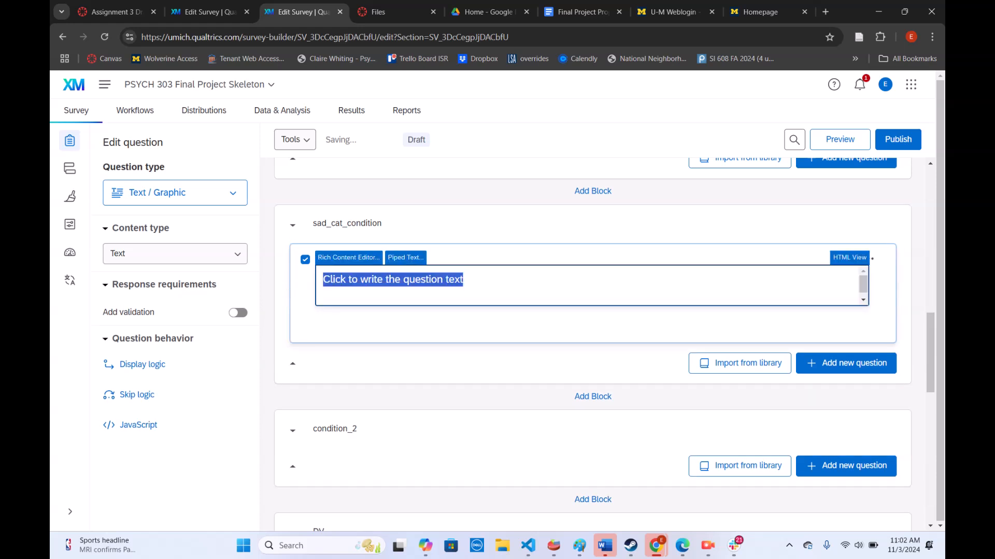
{"action": "left_click", "coordinate": [348, 258]}
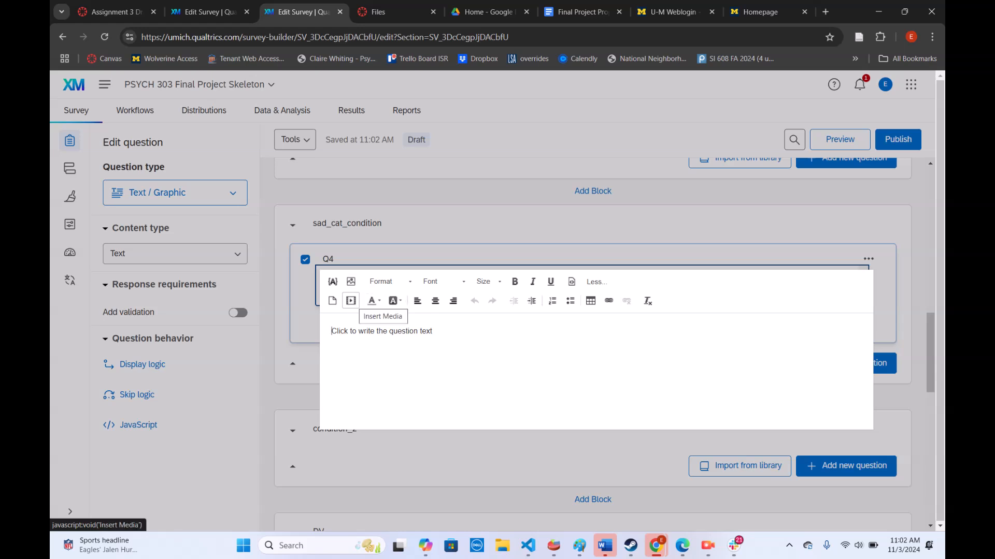
{"action": "left_click", "coordinate": [350, 301]}
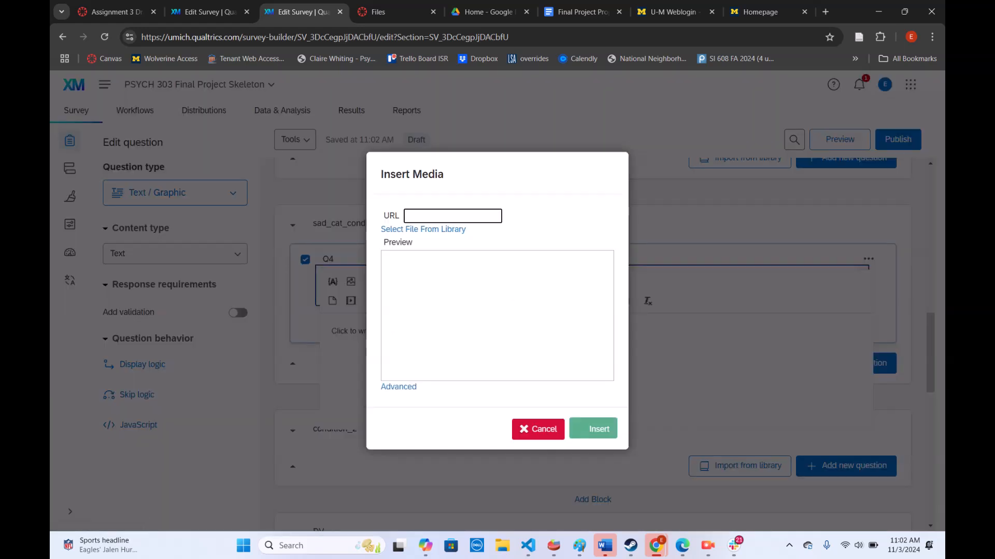
{"action": "left_click", "coordinate": [538, 430]}
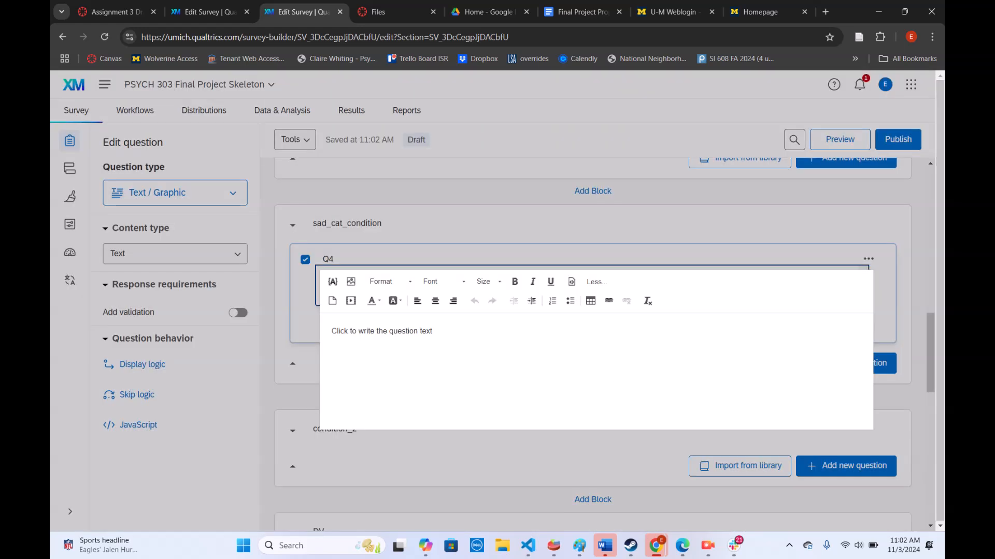
{"action": "left_click", "coordinate": [596, 255]}
Add a Matrix table question to the Demographics block
{"action": "scroll", "coordinate": [596, 435], "scroll_direction": "down", "scroll_amount": 5}
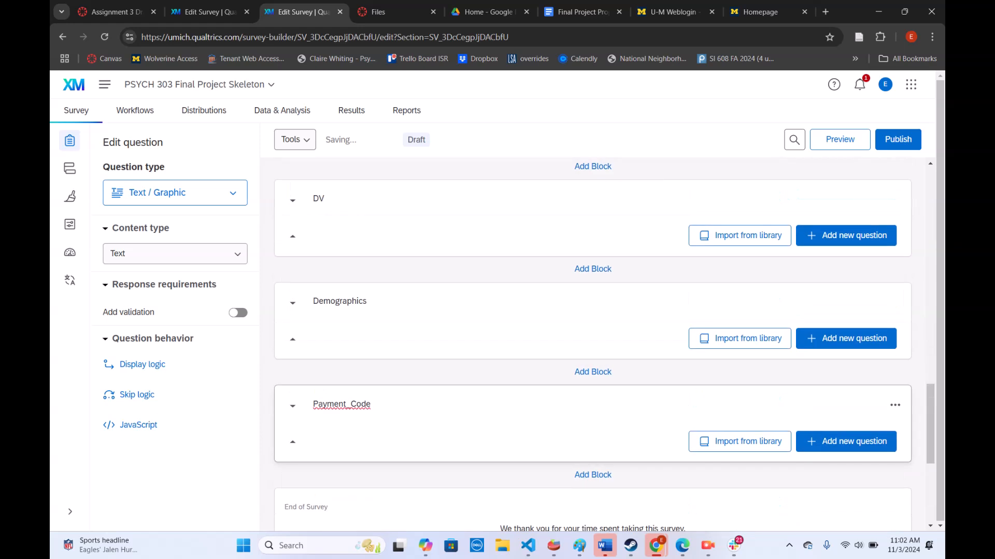
{"action": "left_click", "coordinate": [817, 343]}
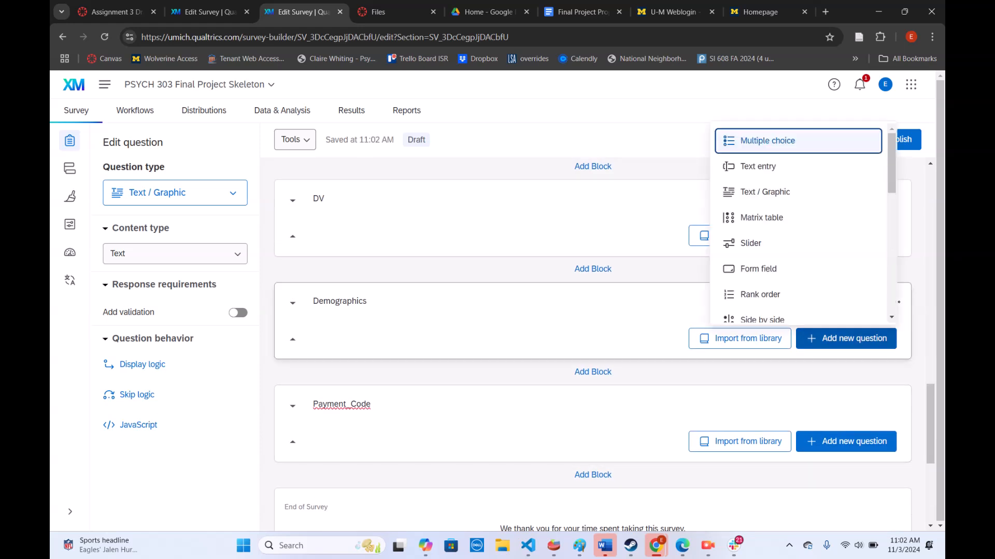
{"action": "key", "text": "Down"}
{"action": "key", "text": "Down"}
{"action": "key", "text": "Down"}
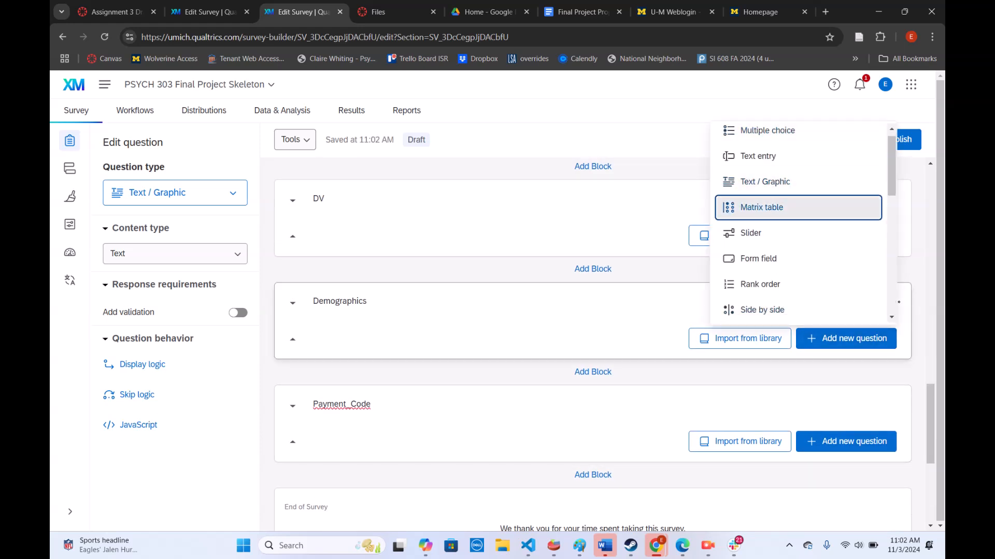
{"action": "key", "text": "Return"}
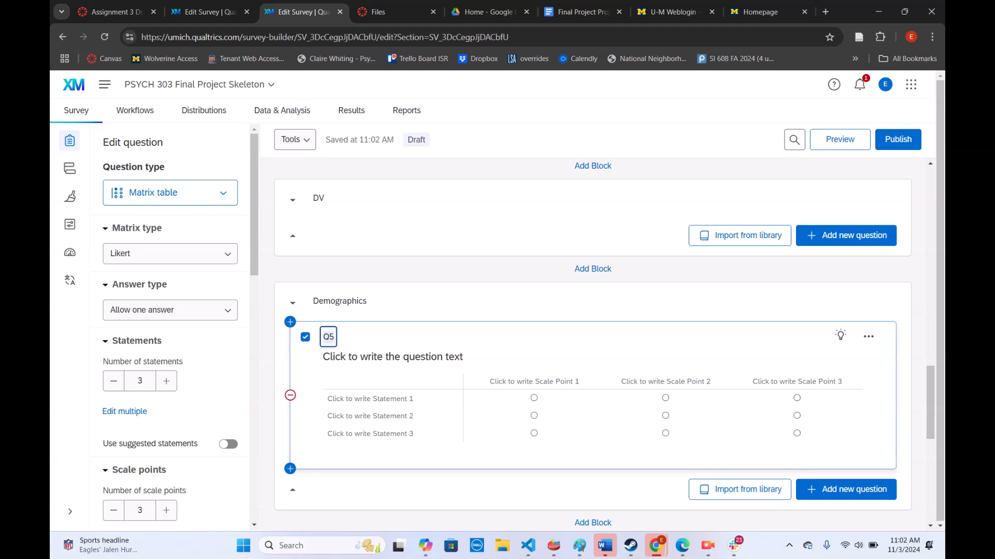
Rename the Demographics matrix question's label as anxiety_scale
{"action": "type", "text": "anxiety_scale"}
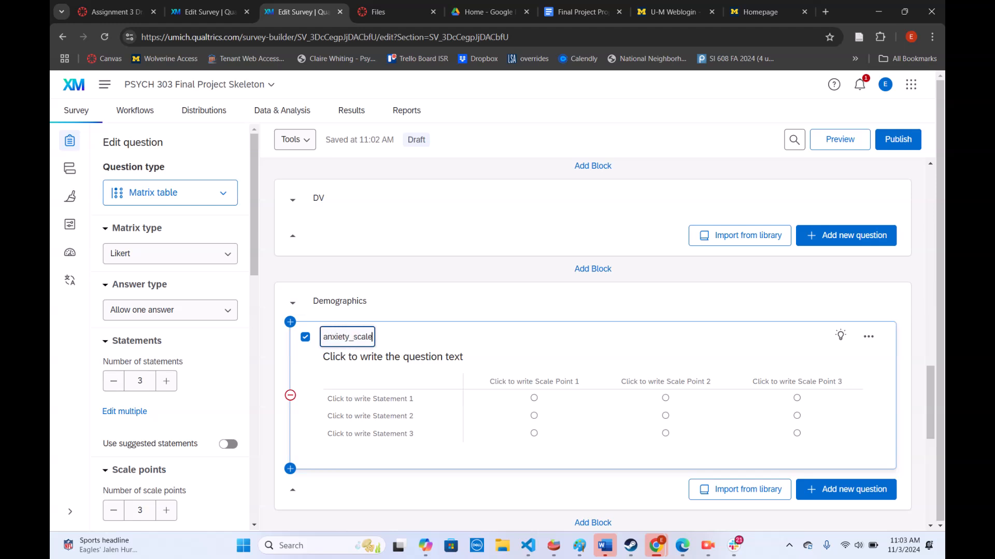
{"action": "key", "text": "Return"}
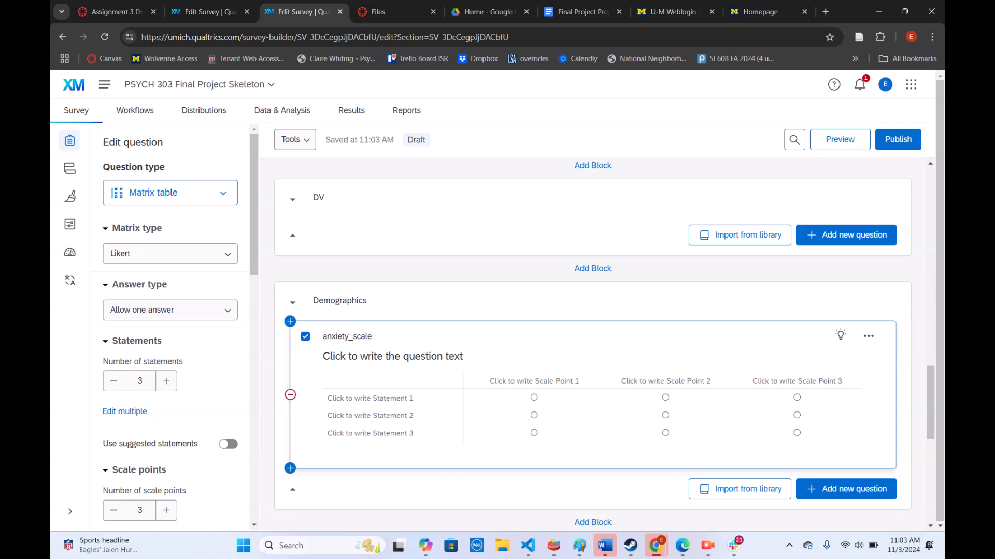
Add a Text / Graphic question to the Payment_Code block
{"action": "scroll", "coordinate": [593, 342], "scroll_direction": "down", "scroll_amount": 3}
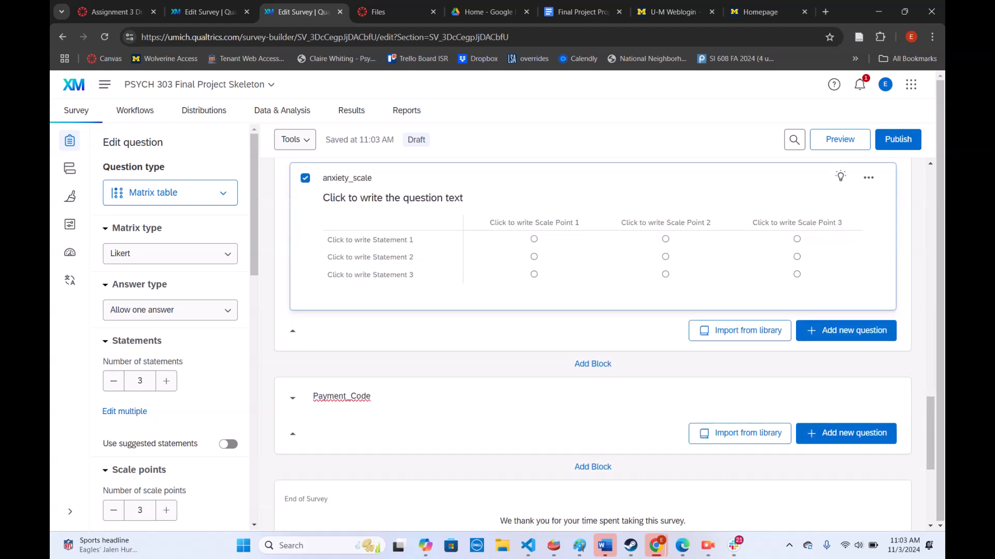
{"action": "scroll", "coordinate": [593, 341], "scroll_direction": "down", "scroll_amount": 1}
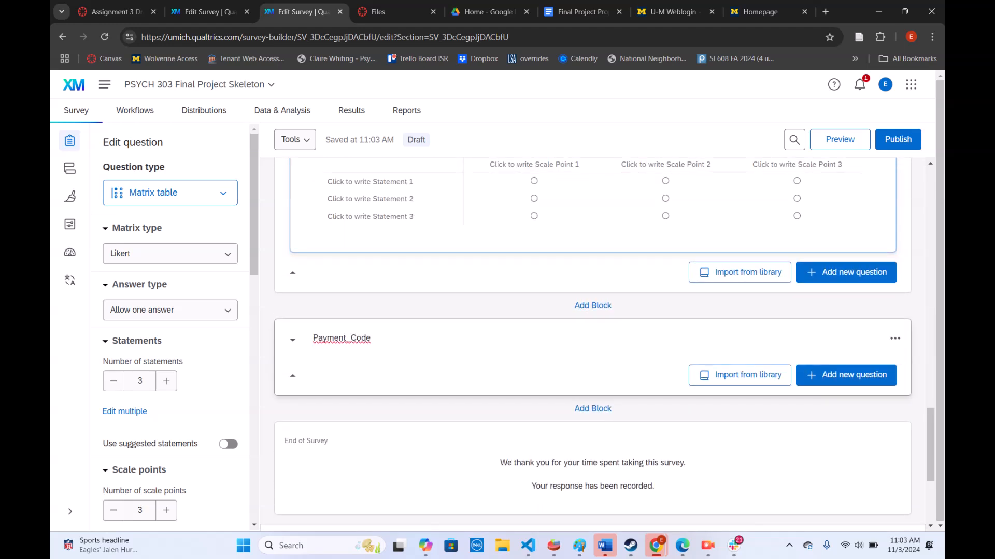
{"action": "left_click", "coordinate": [846, 375]}
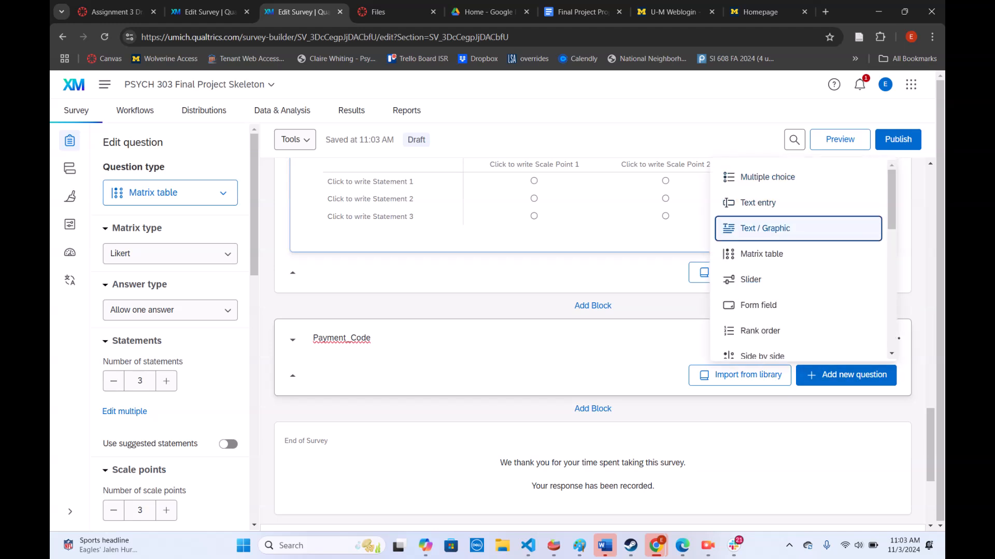
{"action": "left_click", "coordinate": [765, 228]}
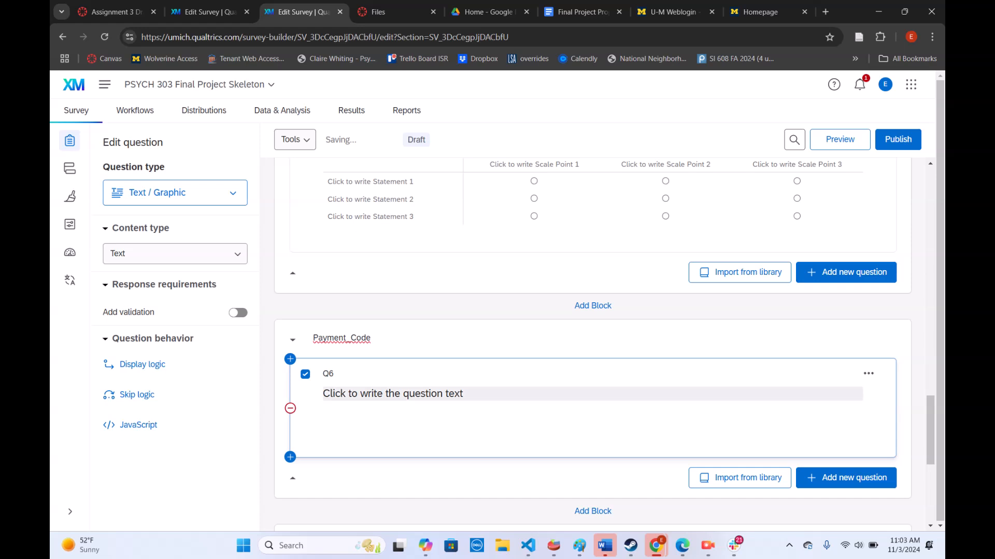
Write the Payment_Code question text as "Thank you for participating in our survey. Please enter the following code to receive payment: OATMEAL."
{"action": "type", "text": "Thank you fo"}
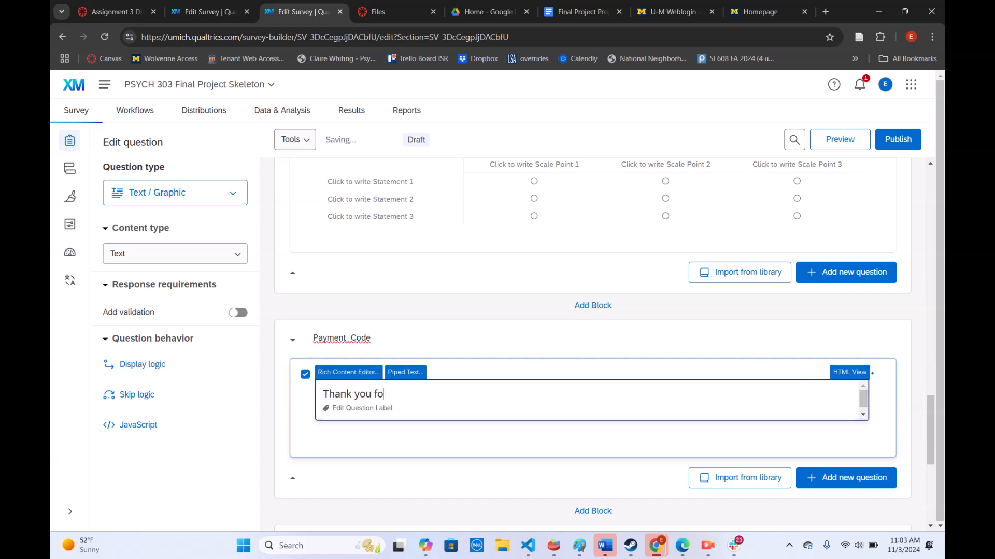
{"action": "type", "text": "r participating in our survey. Please"}
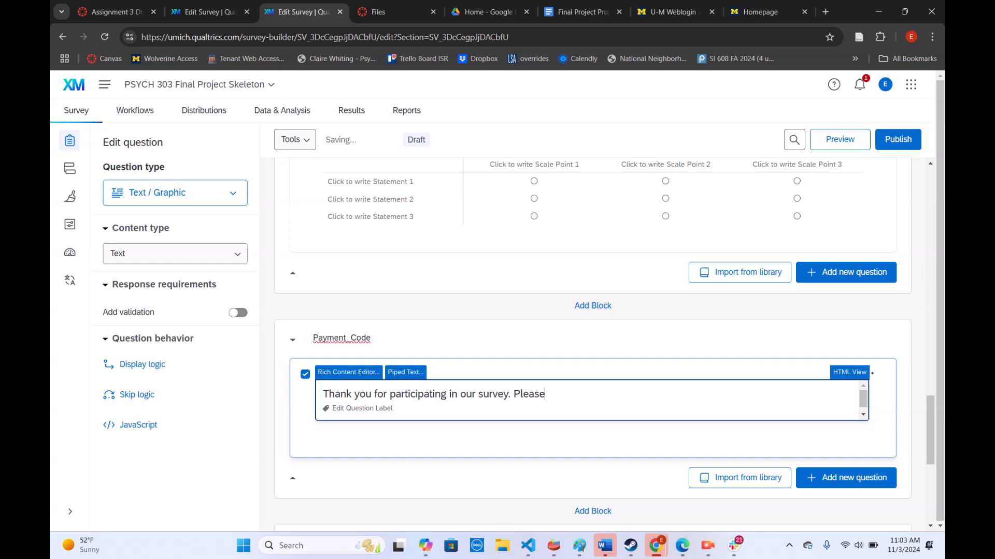
{"action": "type", "text": " enter the following code to receive pa"}
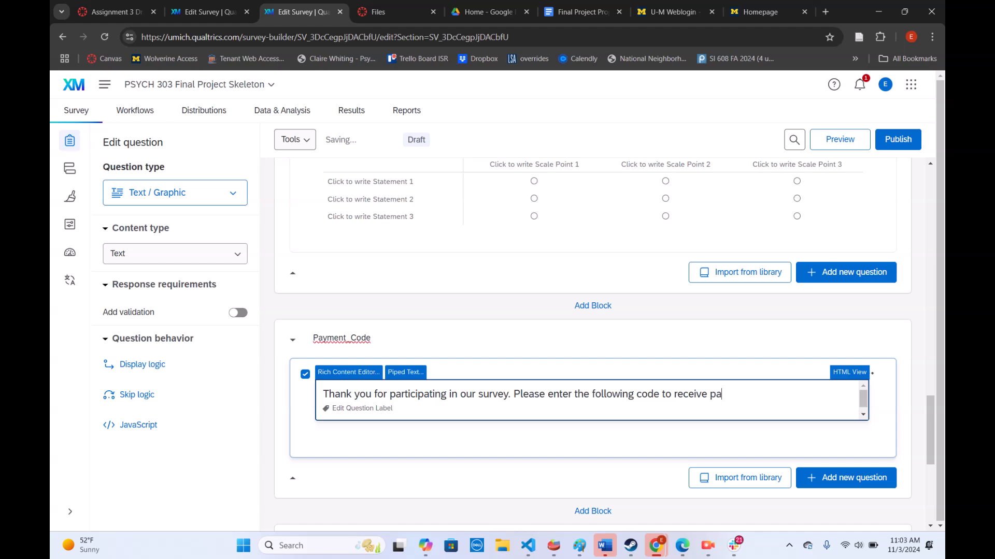
{"action": "type", "text": "yment: OATMEAL."}
{"action": "left_click", "coordinate": [592, 439]}
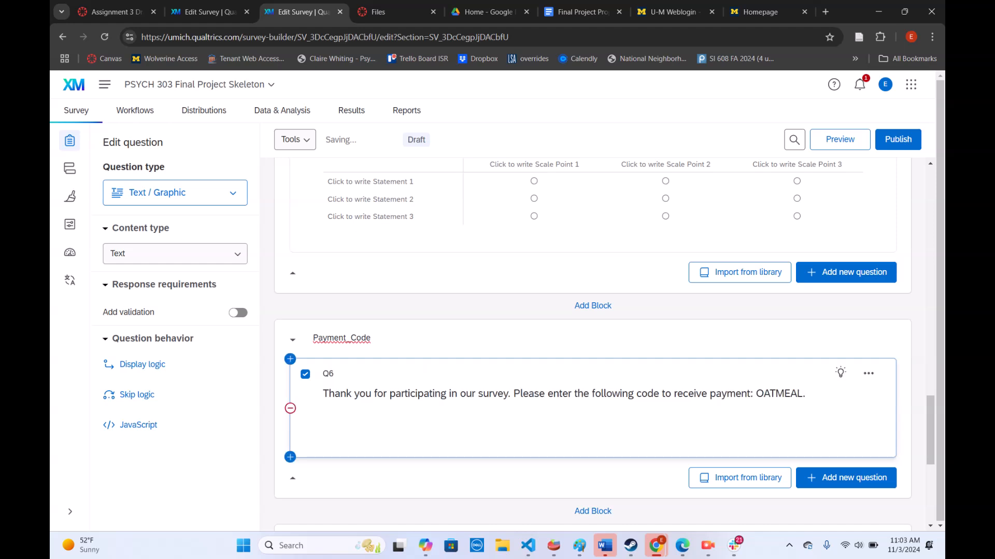
Review the survey's blocks and their questions from the consent block through to Payment_Code
{"action": "scroll", "coordinate": [592, 342], "scroll_direction": "down", "scroll_amount": 4}
{"action": "scroll", "coordinate": [592, 342], "scroll_direction": "up", "scroll_amount": 4}
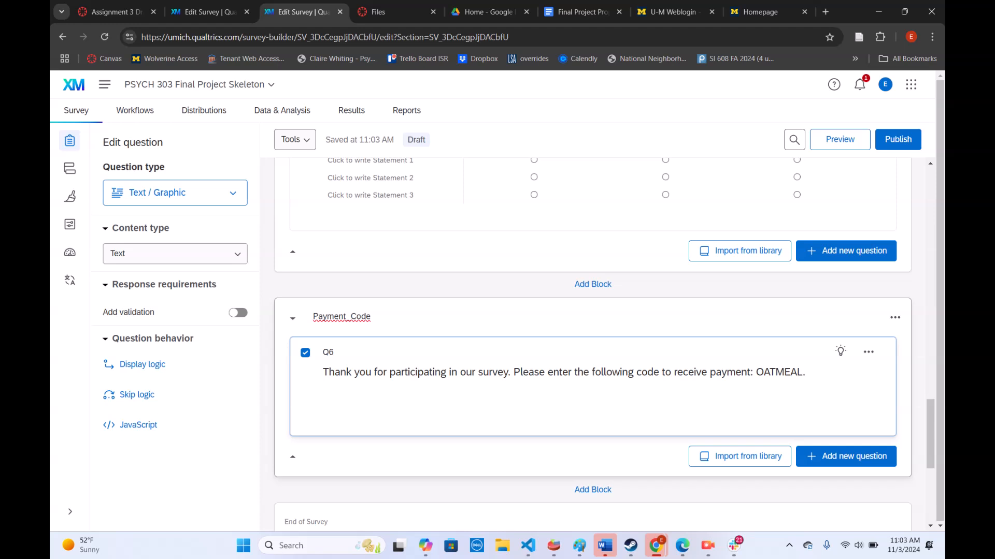
{"action": "scroll", "coordinate": [593, 448], "scroll_direction": "up", "scroll_amount": 20}
{"action": "scroll", "coordinate": [593, 448], "scroll_direction": "down", "scroll_amount": 20}
{"action": "scroll", "coordinate": [603, 345], "scroll_direction": "up", "scroll_amount": 20}
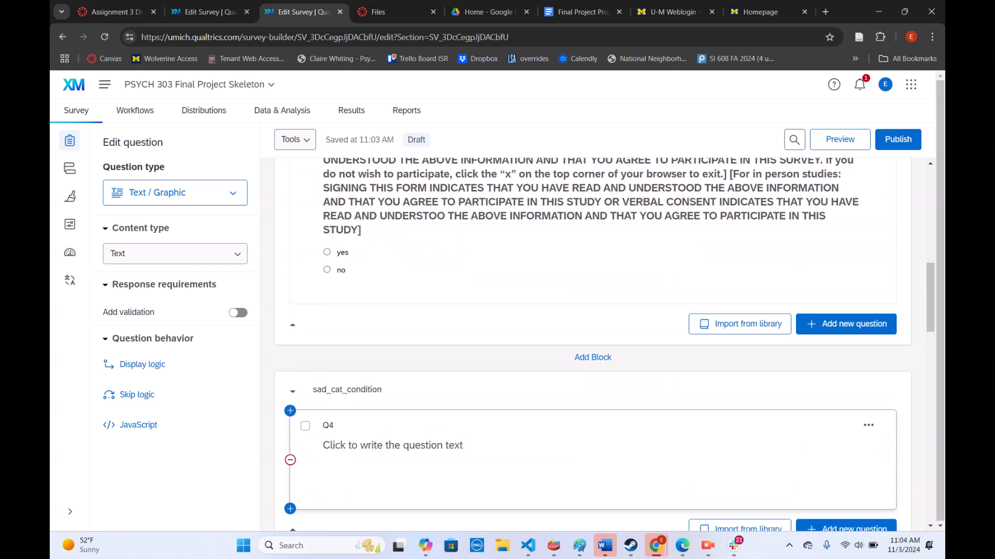
{"action": "scroll", "coordinate": [593, 345], "scroll_direction": "down", "scroll_amount": 7}
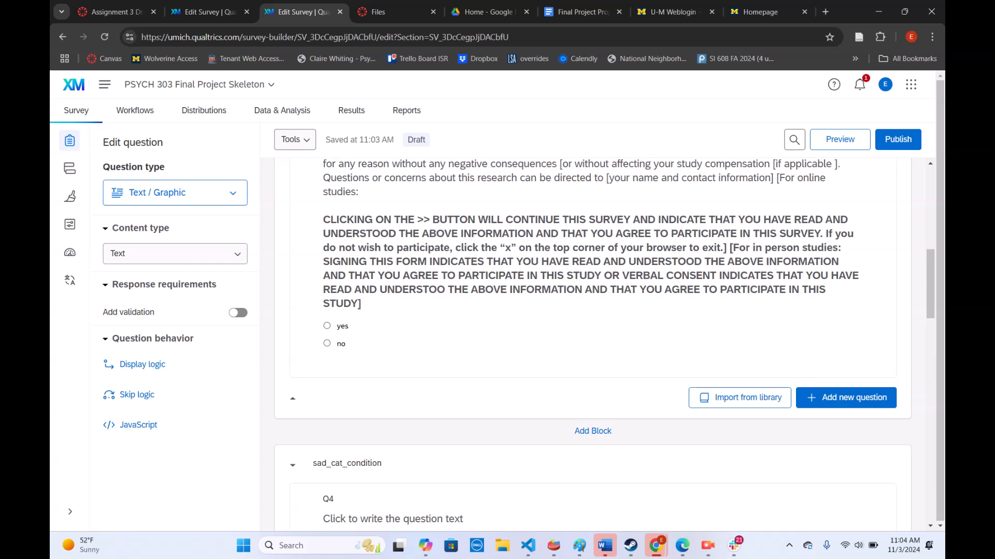
{"action": "scroll", "coordinate": [593, 344], "scroll_direction": "down", "scroll_amount": 6}
{"action": "scroll", "coordinate": [593, 344], "scroll_direction": "down", "scroll_amount": 4}
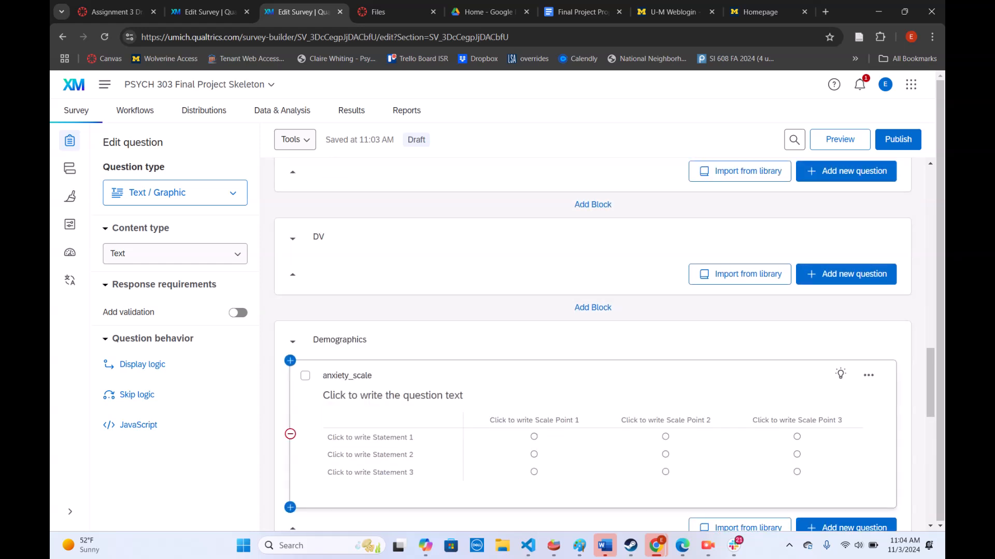
Delete the anxiety_scale matrix question from the Demographics block
{"action": "scroll", "coordinate": [593, 342], "scroll_direction": "down", "scroll_amount": 4}
{"action": "scroll", "coordinate": [593, 342], "scroll_direction": "up", "scroll_amount": 2}
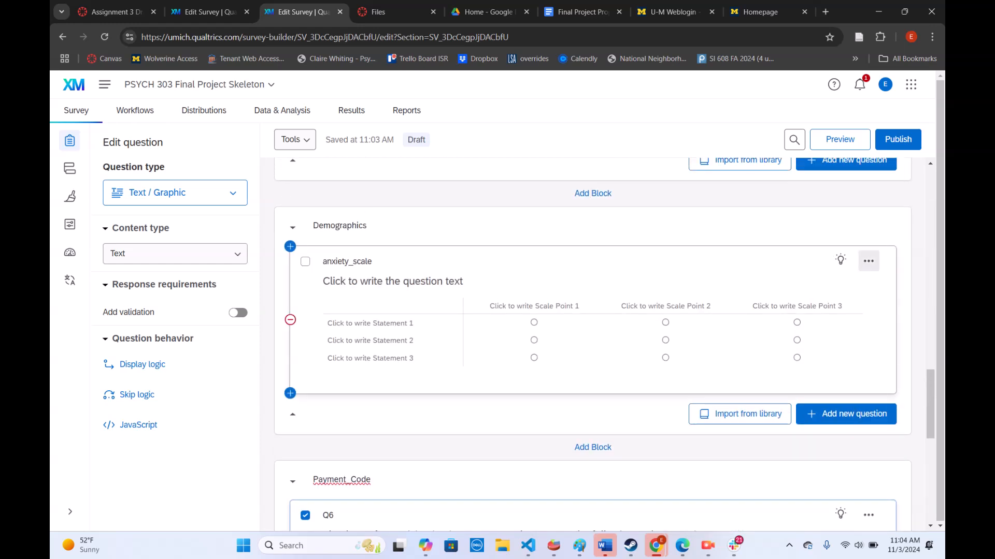
{"action": "left_click", "coordinate": [868, 261]}
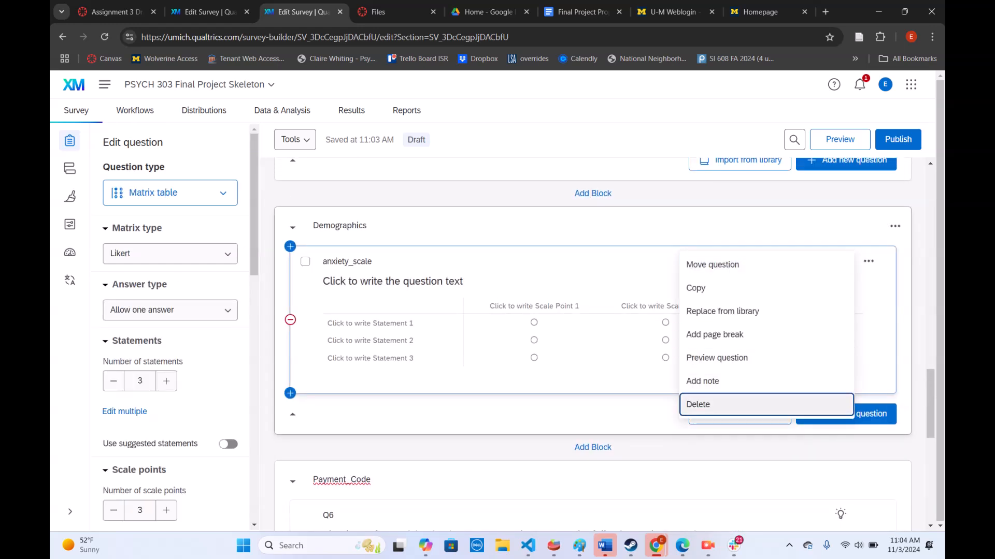
{"action": "key", "text": "Return"}
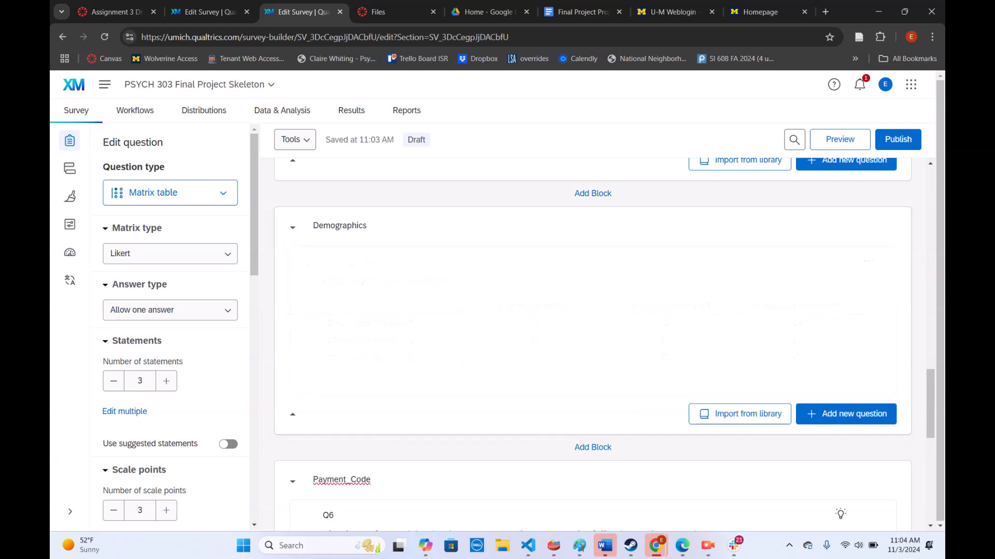
Add a Matrix table question to the DV block and label it anxiety_scale
{"action": "left_click", "coordinate": [841, 397]}
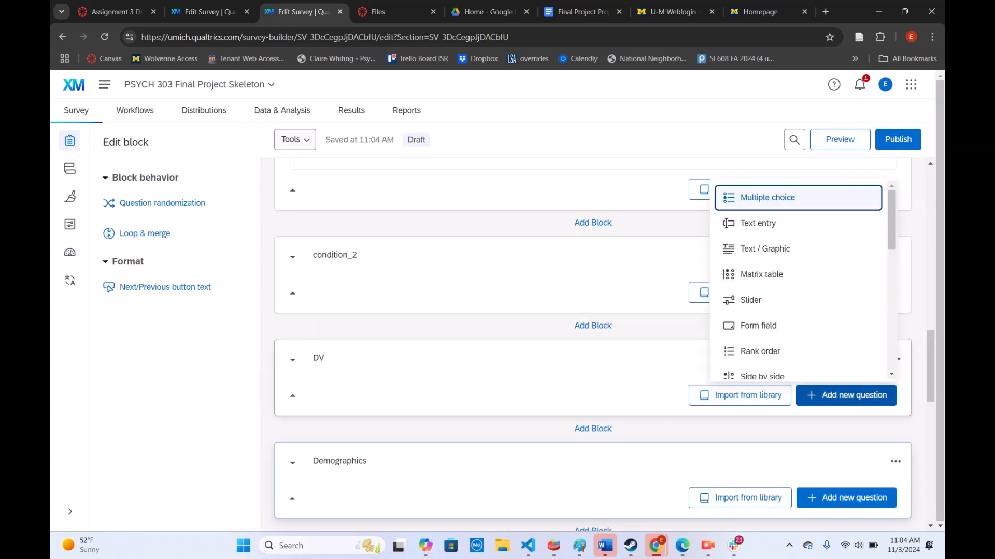
{"action": "left_click", "coordinate": [798, 271]}
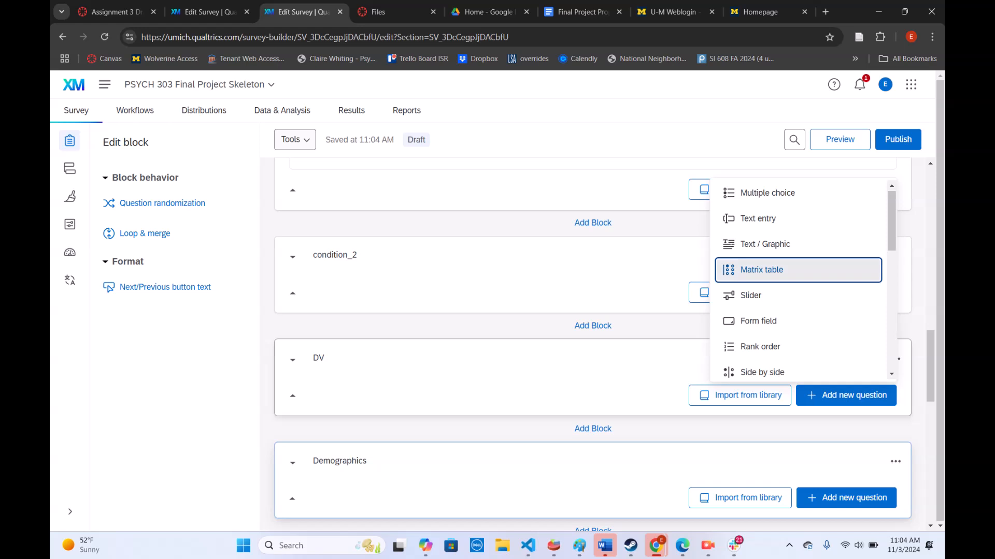
{"action": "left_click", "coordinate": [329, 394]}
{"action": "type", "text": "anxiety_scale"}
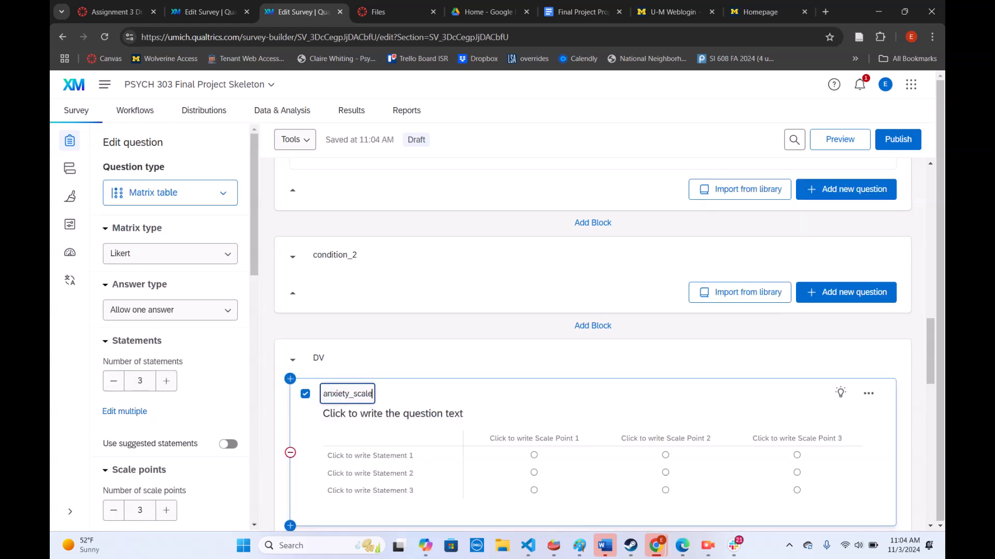
{"action": "scroll", "coordinate": [593, 342], "scroll_direction": "down", "scroll_amount": 6}
{"action": "scroll", "coordinate": [593, 414], "scroll_direction": "down", "scroll_amount": 1}
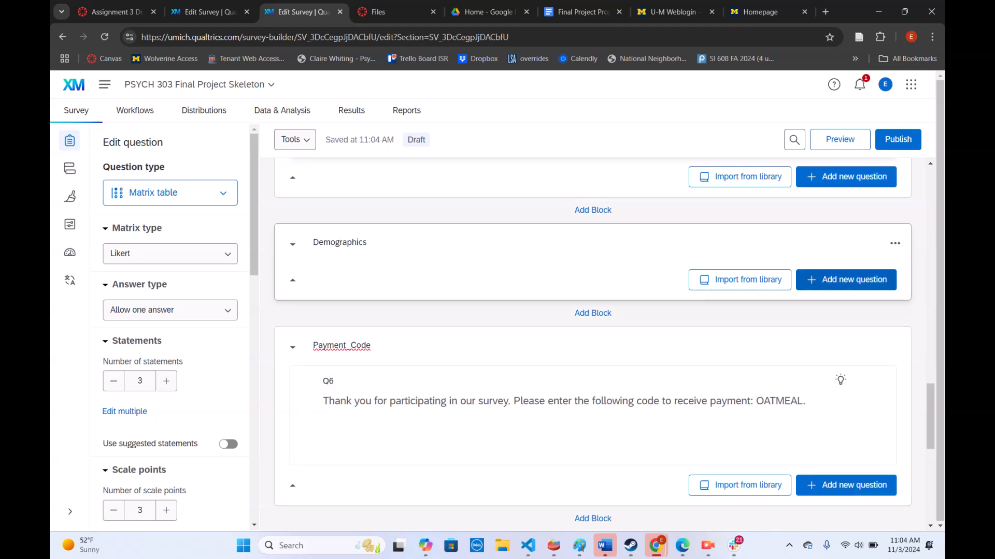
{"action": "left_click", "coordinate": [845, 280]}
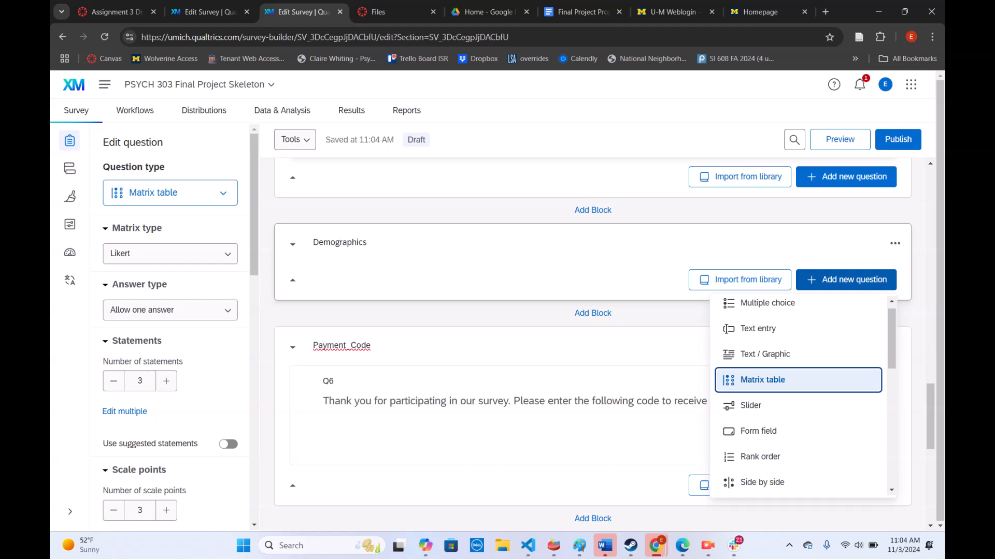
{"action": "left_click", "coordinate": [798, 380]}
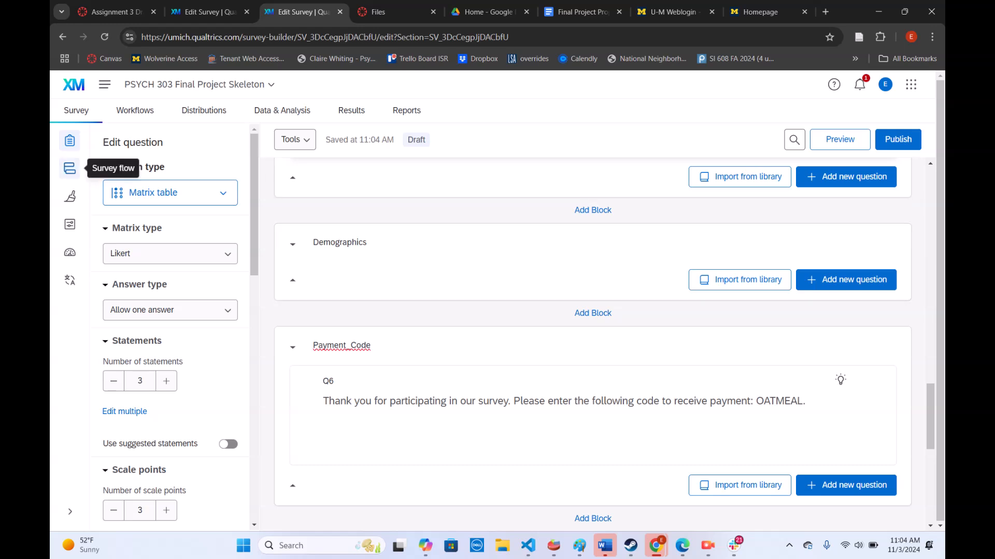
Open the survey flow and add a Randomizer element at the end of the flow
{"action": "left_click", "coordinate": [70, 168]}
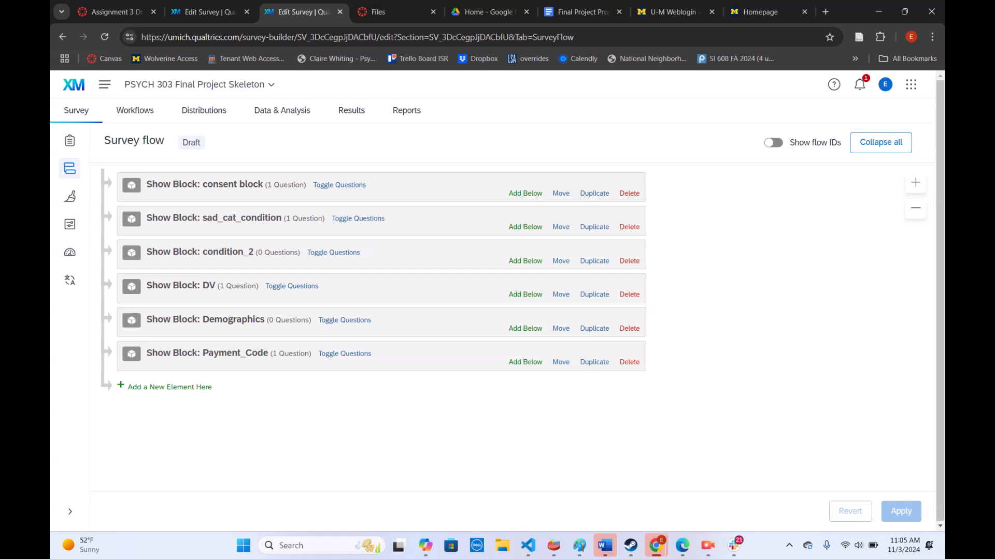
{"action": "left_click", "coordinate": [169, 388]}
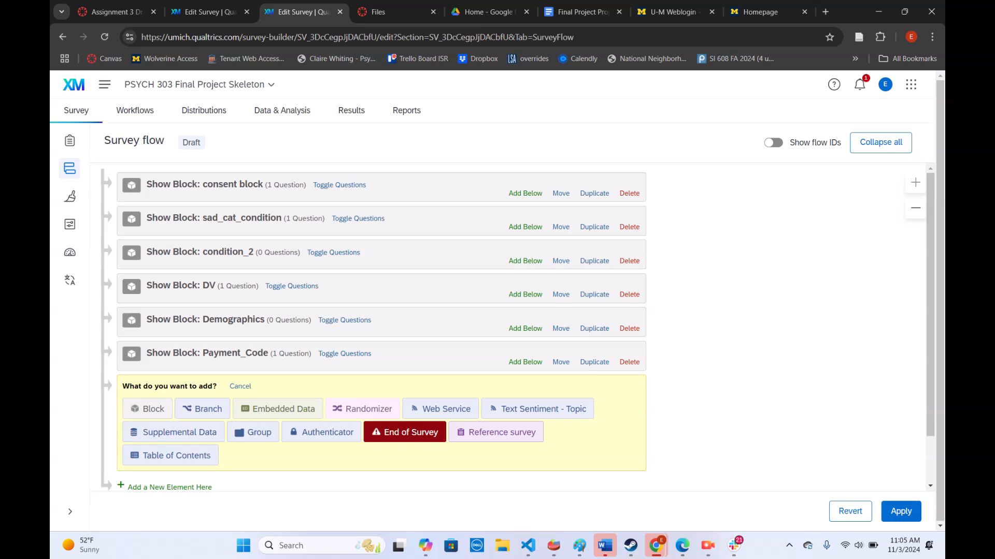
{"action": "left_click", "coordinate": [707, 545]}
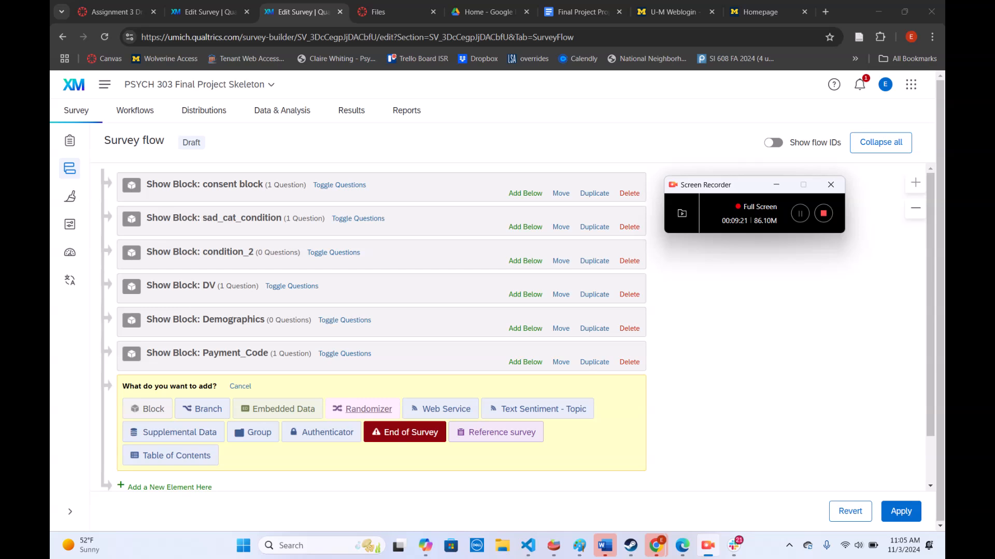
{"action": "left_click", "coordinate": [369, 408]}
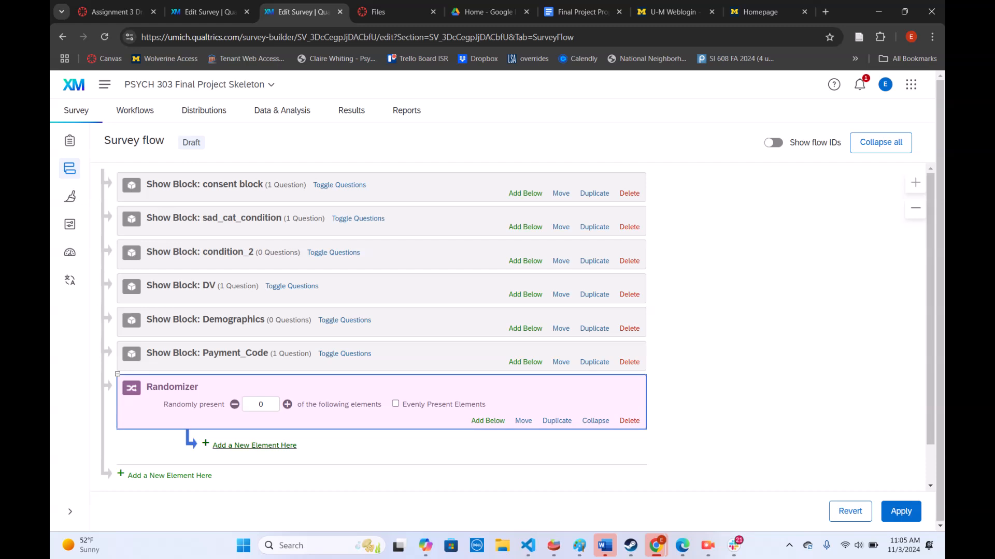
Add an embedded data element under the Randomizer with a field named condition set to 1
{"action": "left_click", "coordinate": [253, 446]}
{"action": "scroll", "coordinate": [381, 327], "scroll_direction": "down", "scroll_amount": 3}
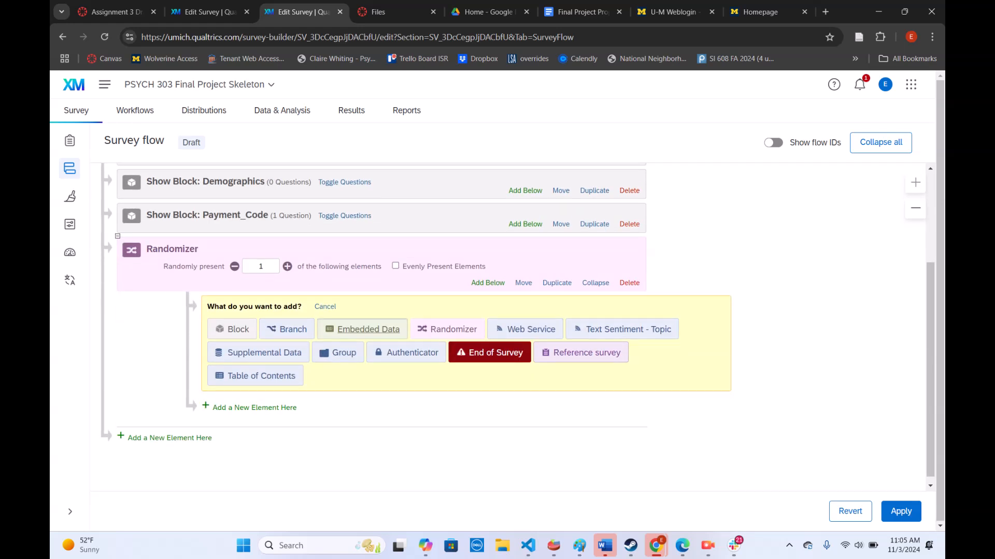
{"action": "left_click", "coordinate": [368, 330]}
{"action": "left_click", "coordinate": [207, 12]}
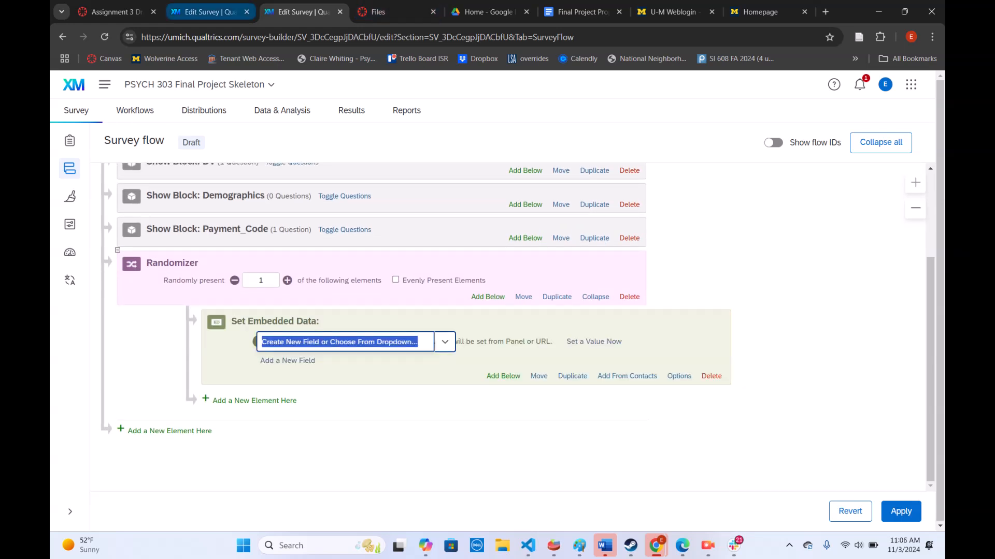
{"action": "left_click", "coordinate": [303, 11]}
{"action": "type", "text": "condition"}
{"action": "key", "text": "Return"}
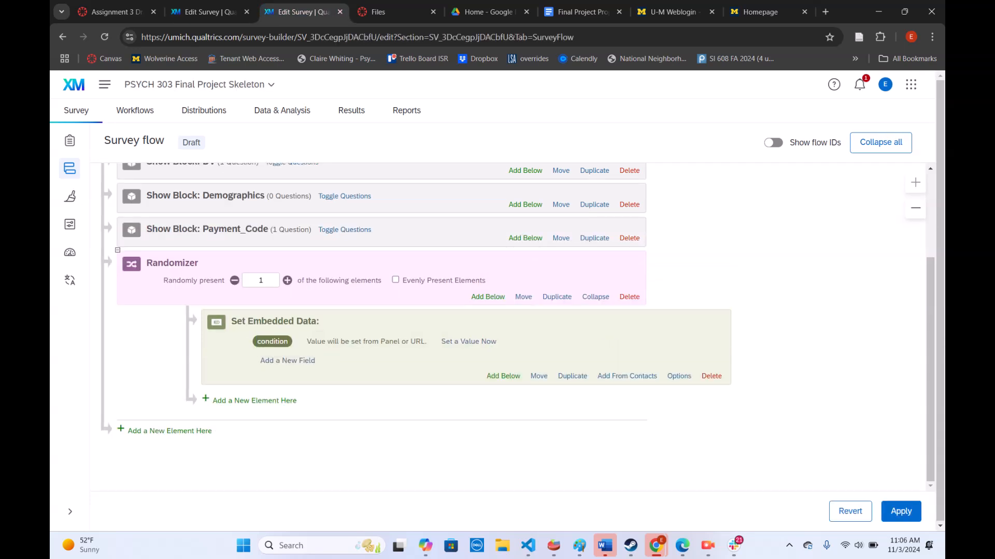
{"action": "left_click", "coordinate": [464, 342]}
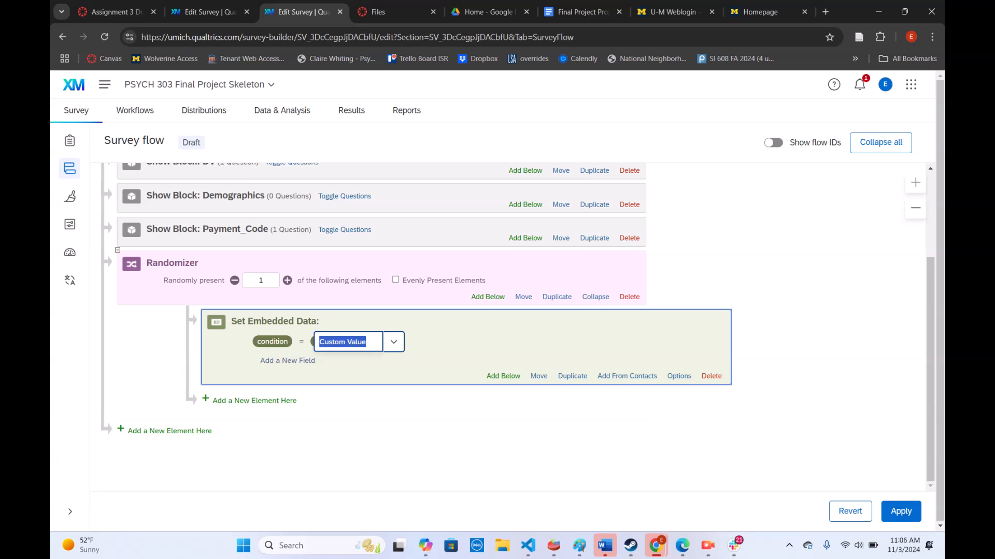
{"action": "type", "text": "1"}
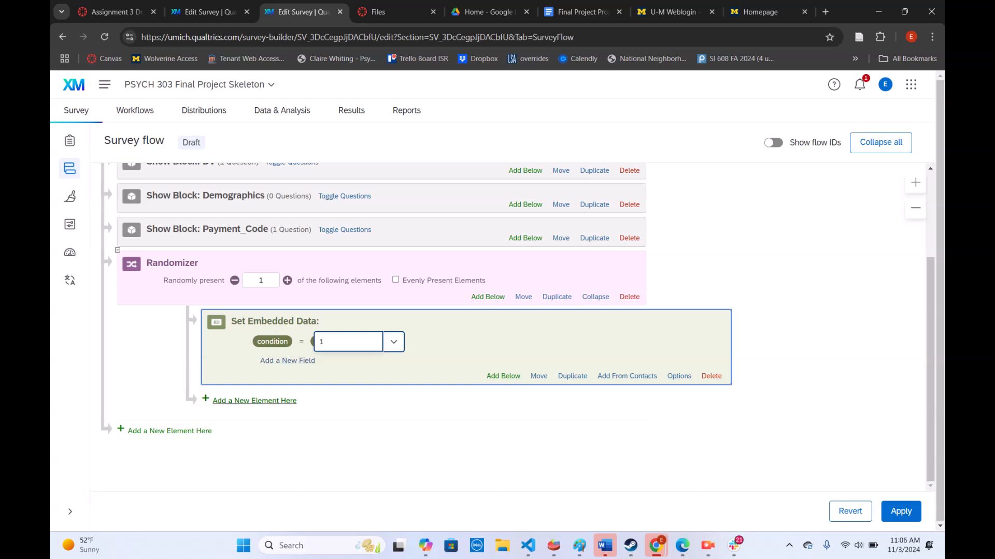
Add a second embedded data element under the Randomizer with the field condition set to 2
{"action": "left_click", "coordinate": [254, 401]}
{"action": "left_click", "coordinate": [368, 423]}
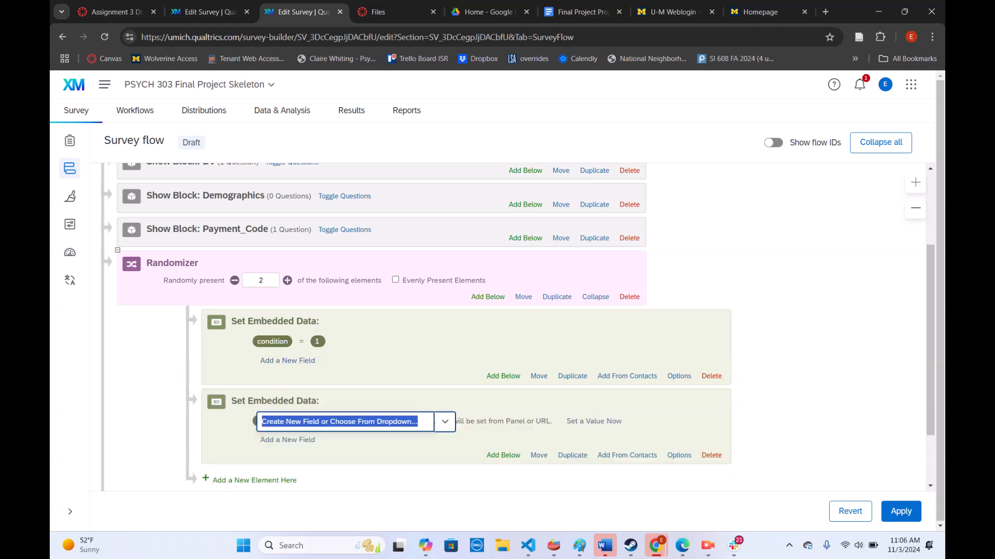
{"action": "type", "text": "condition"}
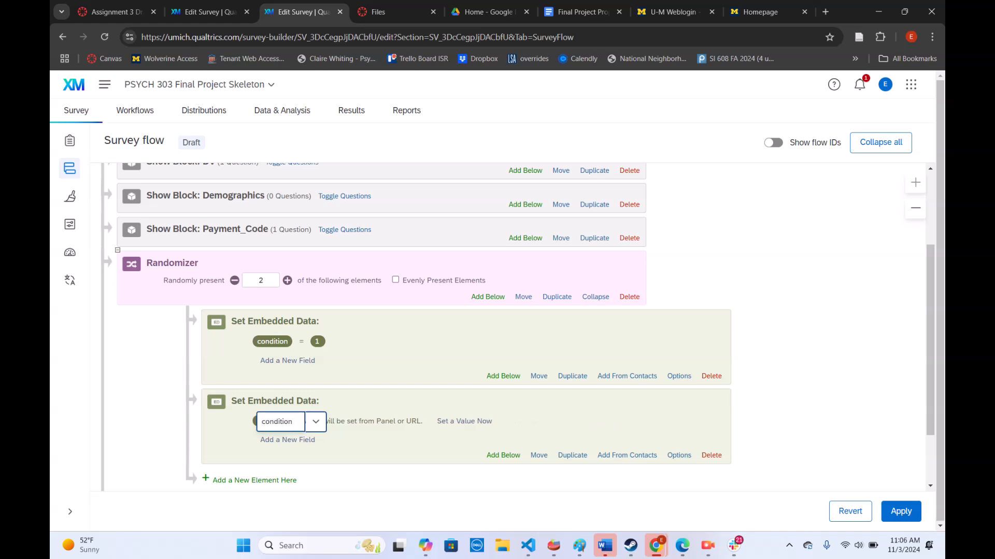
{"action": "key", "text": "Return"}
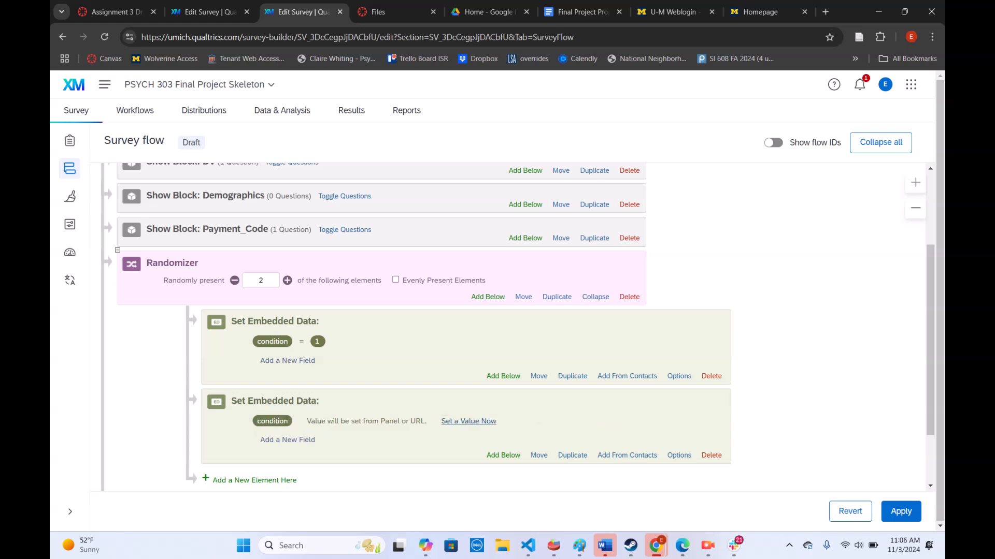
{"action": "left_click", "coordinate": [464, 422]}
{"action": "type", "text": "2"}
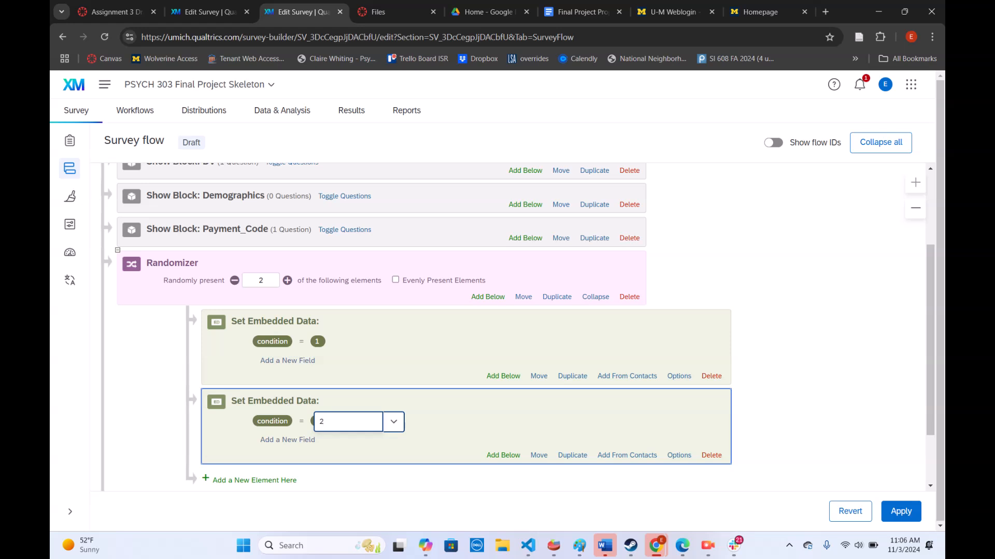
{"action": "key", "text": "Return"}
Set the Randomizer to randomly present 1 of its elements and move it directly below the consent block
{"action": "scroll", "coordinate": [414, 327], "scroll_direction": "down", "scroll_amount": 2}
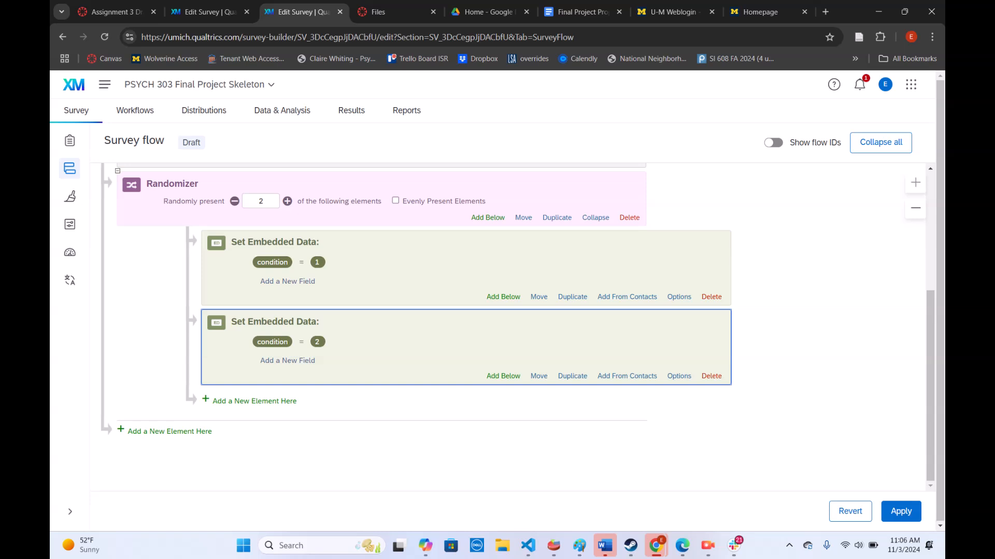
{"action": "left_click", "coordinate": [234, 201]}
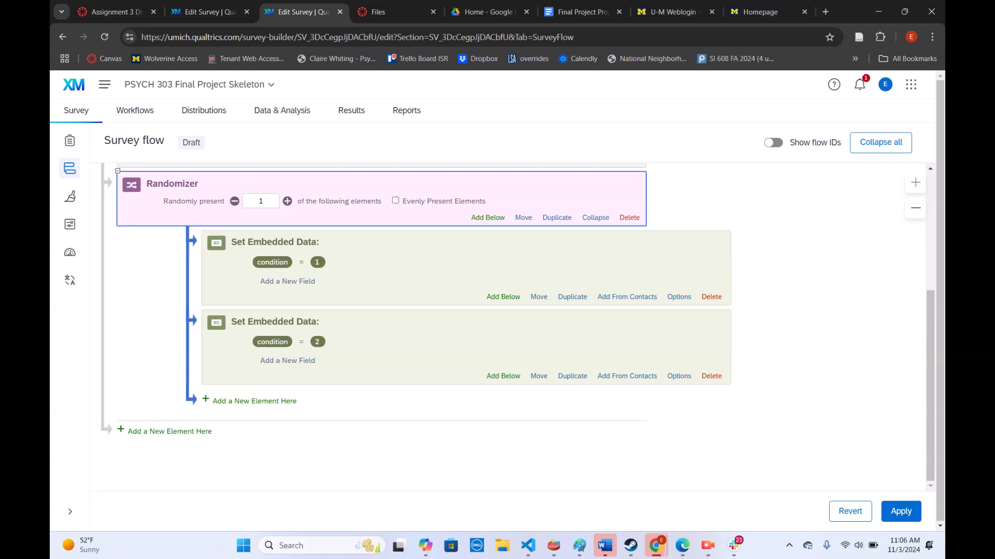
{"action": "scroll", "coordinate": [423, 327], "scroll_direction": "up", "scroll_amount": 4}
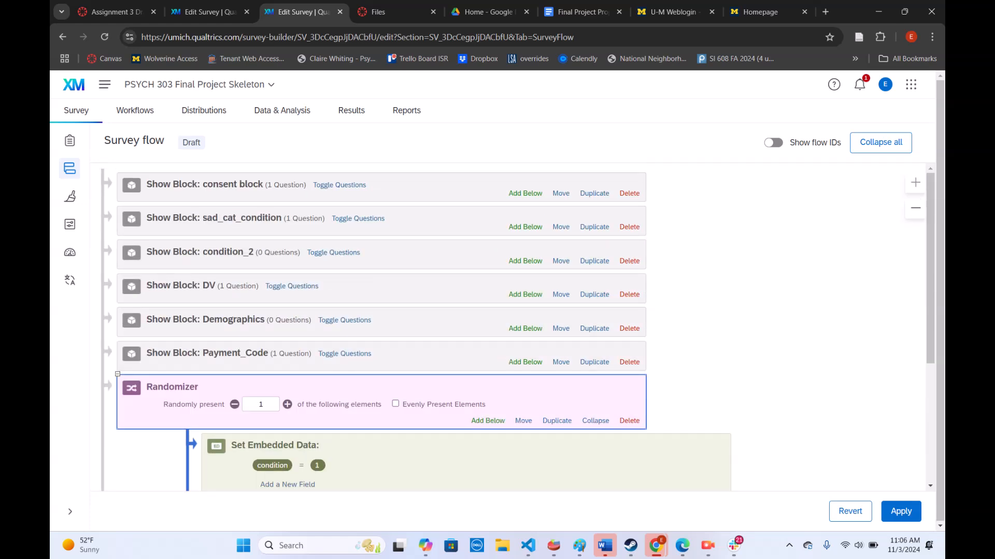
{"action": "left_click_drag", "start_coordinate": [524, 421], "coordinate": [523, 416]}
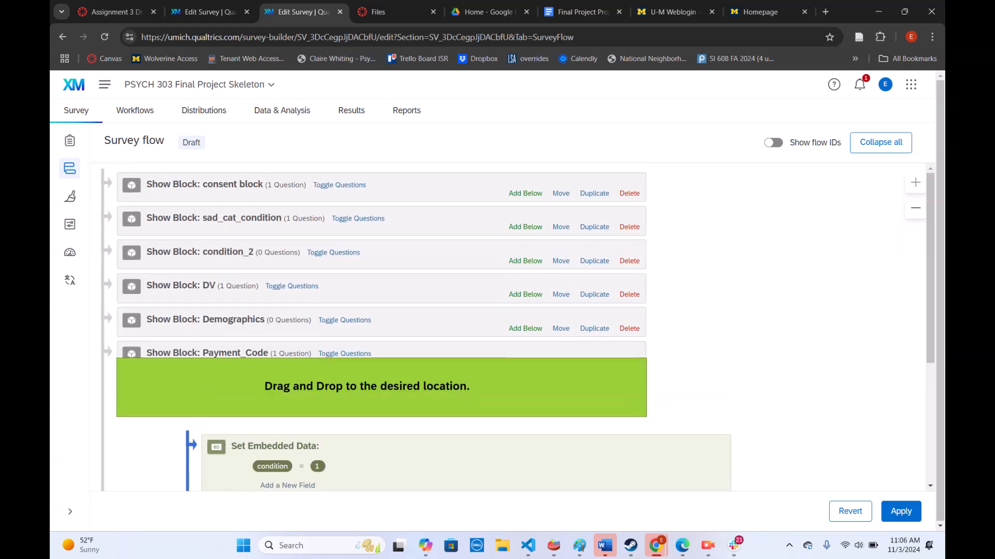
{"action": "right_click", "coordinate": [520, 248]}
{"action": "left_click", "coordinate": [519, 407]}
{"action": "left_click_drag", "start_coordinate": [524, 407], "coordinate": [524, 215]}
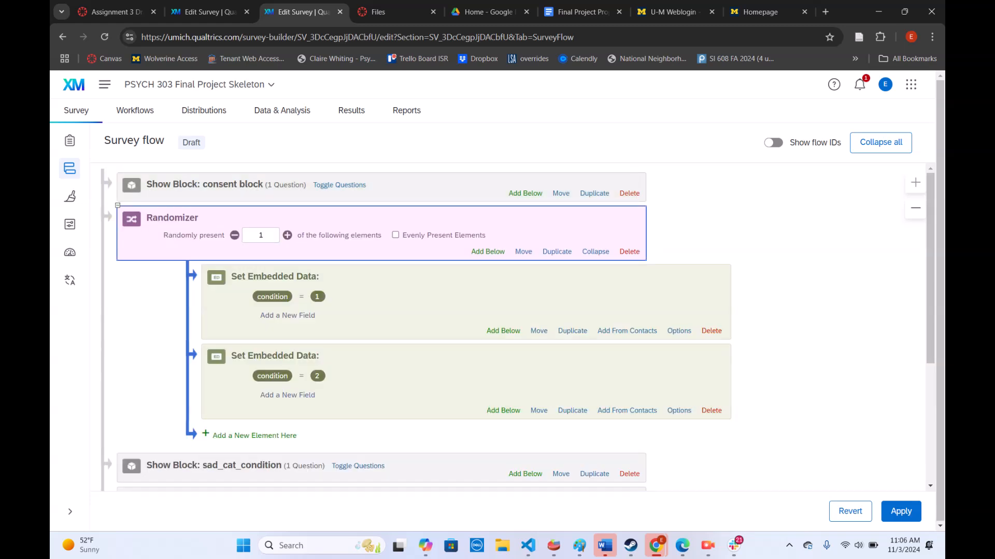
Add a branch at the end of the survey flow that triggers if the embedded data field condition is equal to 1
{"action": "scroll", "coordinate": [570, 332], "scroll_direction": "down", "scroll_amount": 4}
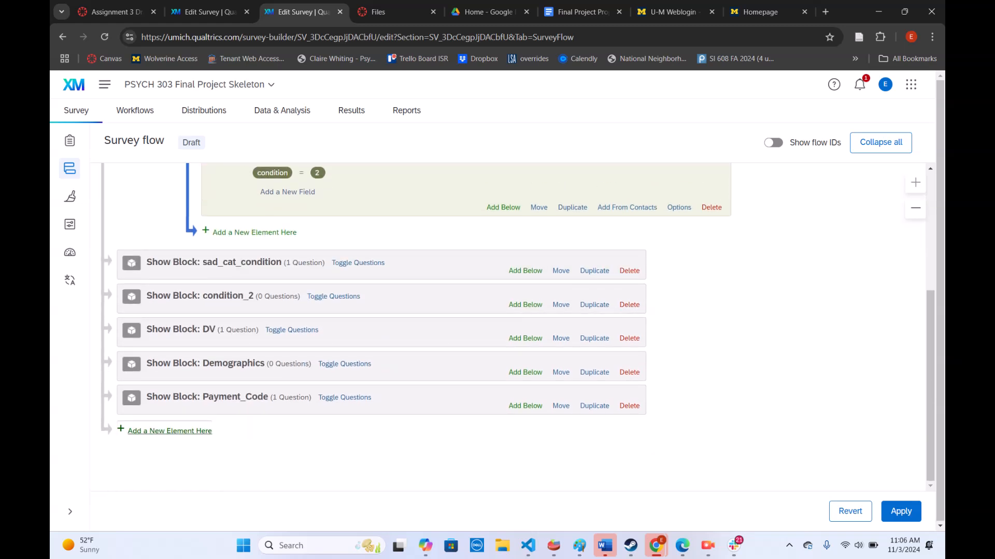
{"action": "left_click", "coordinate": [170, 430]}
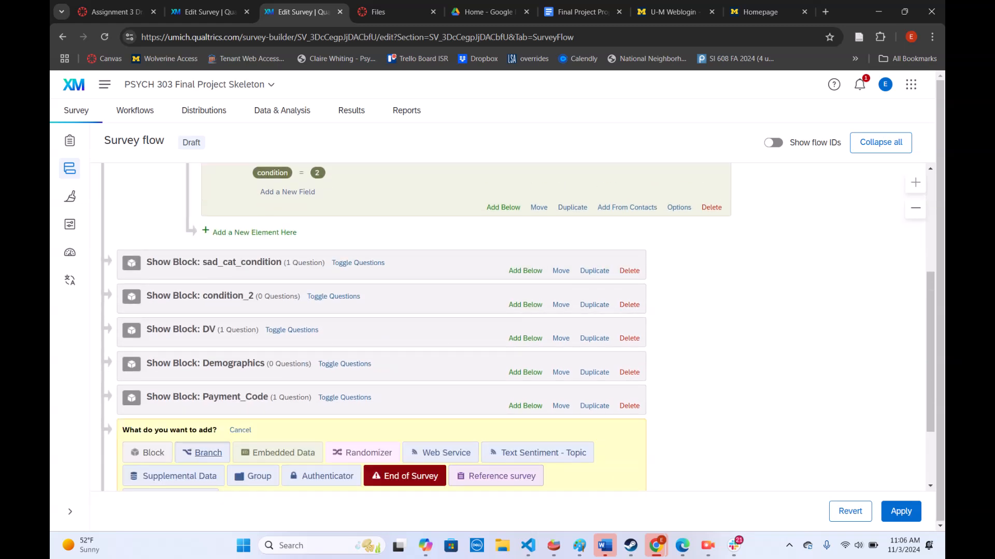
{"action": "left_click", "coordinate": [202, 452]}
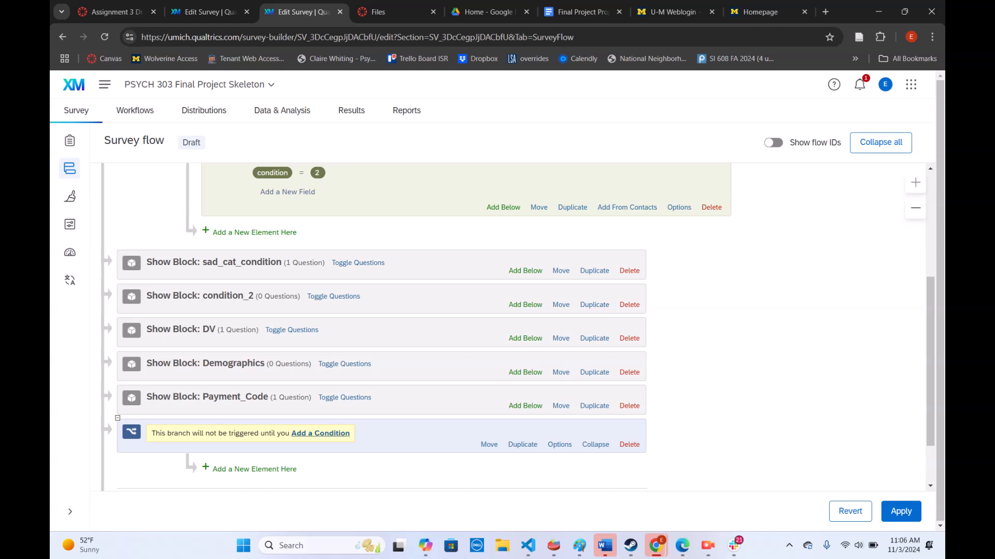
{"action": "left_click", "coordinate": [320, 433]}
{"action": "scroll", "coordinate": [320, 433], "scroll_direction": "down", "scroll_amount": 2}
{"action": "scroll", "coordinate": [380, 327], "scroll_direction": "down", "scroll_amount": 1}
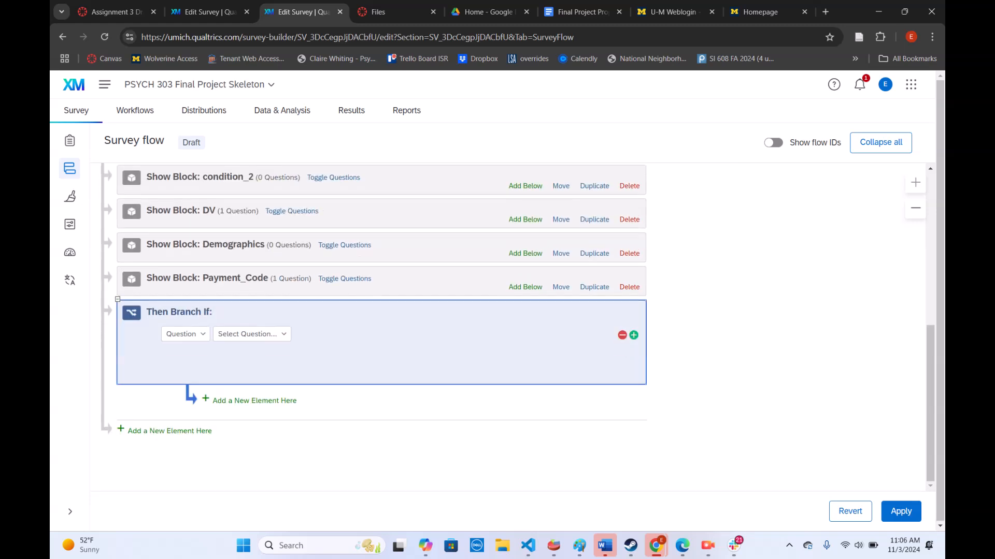
{"action": "left_click", "coordinate": [186, 334]}
{"action": "left_click", "coordinate": [189, 375]}
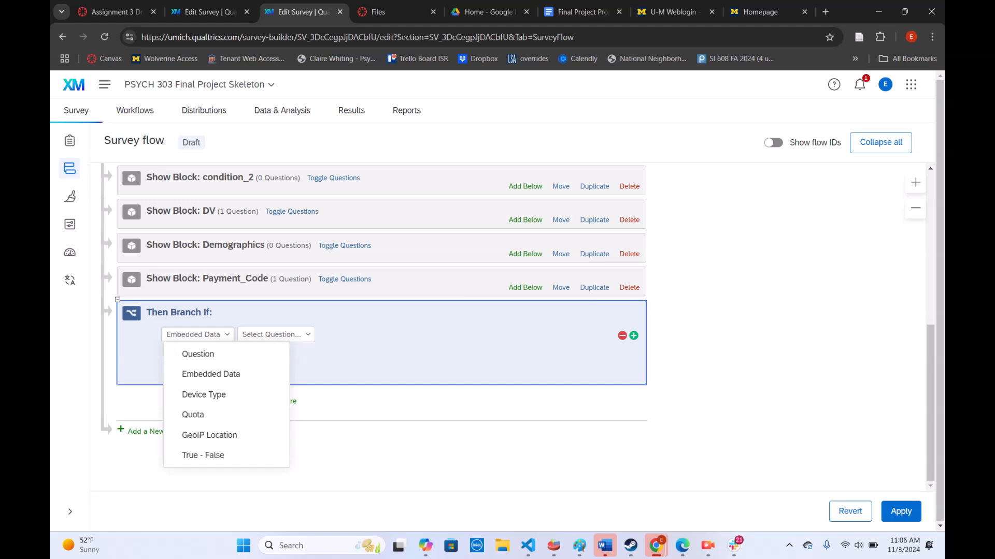
{"action": "left_click", "coordinate": [286, 335]}
{"action": "type", "text": "condition"}
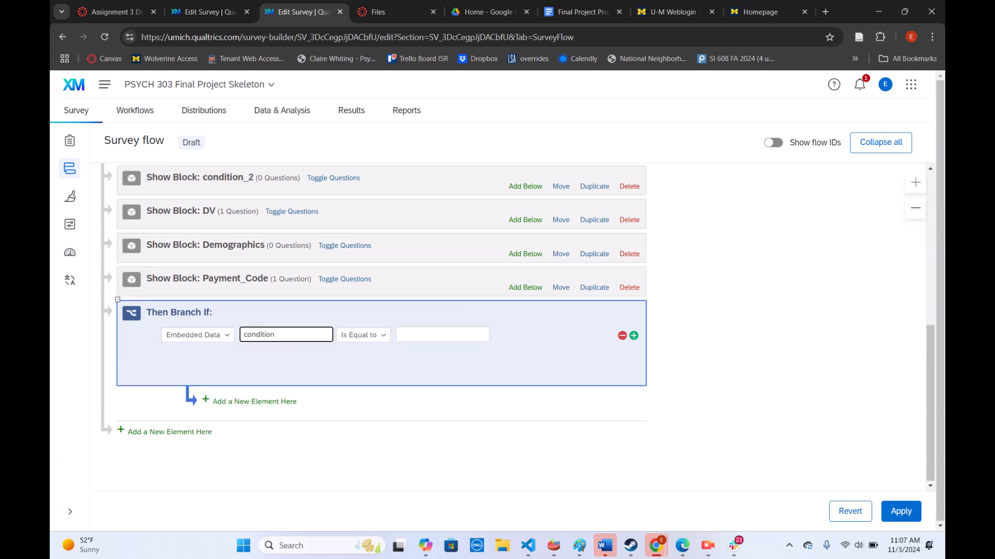
{"action": "left_click", "coordinate": [442, 334]}
{"action": "type", "text": "1"}
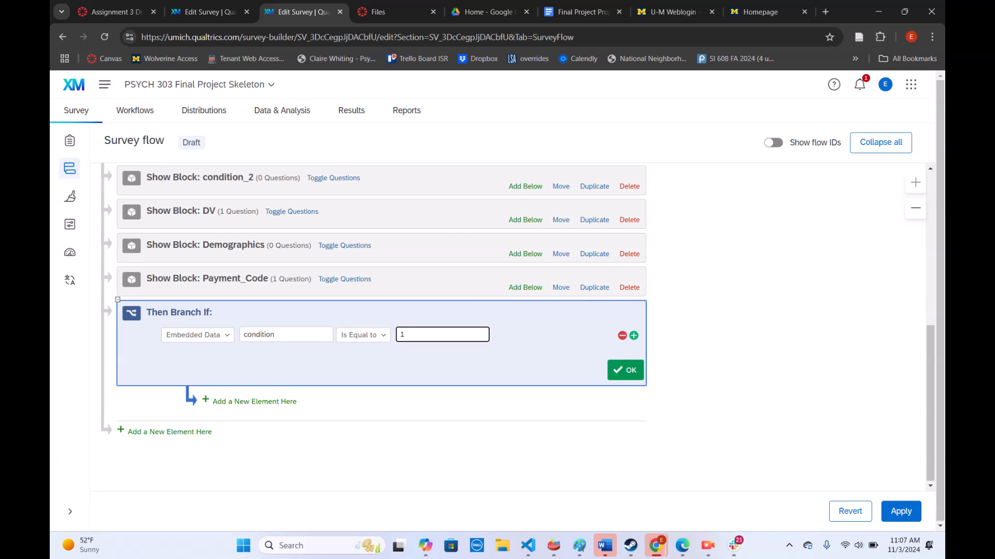
Add the sad_cat_condition block inside the branch for condition 1
{"action": "left_click", "coordinate": [228, 402]}
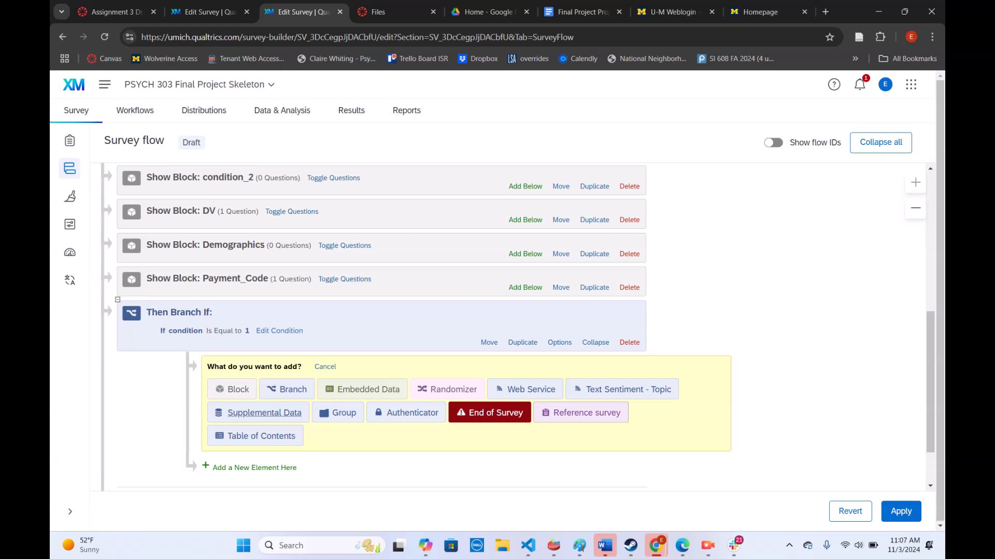
{"action": "left_click", "coordinate": [232, 390]}
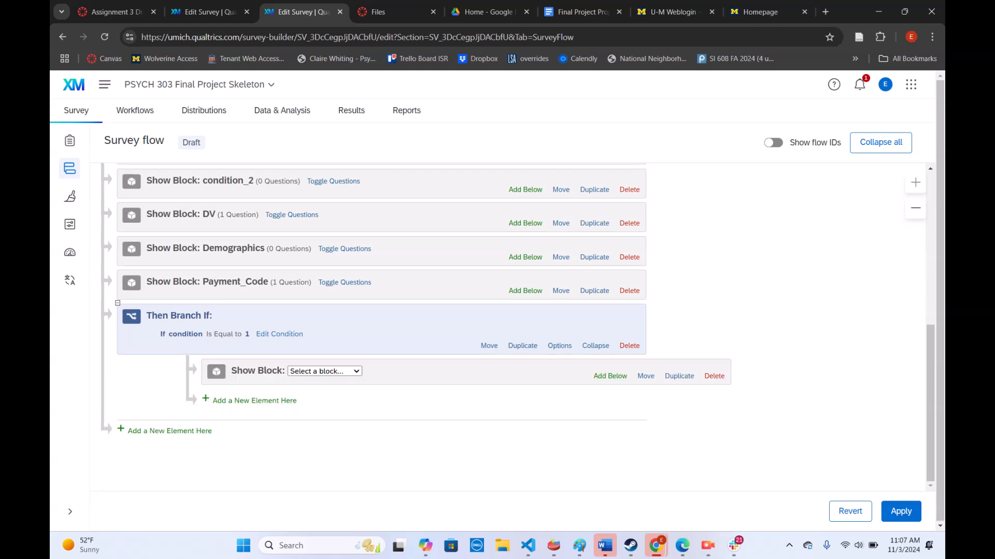
{"action": "left_click", "coordinate": [324, 371]}
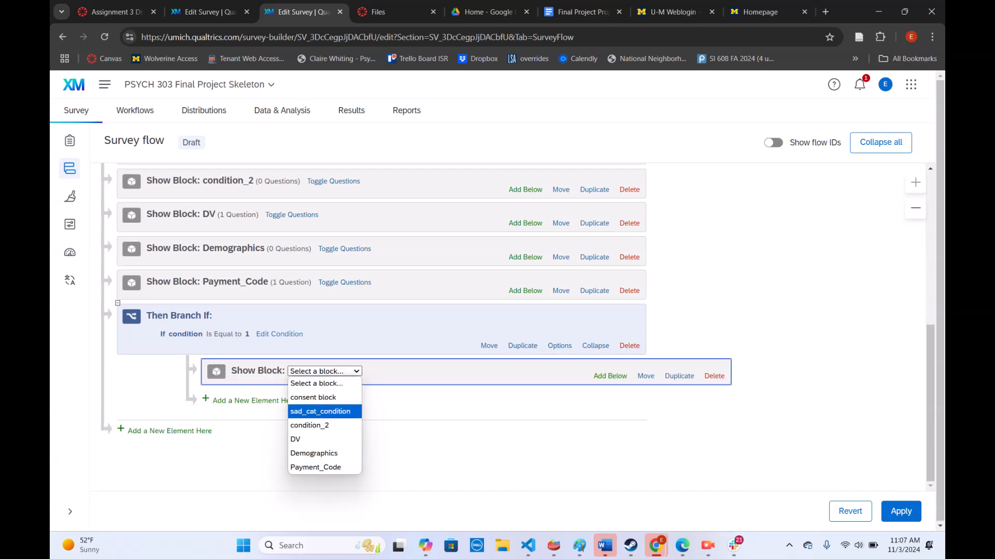
{"action": "left_click", "coordinate": [321, 412]}
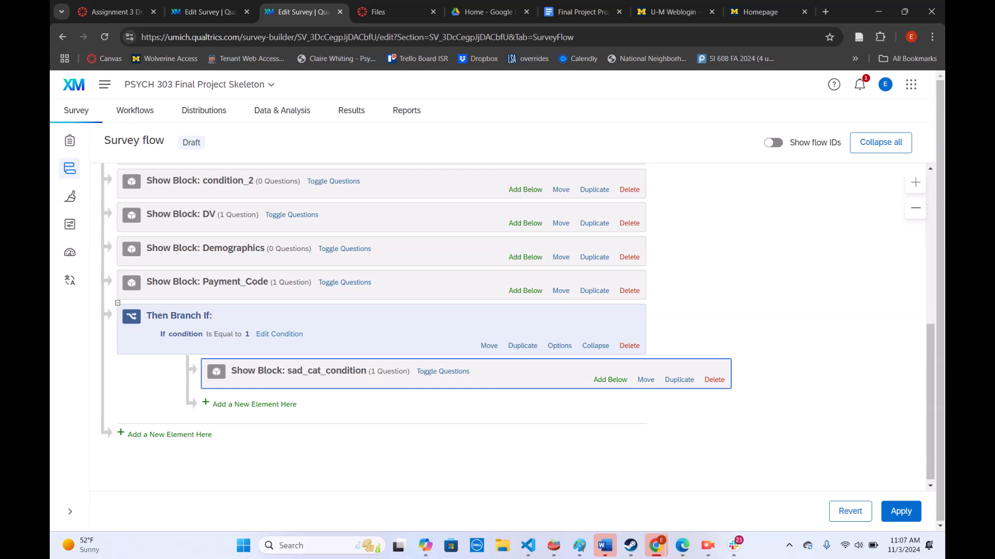
Delete the standalone sad_cat_condition block above condition_2 from the survey flow
{"action": "scroll", "coordinate": [414, 327], "scroll_direction": "up", "scroll_amount": 2}
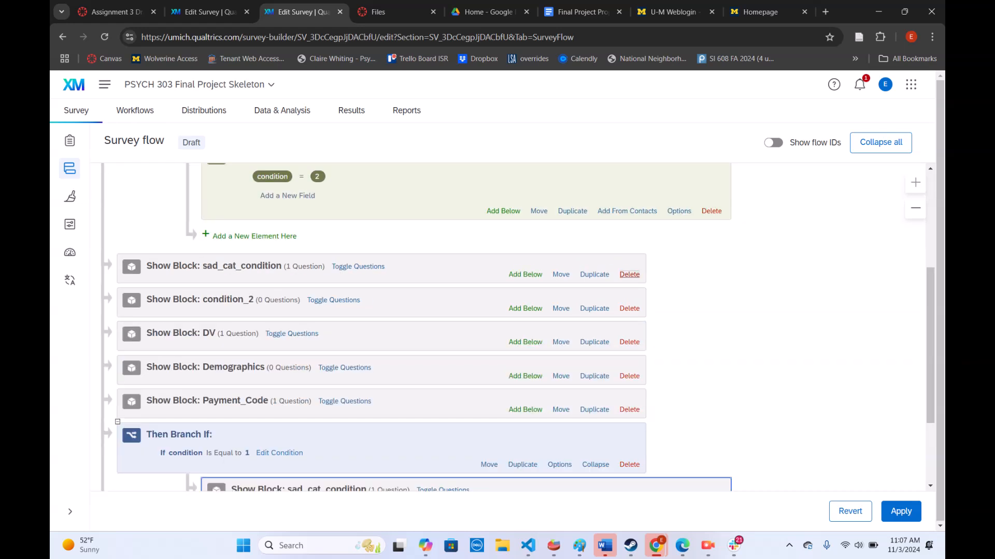
{"action": "left_click", "coordinate": [630, 275]}
{"action": "left_click", "coordinate": [618, 342]}
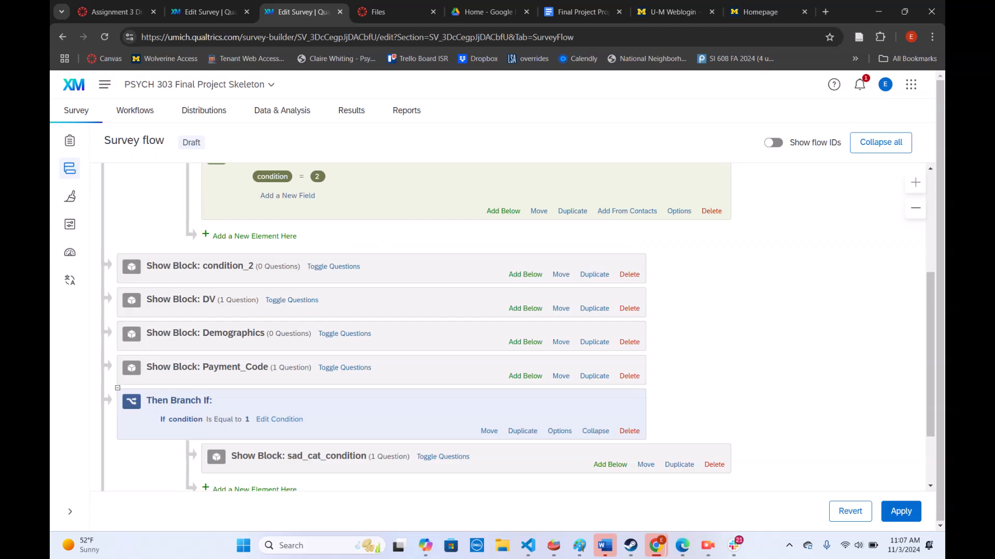
Add a second branch at the end of the flow that triggers if the embedded data field condition is equal to 2
{"action": "scroll", "coordinate": [415, 326], "scroll_direction": "down", "scroll_amount": 2}
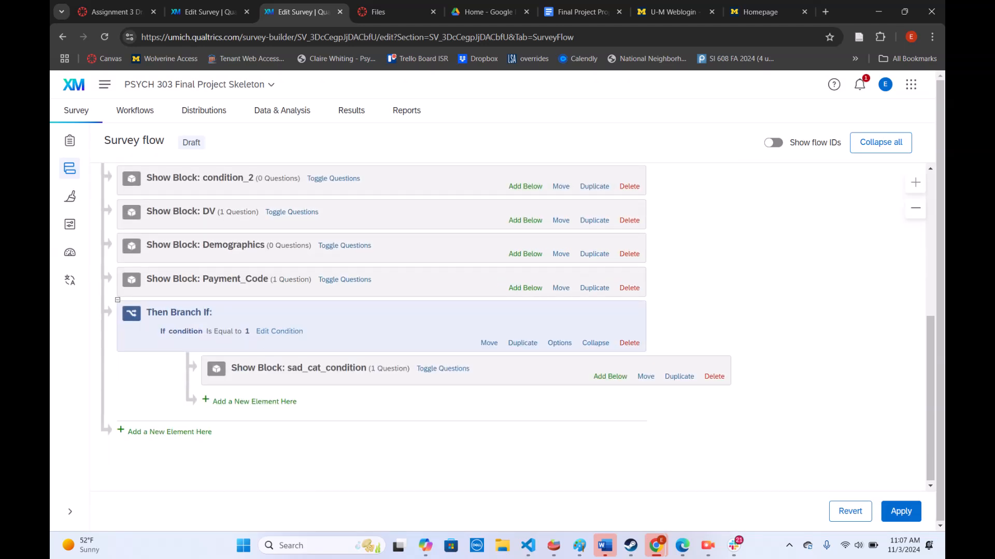
{"action": "left_click", "coordinate": [165, 431]}
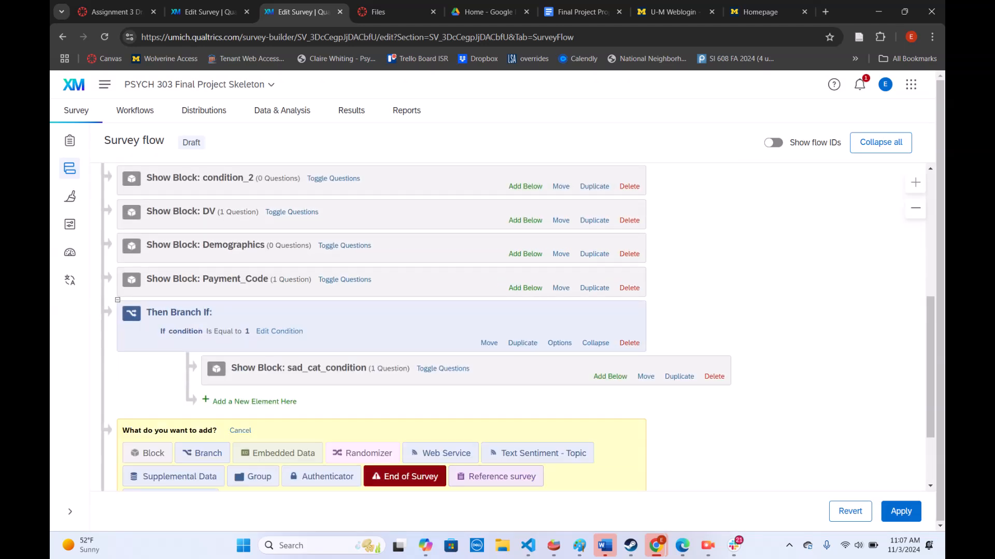
{"action": "left_click", "coordinate": [208, 454]}
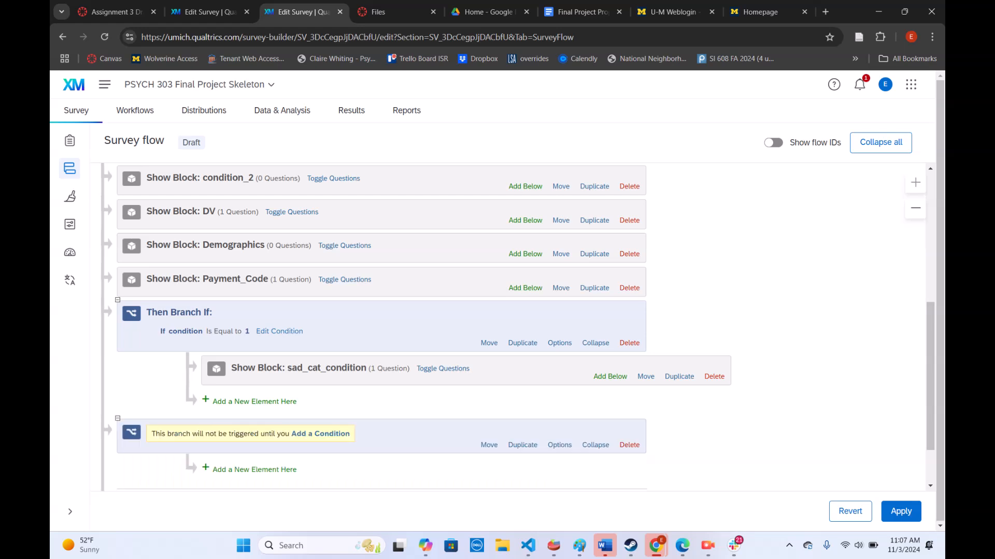
{"action": "left_click", "coordinate": [322, 435]}
{"action": "left_click", "coordinate": [185, 453]}
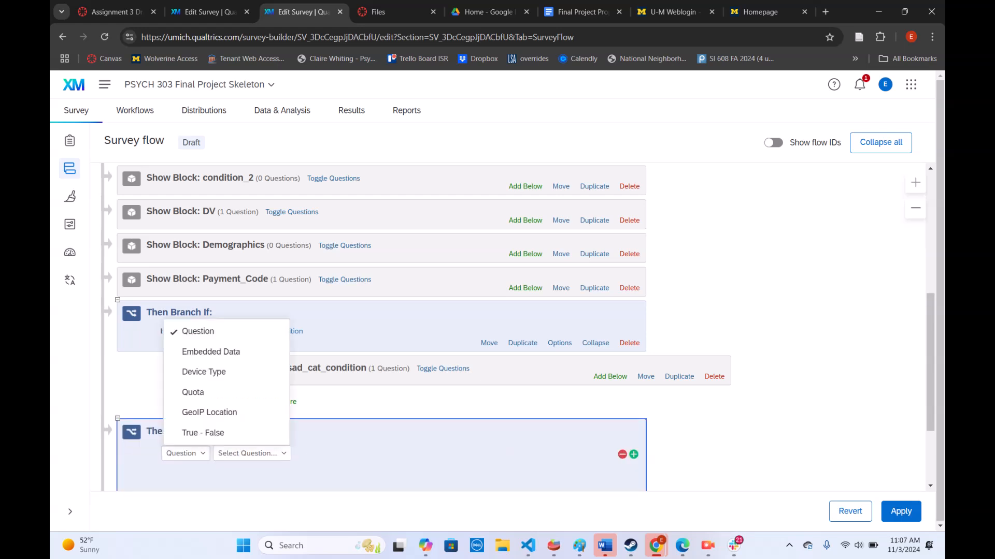
{"action": "left_click", "coordinate": [189, 352]}
{"action": "left_click", "coordinate": [286, 454]}
{"action": "type", "text": "condition"}
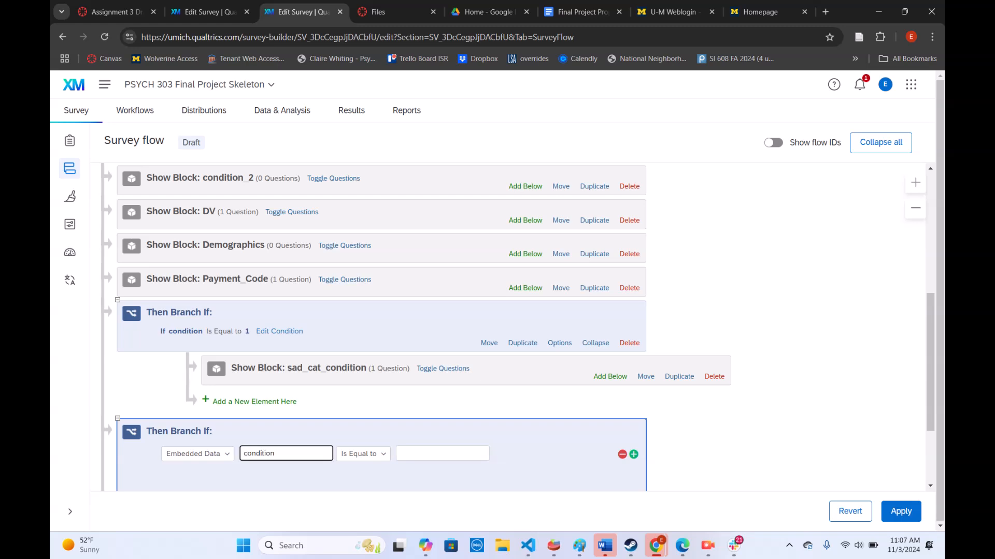
{"action": "key", "text": "Tab"}
{"action": "type", "text": "2"}
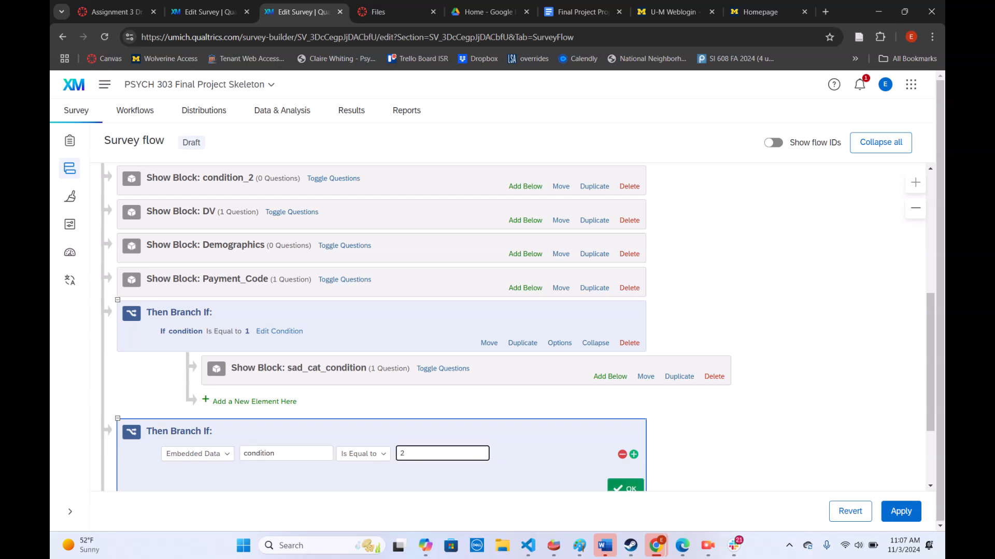
Move the existing condition_2 block inside the branch for condition 2
{"action": "left_click", "coordinate": [560, 186]}
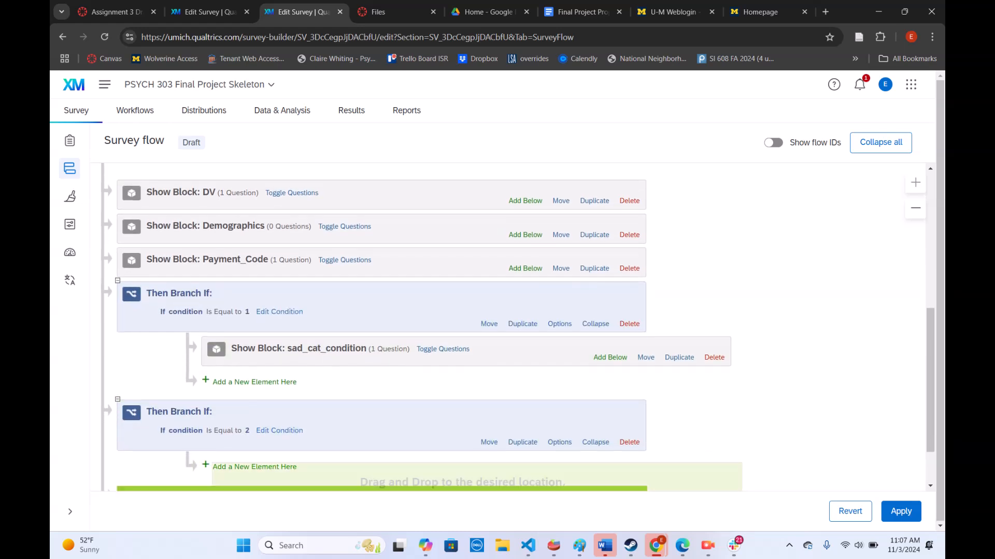
{"action": "left_click", "coordinate": [259, 466]}
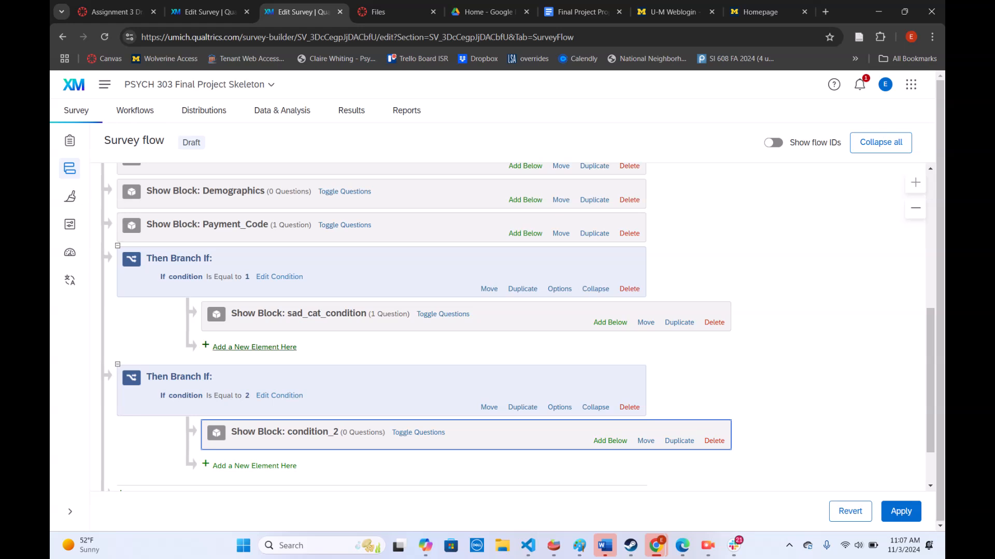
{"action": "scroll", "coordinate": [259, 348], "scroll_direction": "up", "scroll_amount": 3}
{"action": "scroll", "coordinate": [259, 348], "scroll_direction": "down", "scroll_amount": 3}
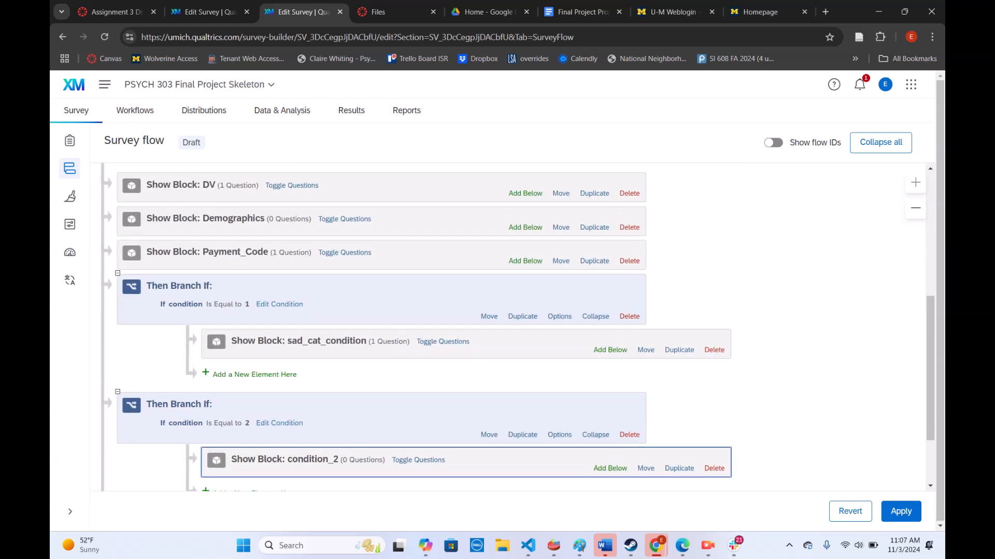
Move the DV, Demographics and Payment_Code blocks, in that order, below both condition branches to the end of the flow
{"action": "left_click", "coordinate": [560, 193]}
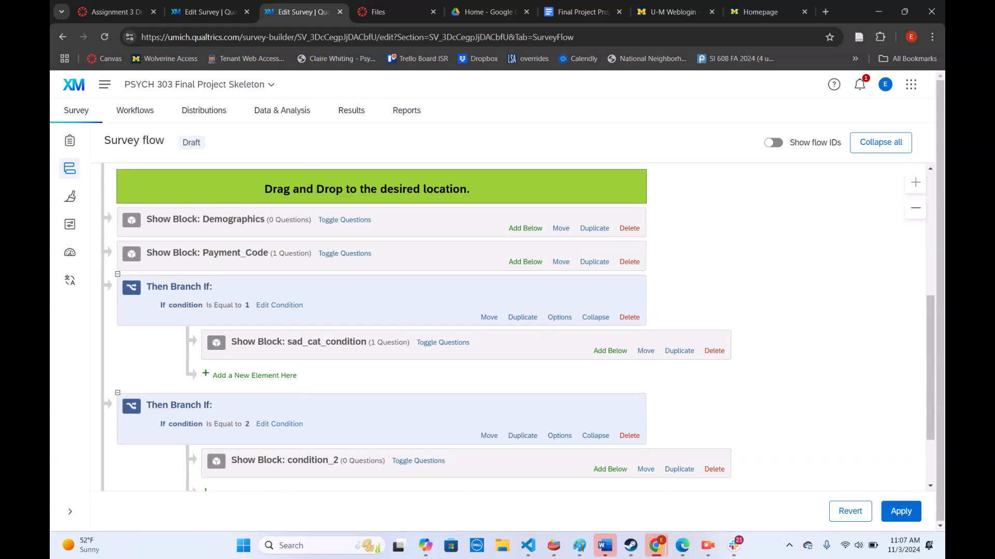
{"action": "left_click_drag", "start_coordinate": [561, 193], "coordinate": [560, 446]}
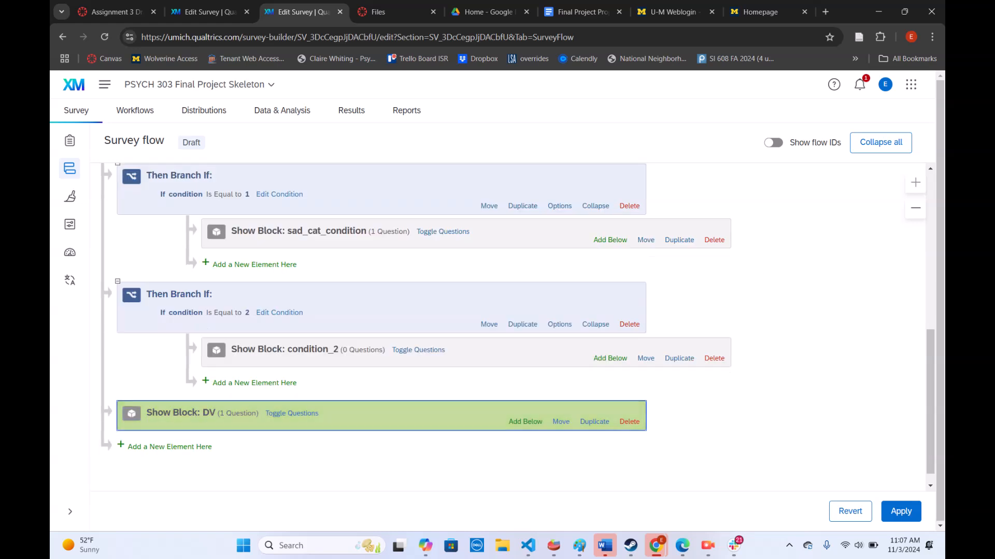
{"action": "scroll", "coordinate": [560, 445], "scroll_direction": "up", "scroll_amount": 5}
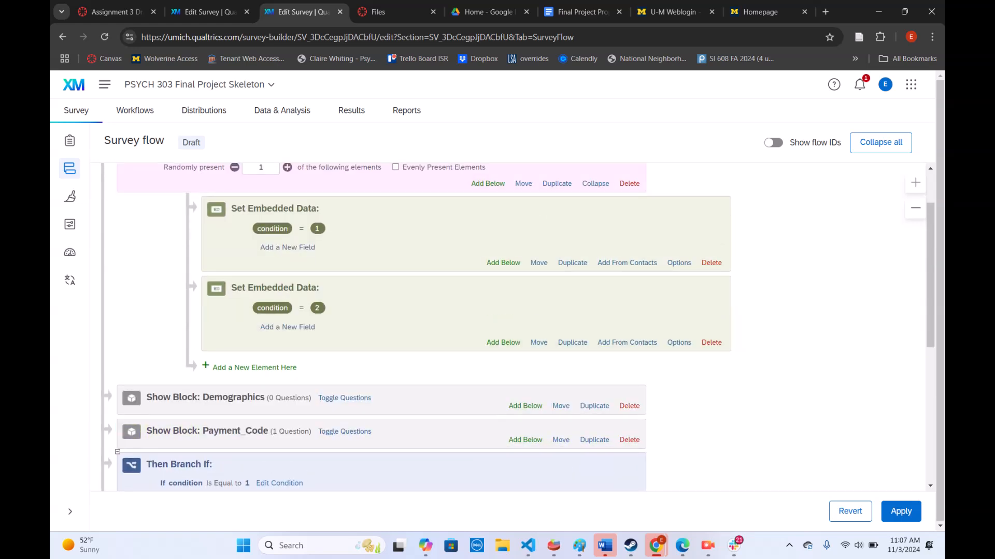
{"action": "left_click", "coordinate": [561, 406]}
{"action": "left_click_drag", "start_coordinate": [560, 406], "coordinate": [528, 454]}
{"action": "scroll", "coordinate": [518, 326], "scroll_direction": "up", "scroll_amount": 10}
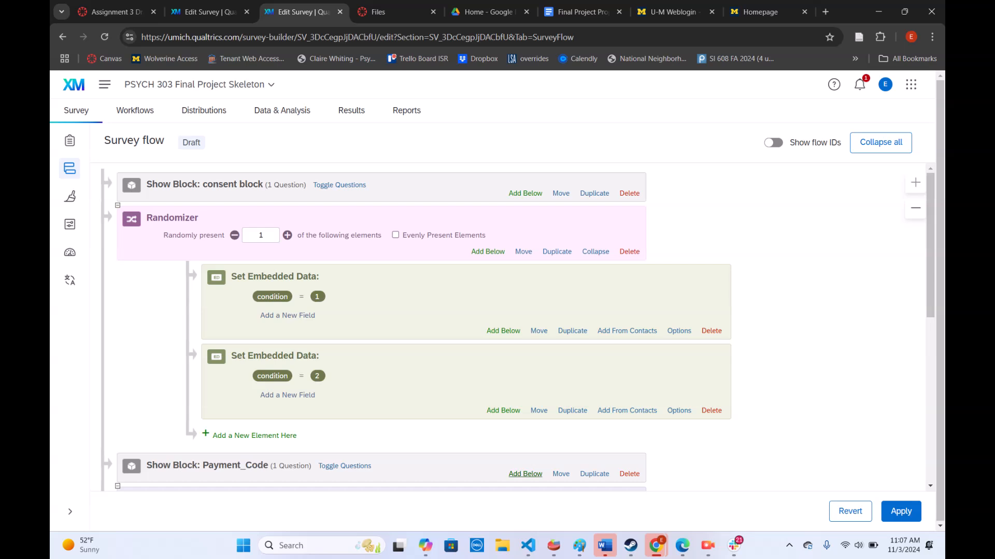
{"action": "left_click", "coordinate": [560, 474]}
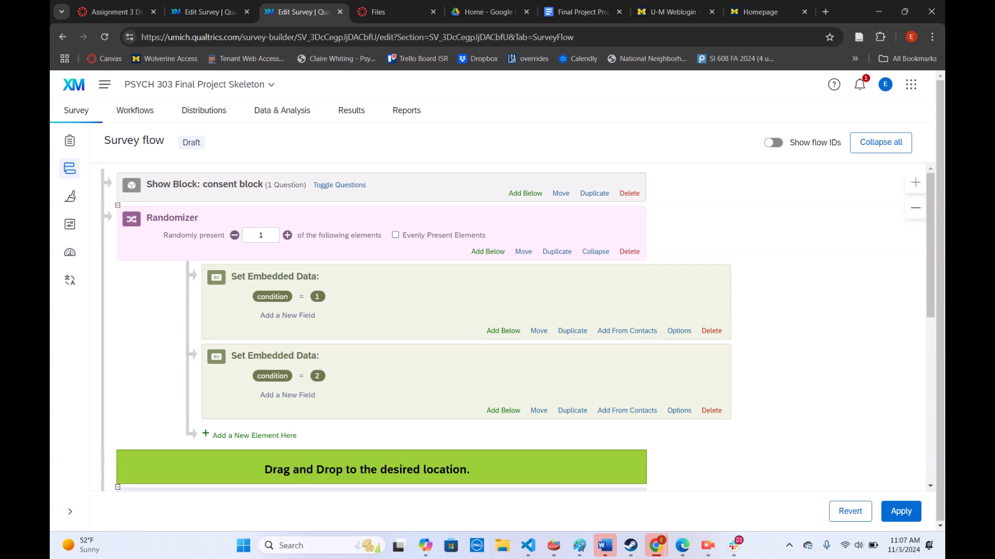
{"action": "scroll", "coordinate": [561, 474], "scroll_direction": "down", "scroll_amount": 3}
{"action": "left_click_drag", "start_coordinate": [554, 513], "coordinate": [539, 471]}
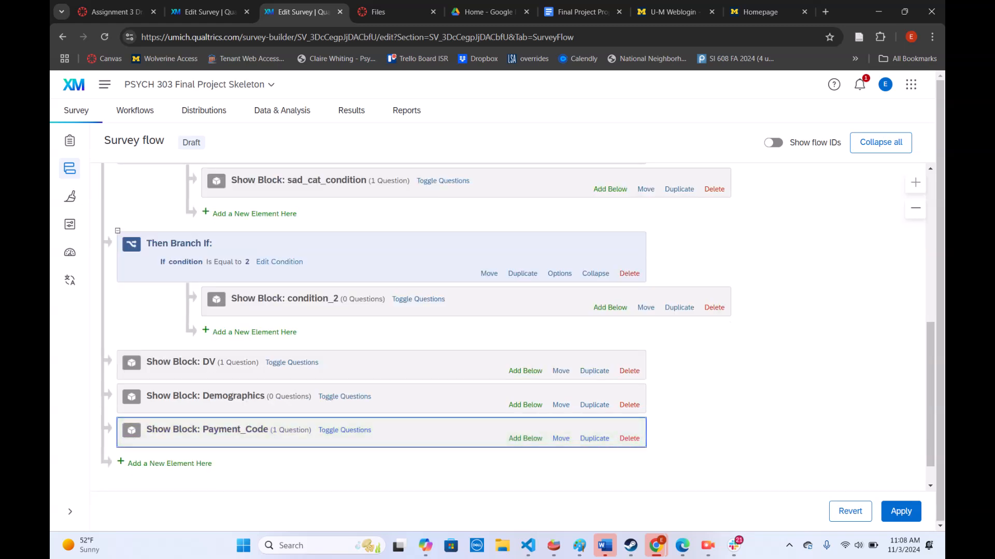
Check the order of the whole survey flow and apply the changes
{"action": "scroll", "coordinate": [508, 327], "scroll_direction": "up", "scroll_amount": 6}
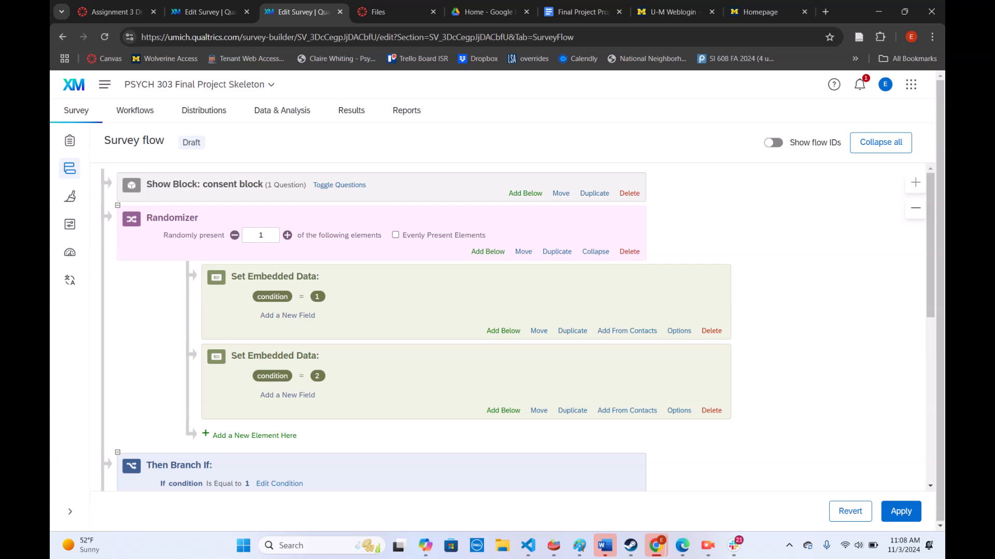
{"action": "scroll", "coordinate": [414, 326], "scroll_direction": "down", "scroll_amount": 6}
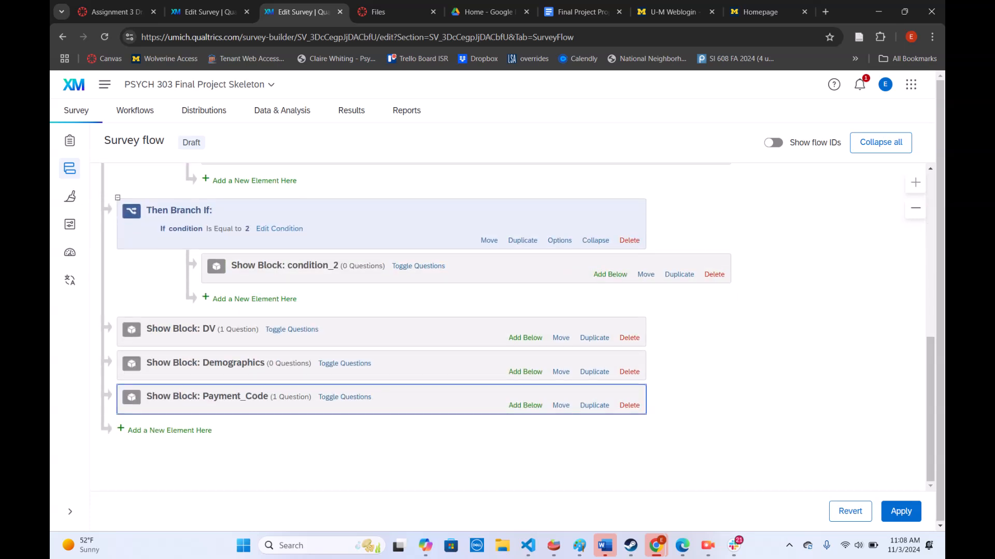
{"action": "left_click", "coordinate": [900, 511]}
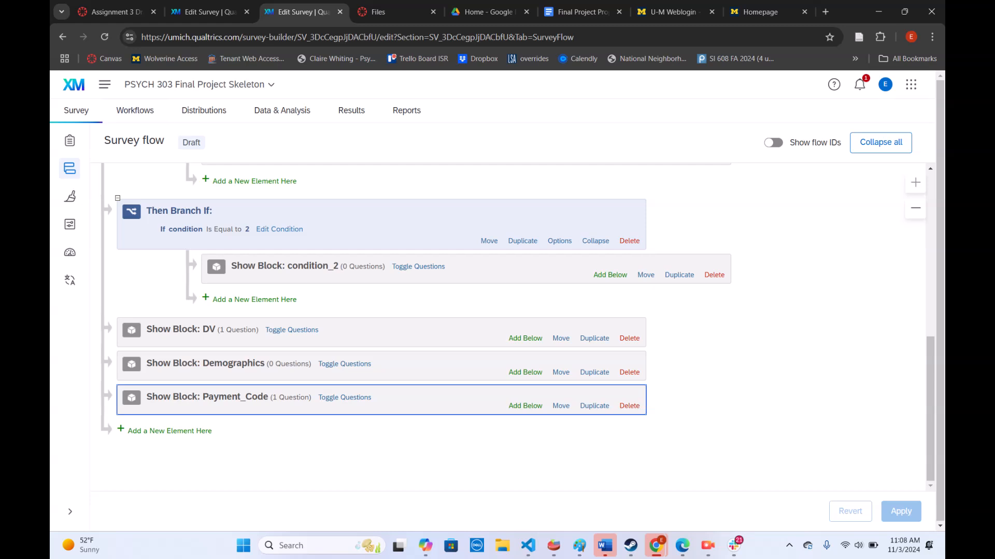
Return to the survey builder and review the blocks from sad_cat_condition through Payment_Code
{"action": "left_click", "coordinate": [69, 140]}
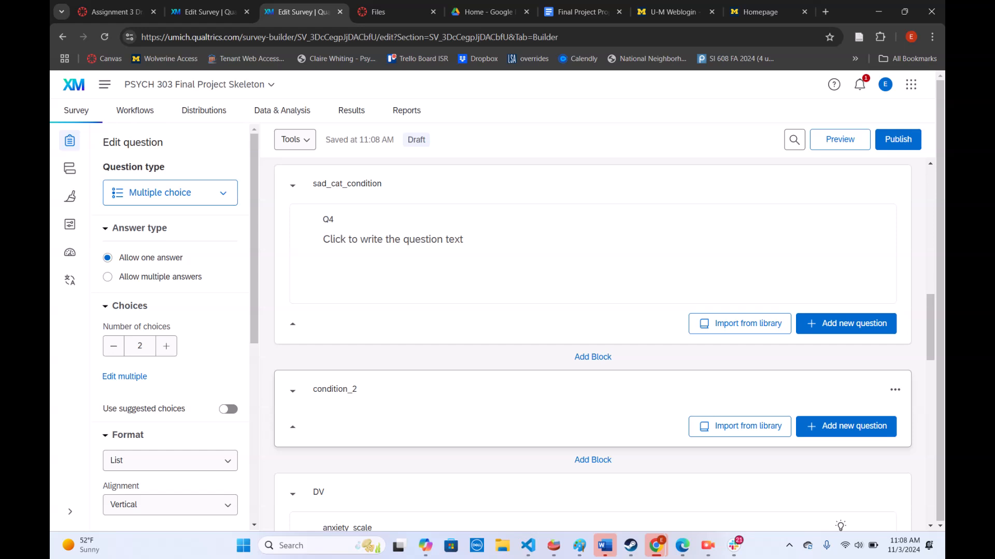
{"action": "scroll", "coordinate": [593, 341], "scroll_direction": "down", "scroll_amount": 2}
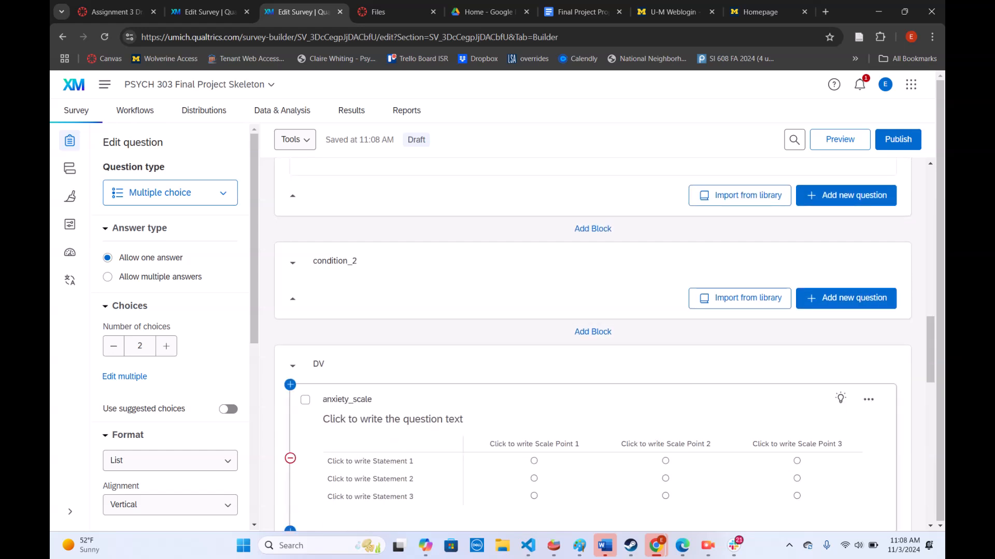
{"action": "scroll", "coordinate": [593, 342], "scroll_direction": "down", "scroll_amount": 2}
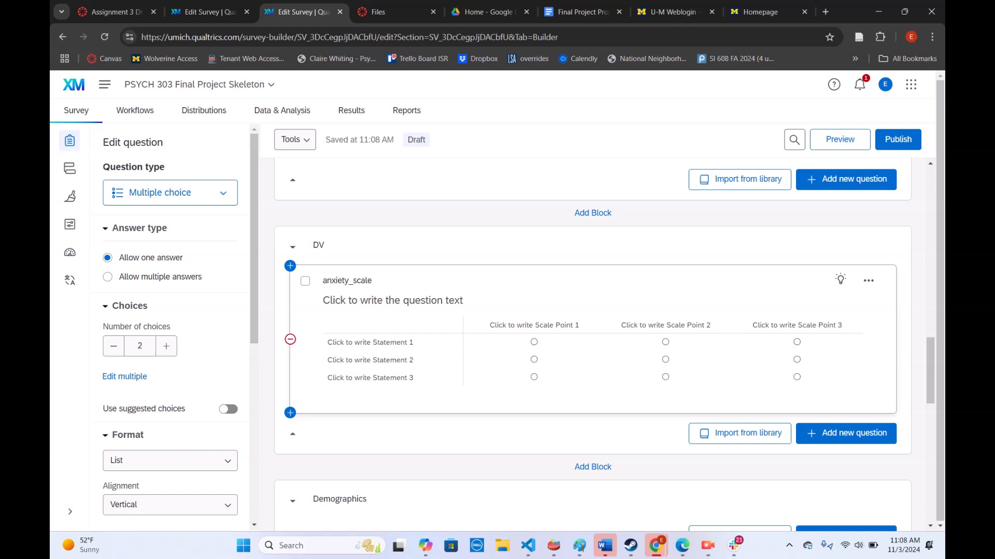
{"action": "scroll", "coordinate": [592, 342], "scroll_direction": "down", "scroll_amount": 6}
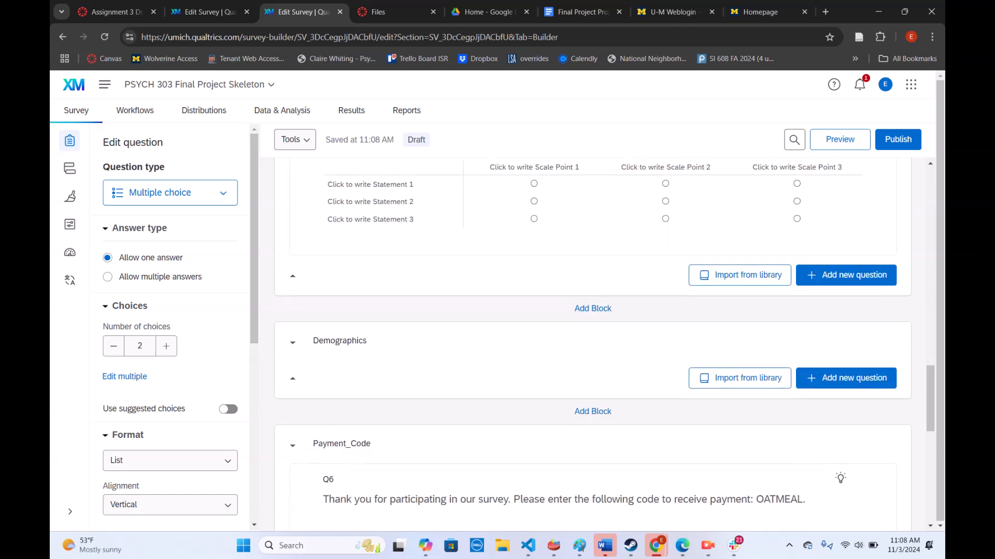